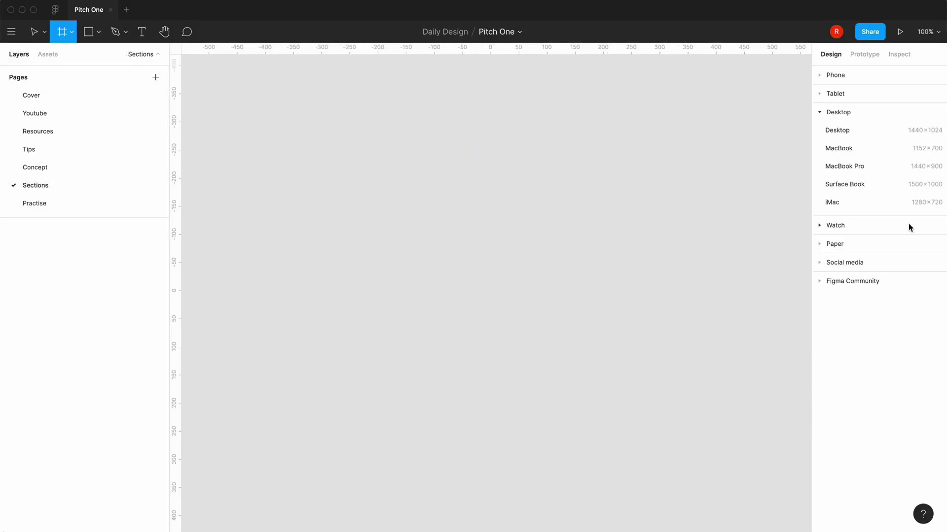
Add an iMac-size 1280 × 720 frame to the canvas and rename it section 1
left_click(838, 202)
double_click(42, 227)
type("s")
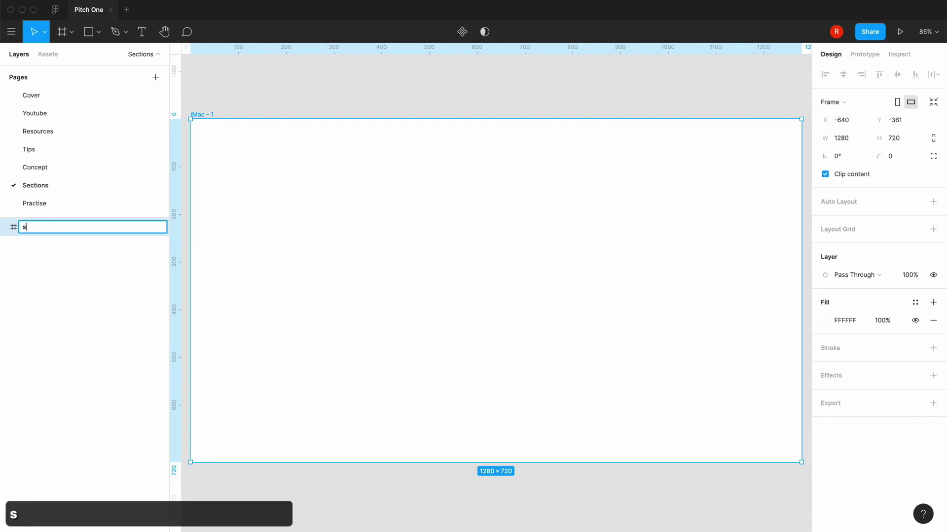
type("ection 1")
key("Return")
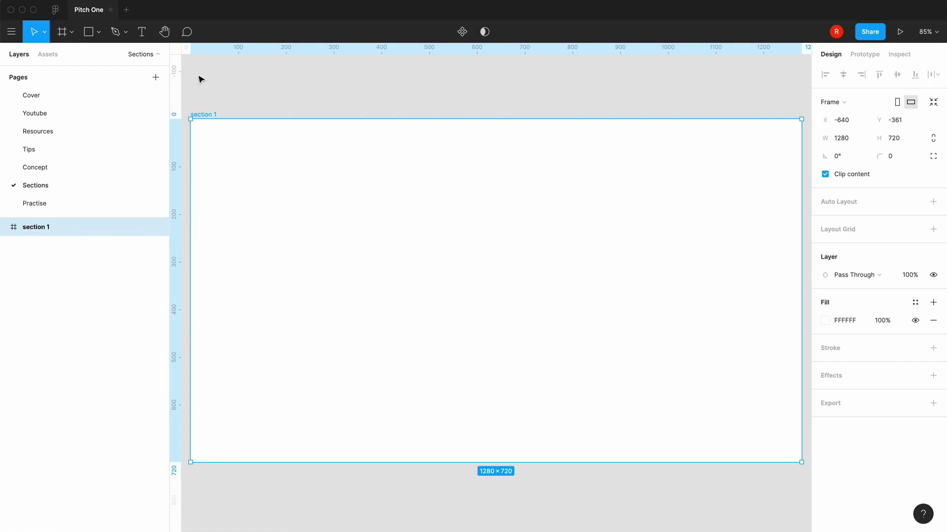
left_click(200, 78)
On the Design system page, save the first cut-out image in Frame 1 as a color style named person 1
scroll(61, 165, "down", 2)
left_click(61, 165)
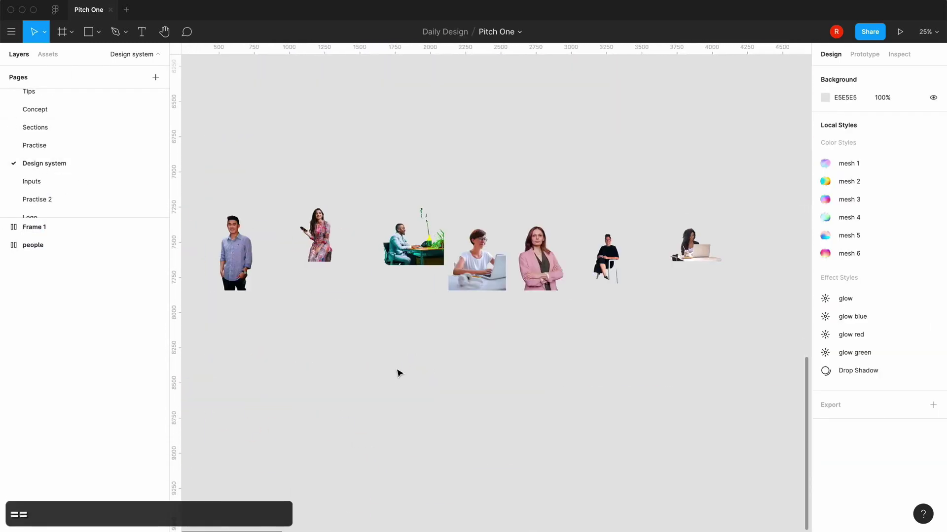
scroll(425, 360, "left", 3)
left_click(349, 309)
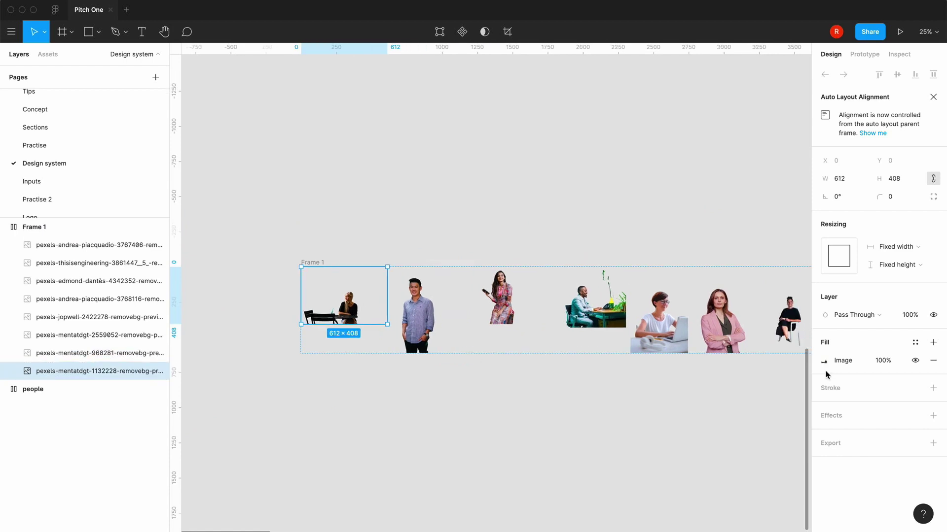
left_click(915, 343)
left_click(929, 332)
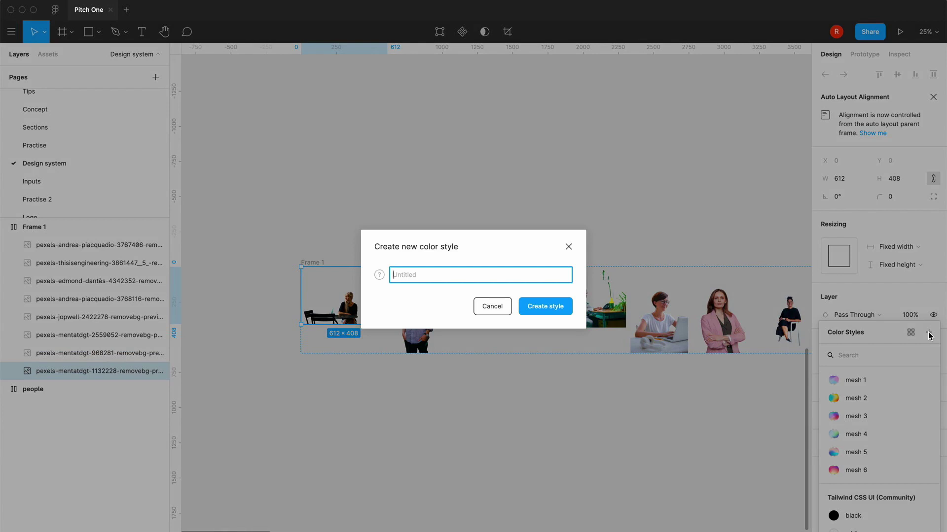
type("person 1")
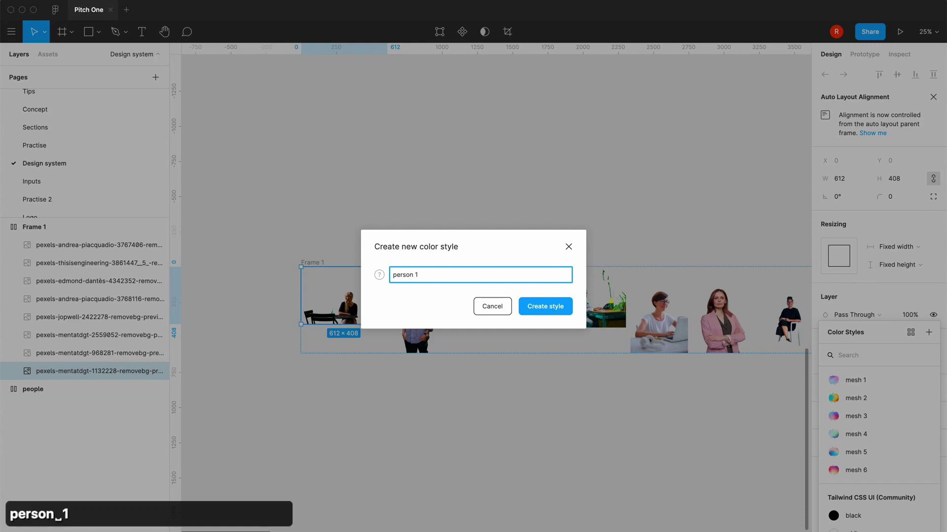
key("super+a")
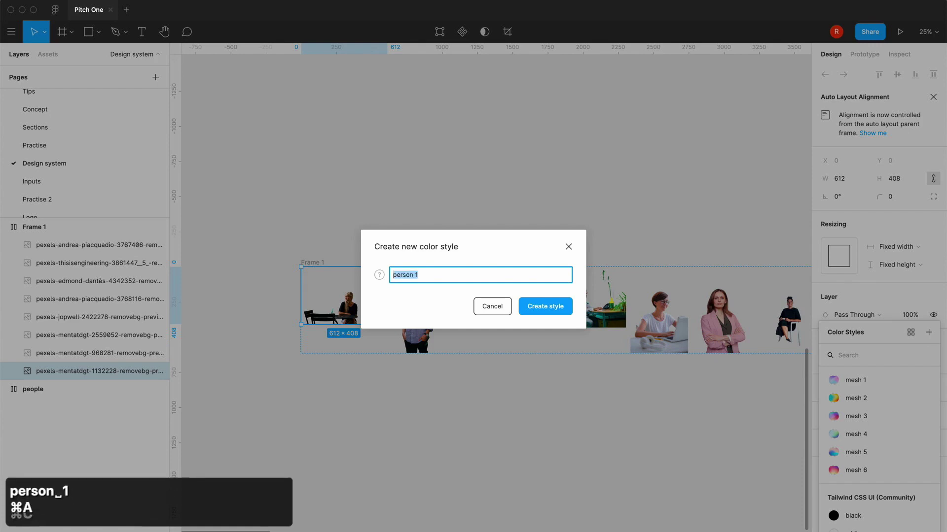
key("super+c")
left_click(542, 306)
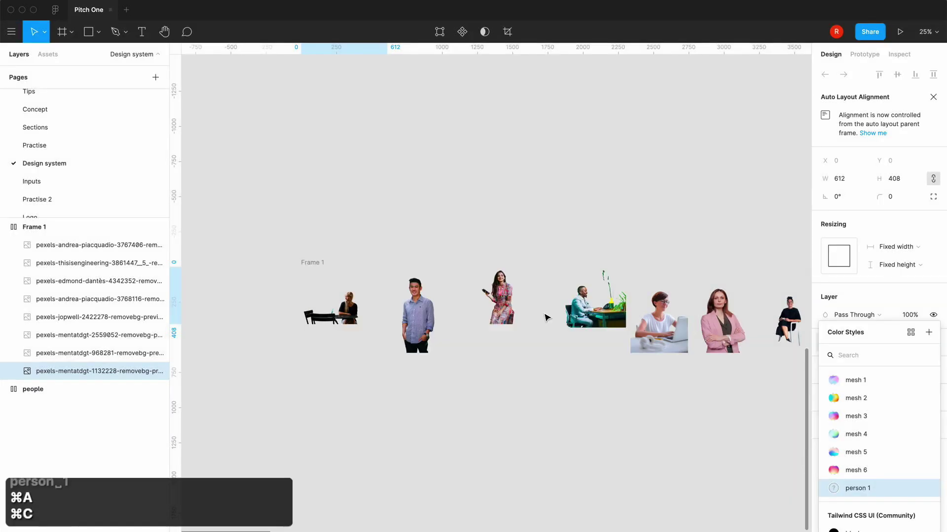
Save the fill of the second cut-out, the standing man in the blue shirt, as color style person 2
left_click(414, 321)
left_click(915, 343)
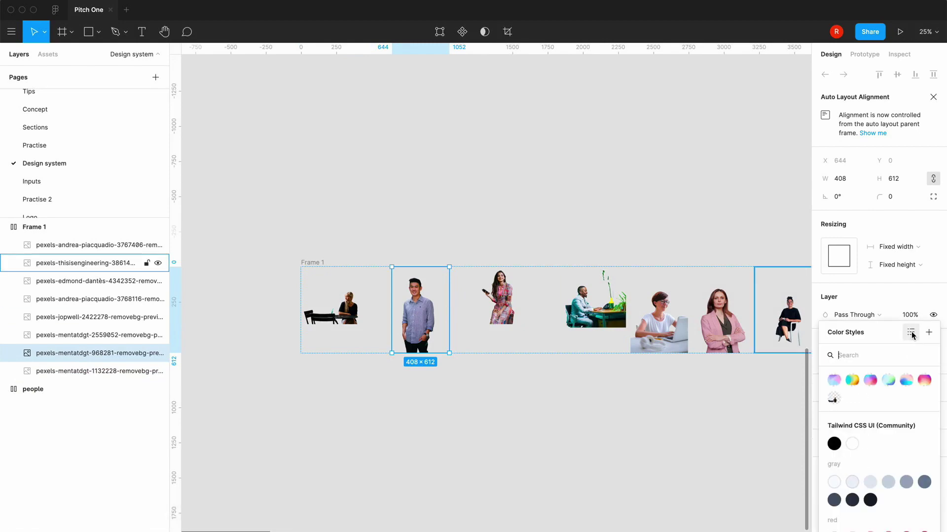
left_click(930, 332)
key("super+v")
key("BackSpace")
type("2")
key("Return")
Save the woman in the floral dress as color style person 3 and the man at the desk as person 4
left_click(501, 305)
left_click(915, 344)
left_click(915, 342)
left_click(929, 332)
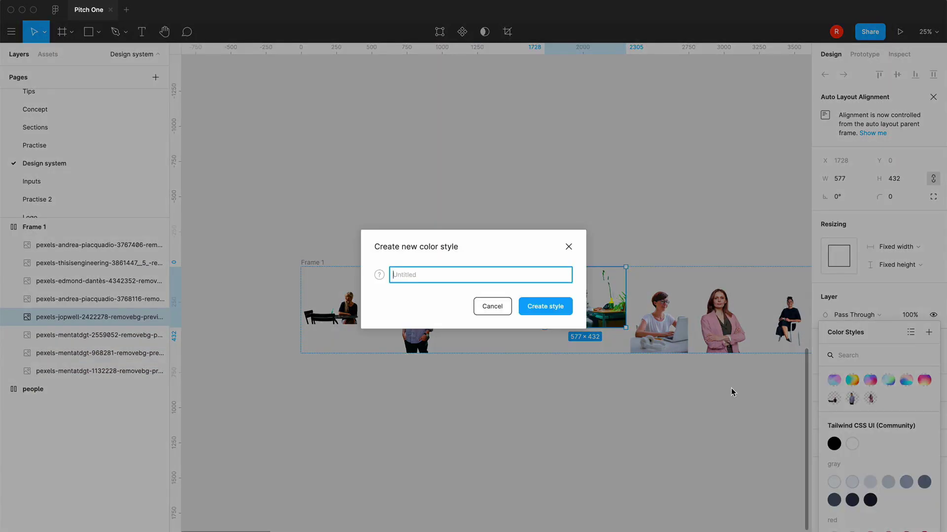
key("super+v")
key("BackSpace")
type("4")
key("Return")
Save the woman with the white laptop as color style person 5 and the woman in the pink blazer as person 6
left_click(660, 323)
left_click(915, 342)
left_click(619, 328)
left_click(915, 342)
left_click(930, 332)
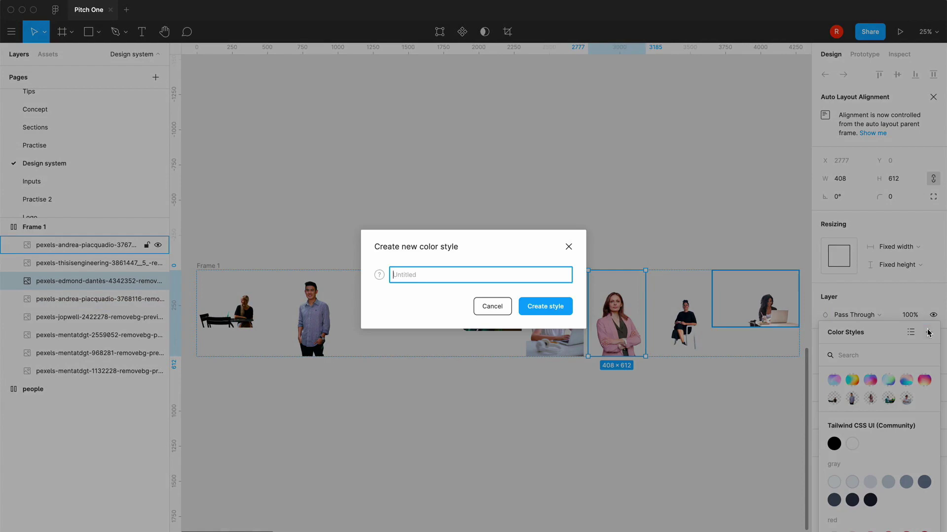
key("super+v")
key("BackSpace")
type("6")
key("Return")
Save the seated woman in black as color style person 7 and the last cut-out with the laptop as person 8
left_click(682, 326)
key("BackSpace")
type("7")
key("Return")
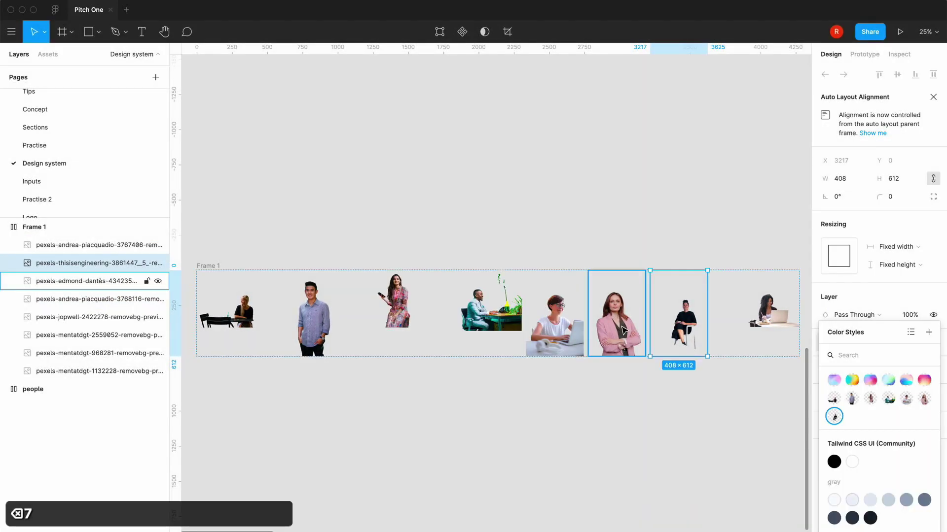
key("Tab")
key("super+v")
key("BackSpace")
type("8")
key("Return")
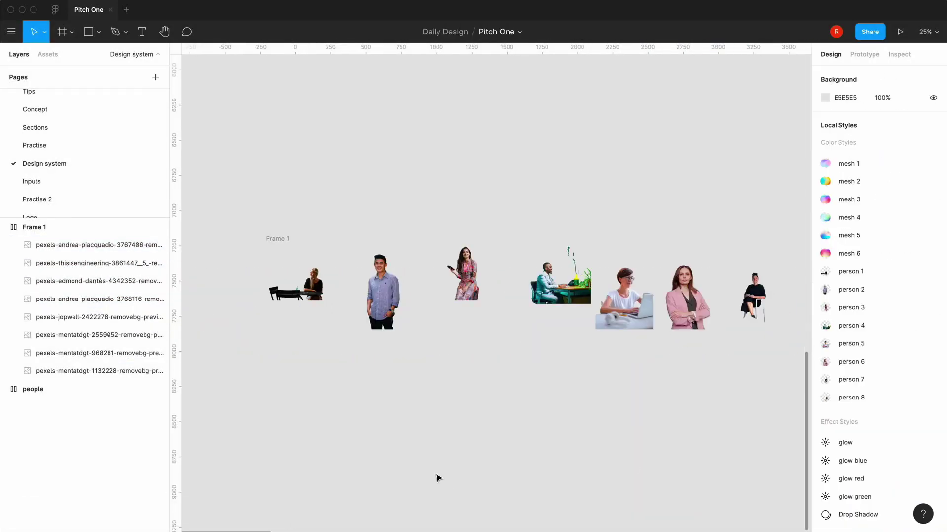
Rename Frame 1, which holds the cut-out images, as avatars
double_click(36, 228)
type("avatars")
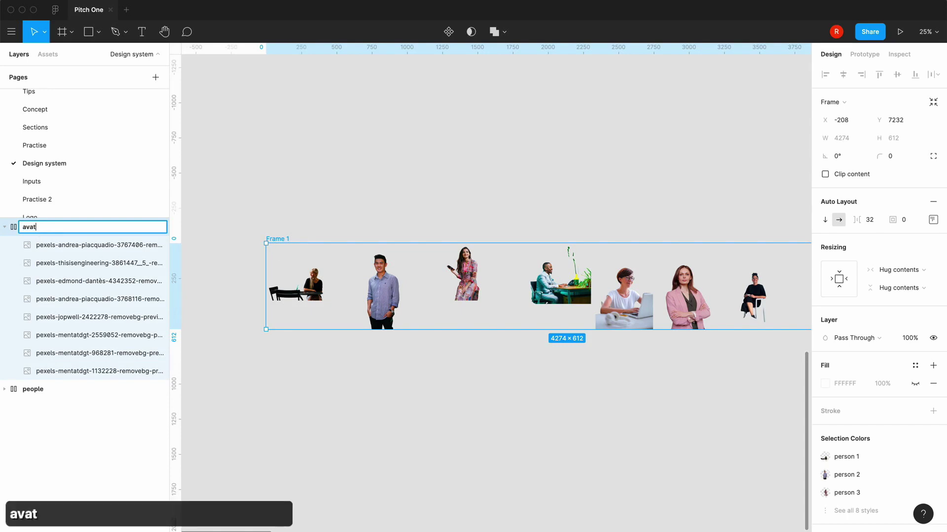
key("Return")
left_click(343, 400)
Place an ellipse below the avatars frame and set its size to 20 × 20
scroll(201, 66, "down", 2)
left_click(98, 33)
left_click(85, 97)
left_click(278, 365)
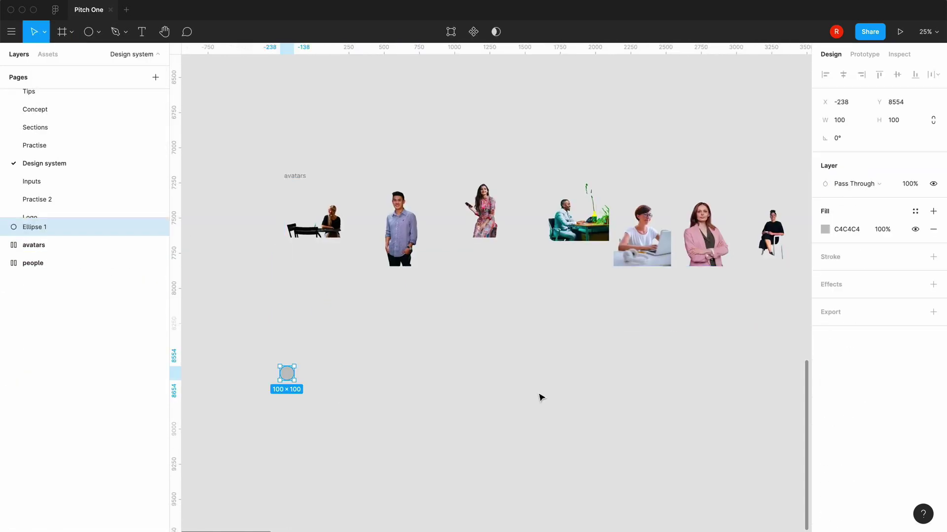
type("20")
key("Tab")
type("20")
key("Return")
Set the small ellipse's fill color to A1A1AA
key("equal")
key("equal")
key("minus")
key("minus")
left_click_drag(309, 283, 494, 467)
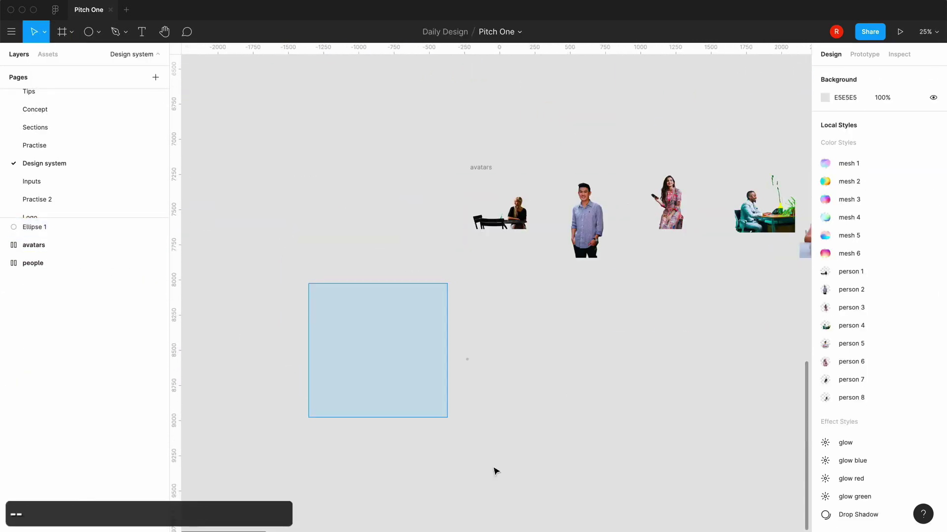
key("equal")
left_click(825, 230)
left_click(733, 483)
left_click(627, 338)
left_click(628, 338)
Turn the 20 × 20 ellipse into a component and rename it circle
key("equal")
key("minus")
key("minus")
scroll(435, 235, "down", 2)
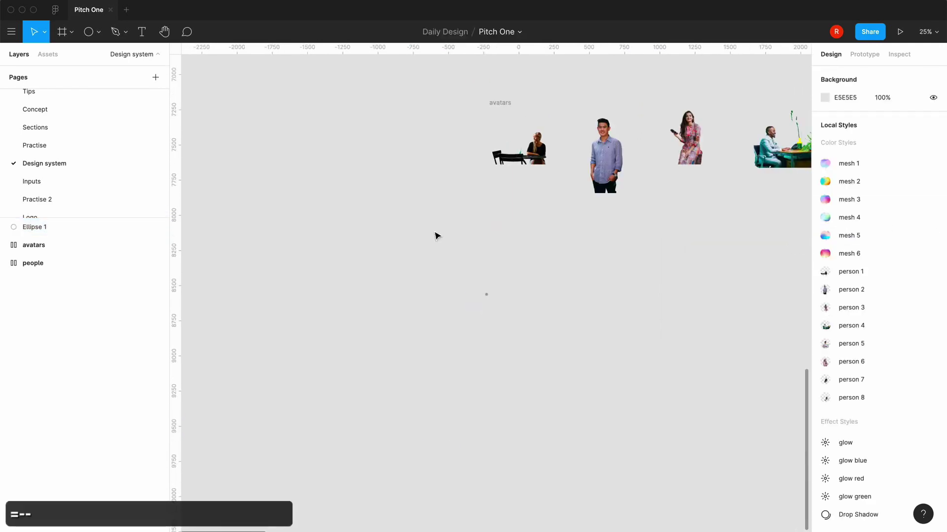
key("equal")
key("equal")
left_click(476, 309)
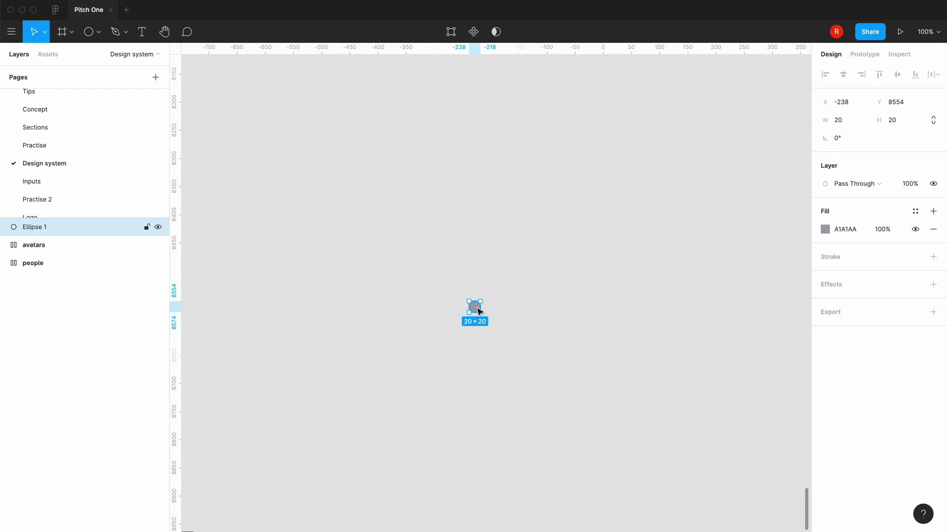
key("super+alt+k")
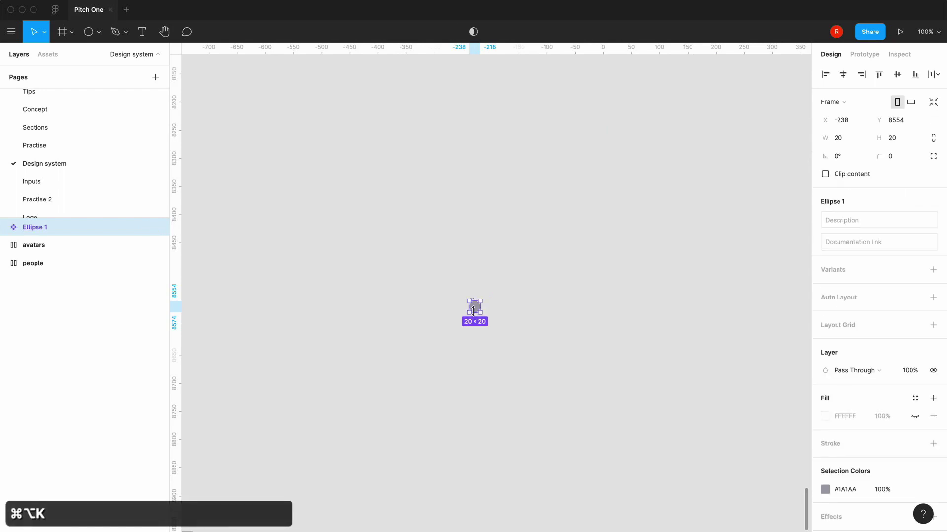
double_click(41, 228)
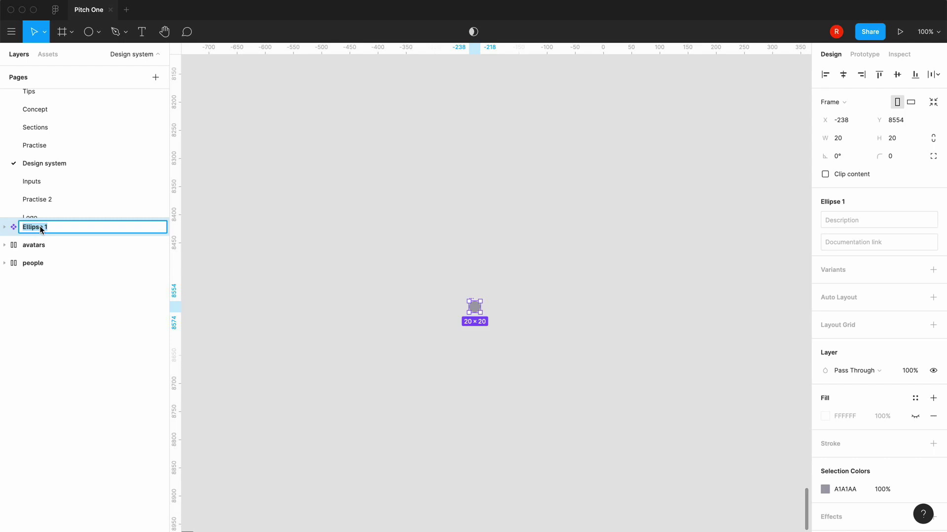
type("ci")
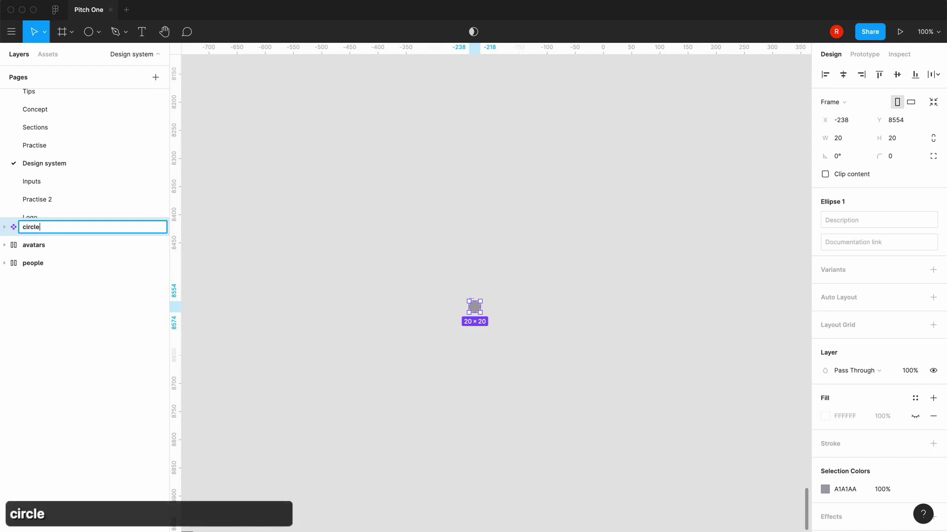
type("rcle")
key("Return")
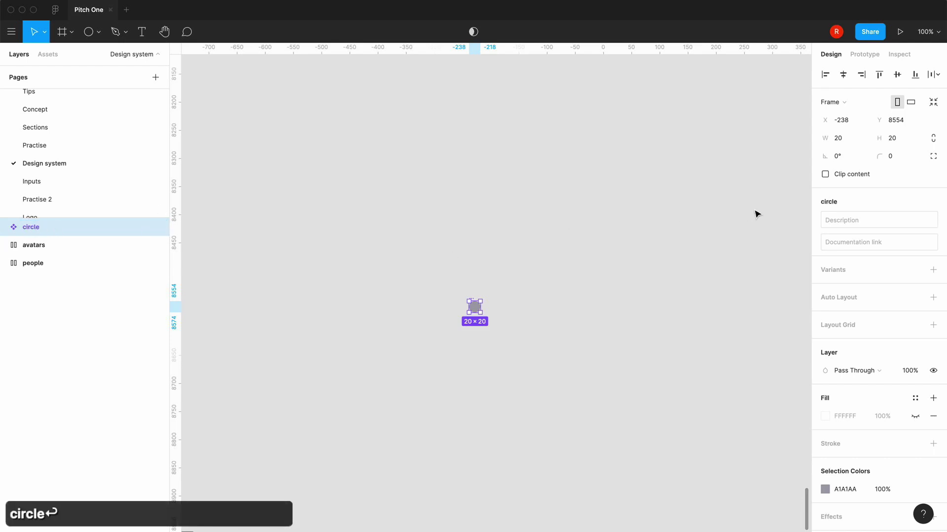
Add a variant named sm to the circle component and size it 24 × 24 with locked proportions
left_click(932, 270)
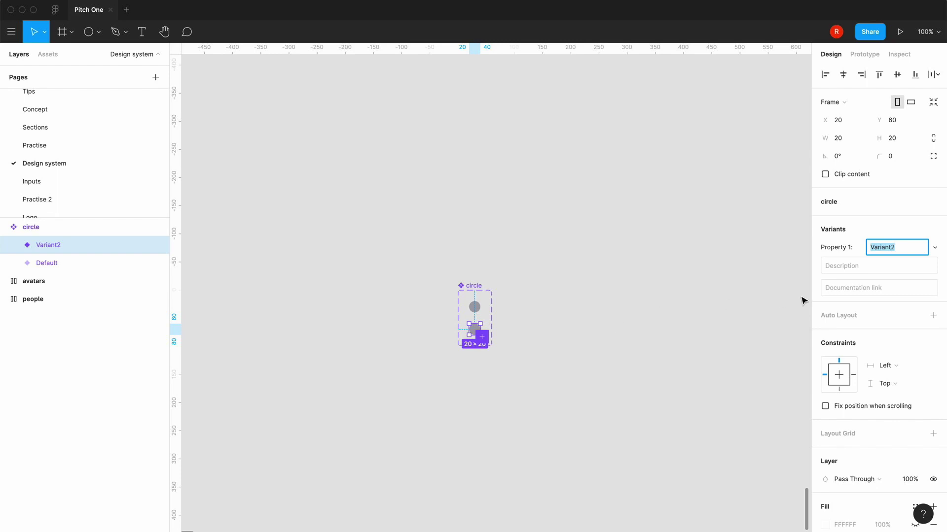
type("sm")
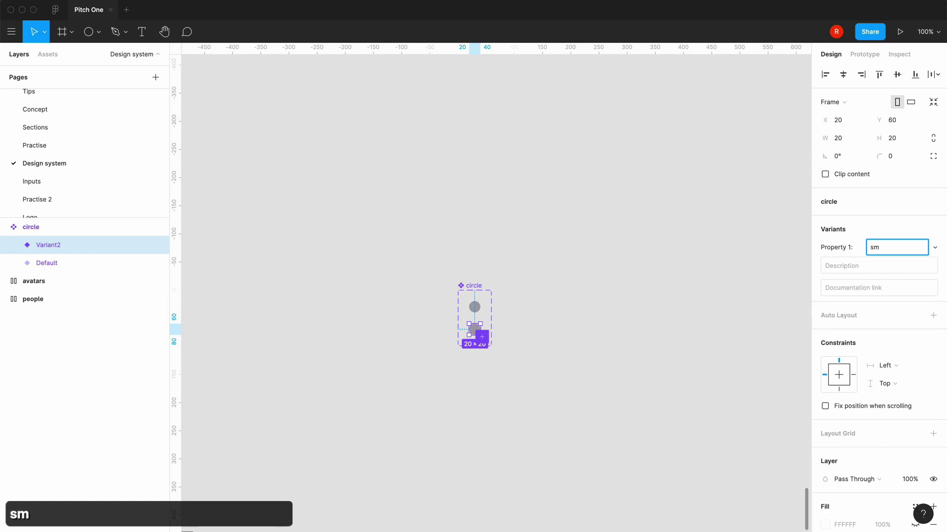
key("Return")
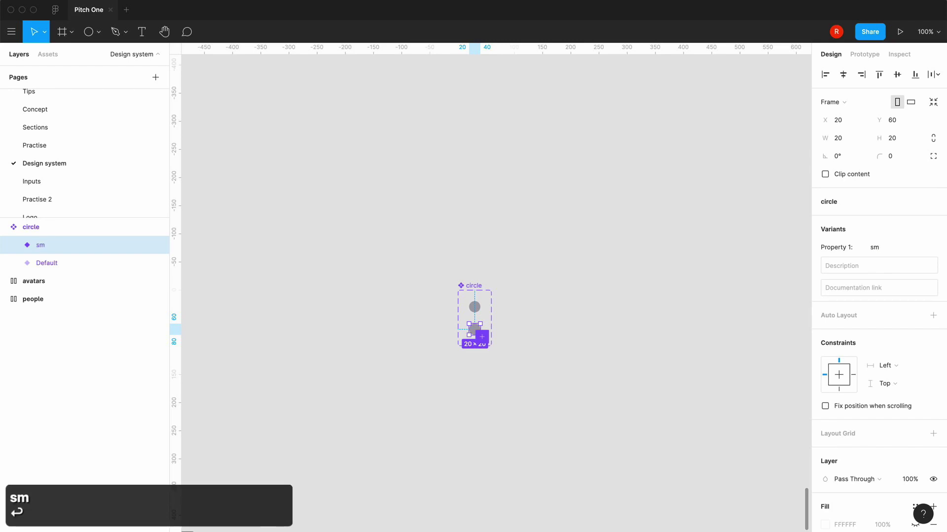
left_click(930, 140)
type("24")
key("Return")
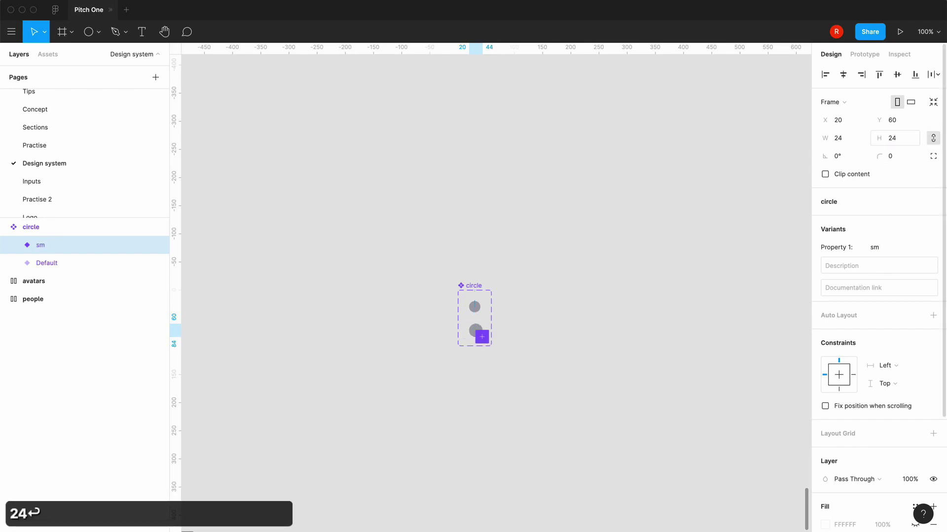
Enlarge the circle component set to about 302 × 418 and add a 48 × 48 variant named md
left_click(473, 286)
left_click_drag(491, 346, 628, 525)
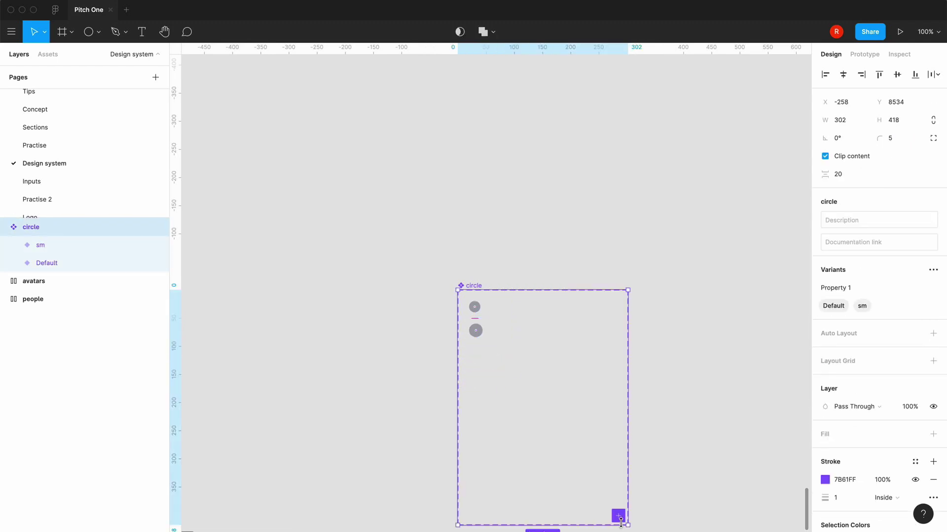
left_click(617, 515)
type("md")
key("Return")
left_click(893, 138)
type("48")
key("Return")
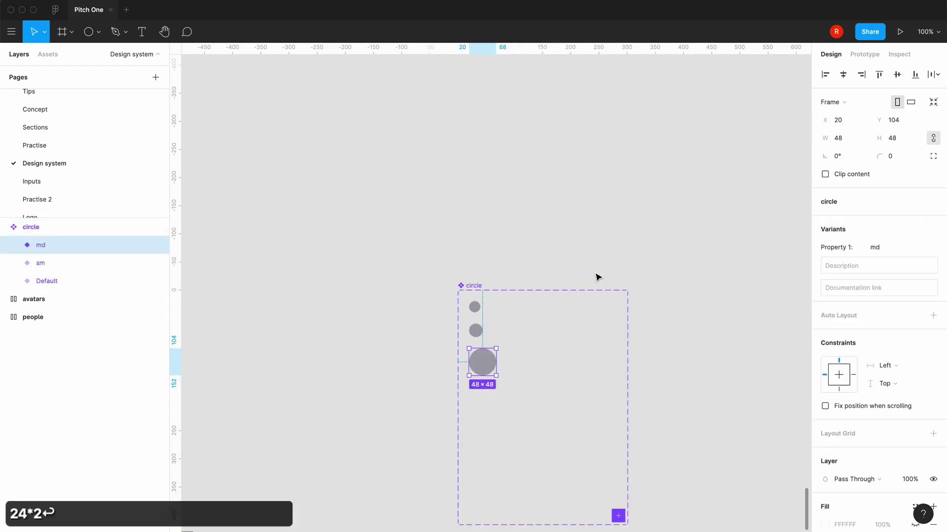
Add a variant named lg to the circle component set and size it 72 × 72
scroll(488, 276, "down", 3)
left_click(624, 429)
type("lg")
key("Return")
left_click(892, 138)
type("72")
key("Return")
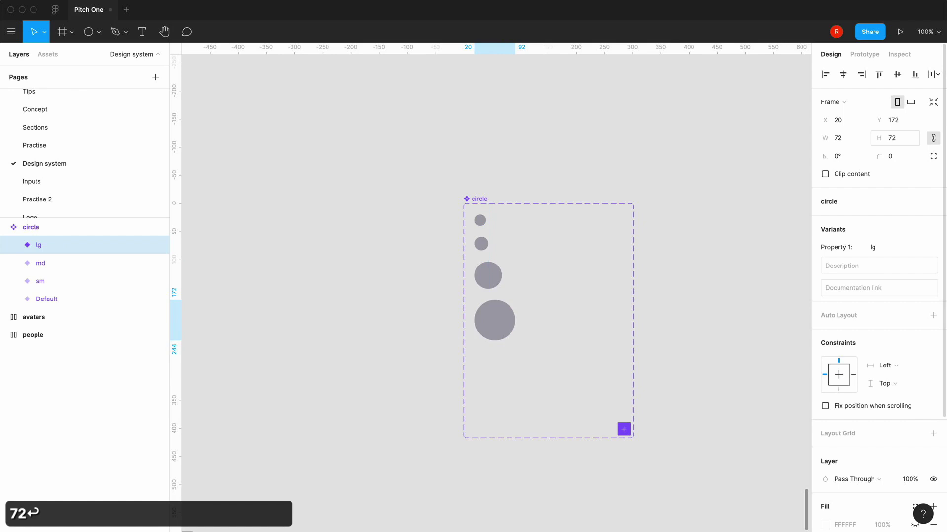
Add a variant named xl to the circle component set and set its size to 48*2, giving 96 × 96
left_click(623, 429)
type("xl")
key("Return")
left_click(900, 142)
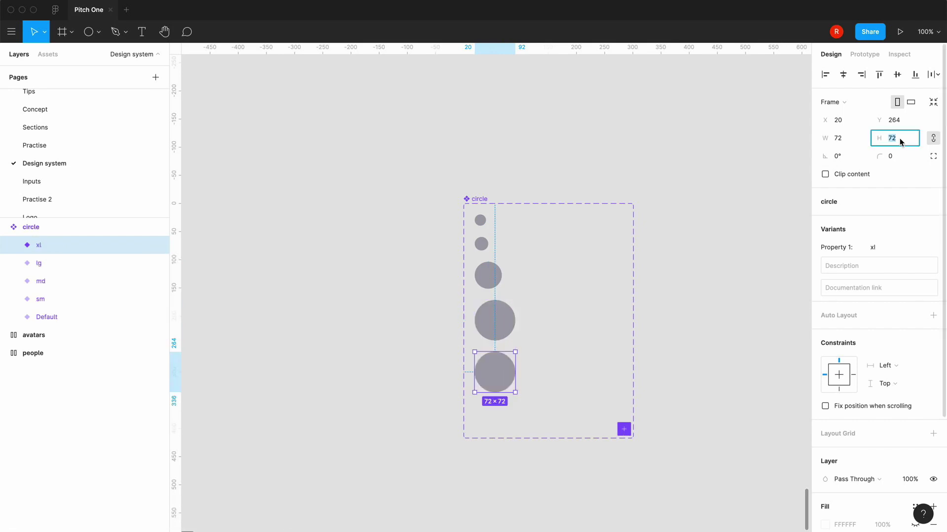
type("48*2")
key("Return")
left_click(700, 185)
Check the circle component set and its sm variant, and look over the avatars and people frames on the page
left_click(481, 242)
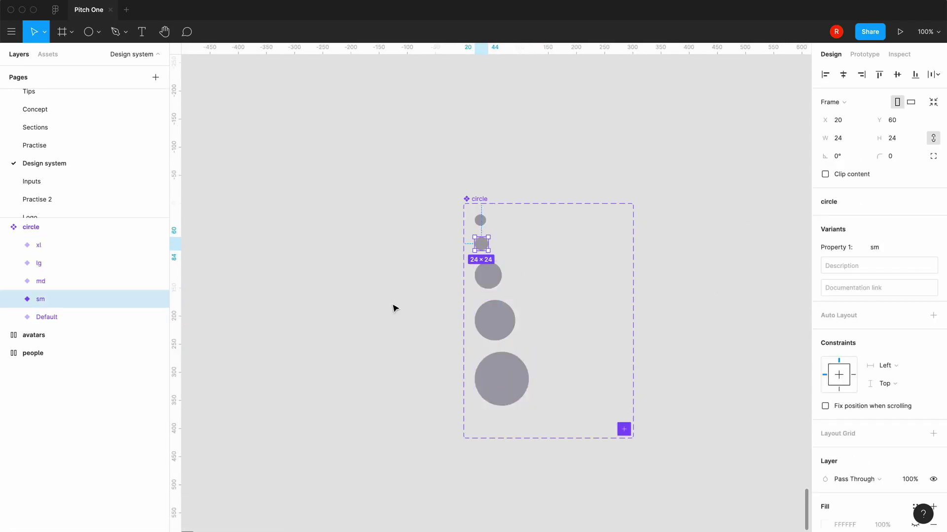
left_click(394, 309)
left_click(4, 228)
key("minus")
key("minus")
left_click(488, 263)
left_click(4, 227)
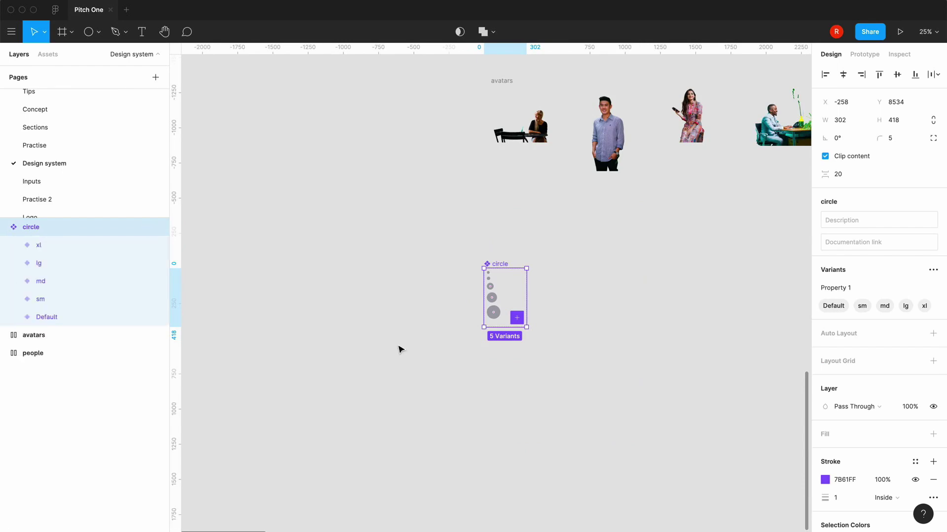
left_click(399, 347)
key("minus")
key("minus")
scroll(398, 348, "right", 2)
scroll(398, 348, "up", 3)
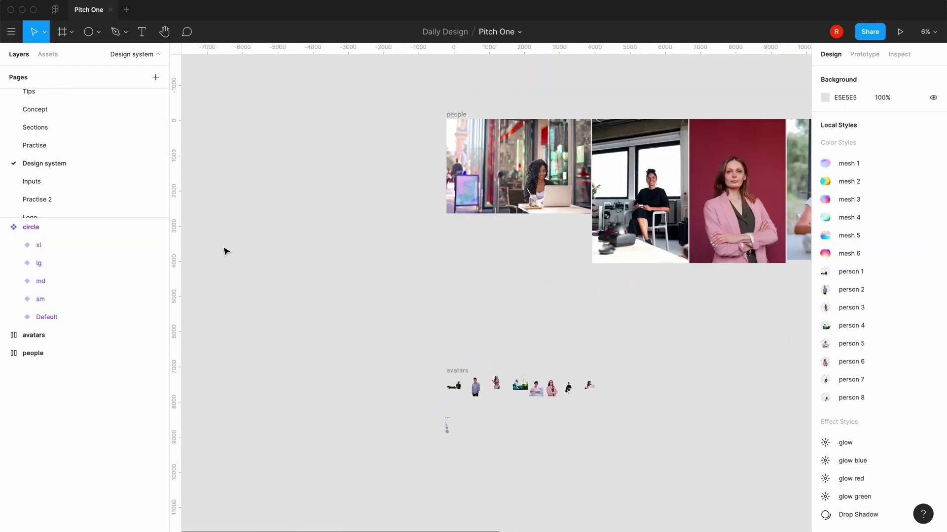
scroll(327, 365, "down", 3)
key("plus")
scroll(327, 366, "left", 2)
On the Sections page, insert an instance of the Design system circle component near the middle of the section 1 frame
left_click(94, 128)
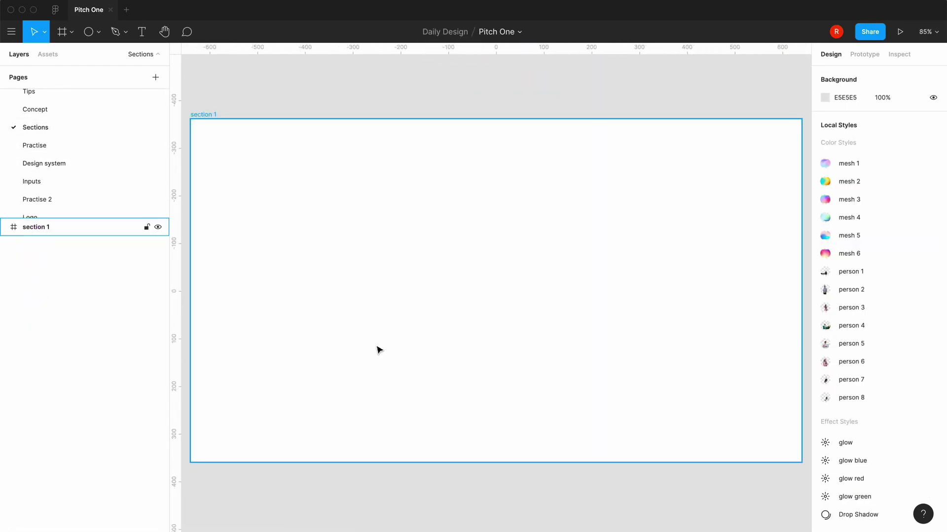
left_click(48, 55)
left_click(10, 117)
left_click_drag(17, 139, 480, 285)
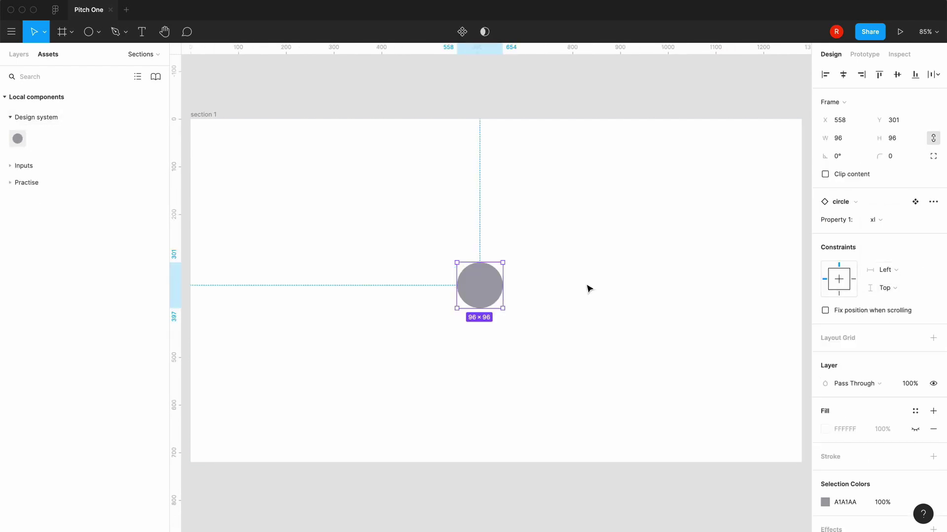
Place six default-size instances of the circle component around the central circle in the section 1 frame
left_click(19, 140)
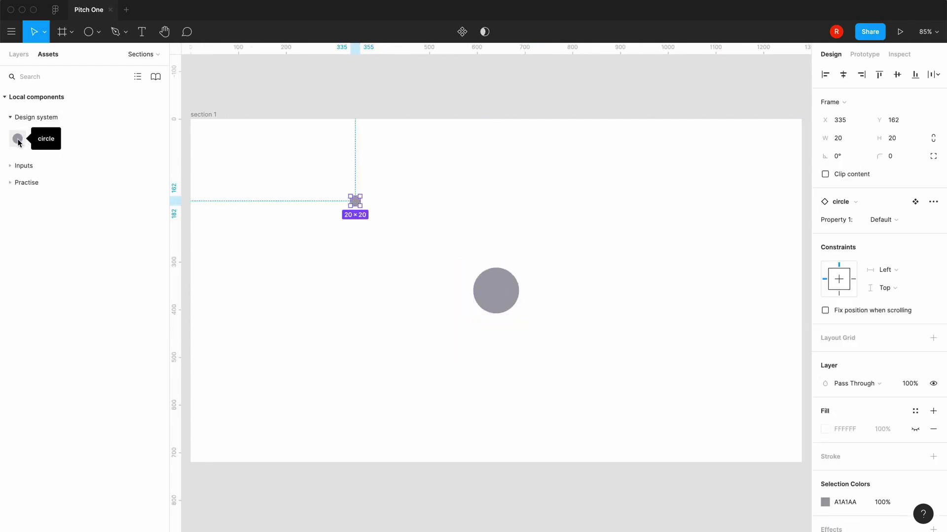
left_click(23, 140)
left_click_drag(22, 140, 675, 155)
left_click_drag(19, 140, 561, 268)
left_click_drag(19, 140, 721, 394)
left_click_drag(560, 267, 610, 264)
left_click_drag(720, 394, 724, 415)
left_click_drag(610, 263, 767, 273)
left_click_drag(725, 415, 629, 380)
left_click_drag(768, 273, 733, 274)
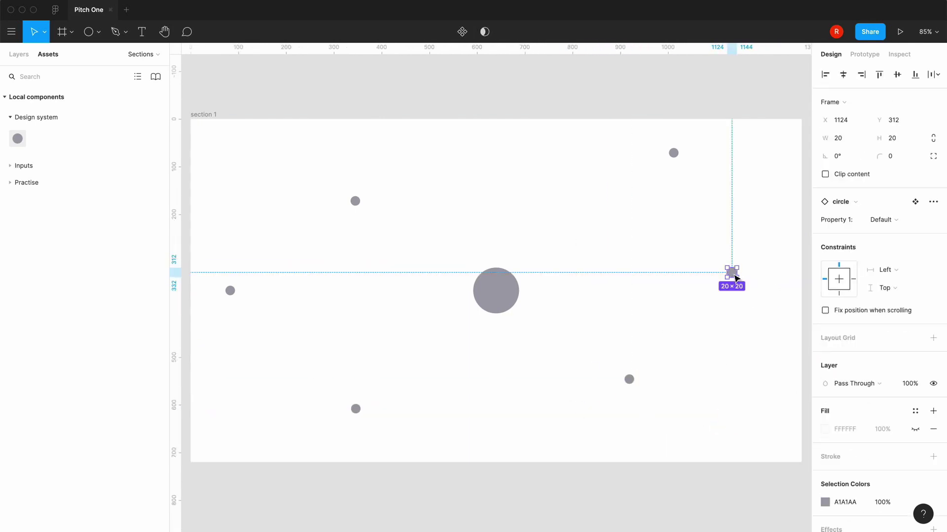
left_click(696, 395)
Set the upper-left circle instance to the sm variant and the lower-right one to md
left_click(355, 201)
left_click(887, 220)
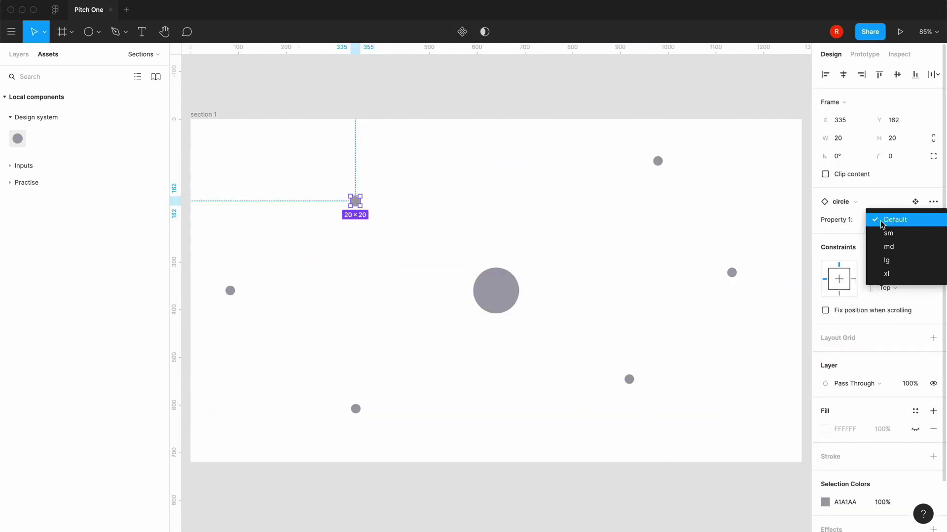
left_click(887, 238)
left_click(629, 379)
left_click(883, 219)
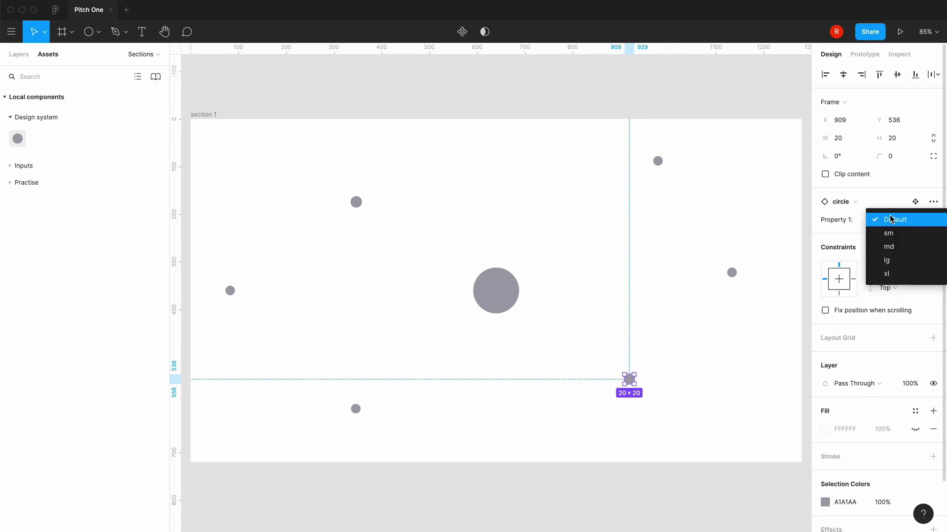
left_click(896, 246)
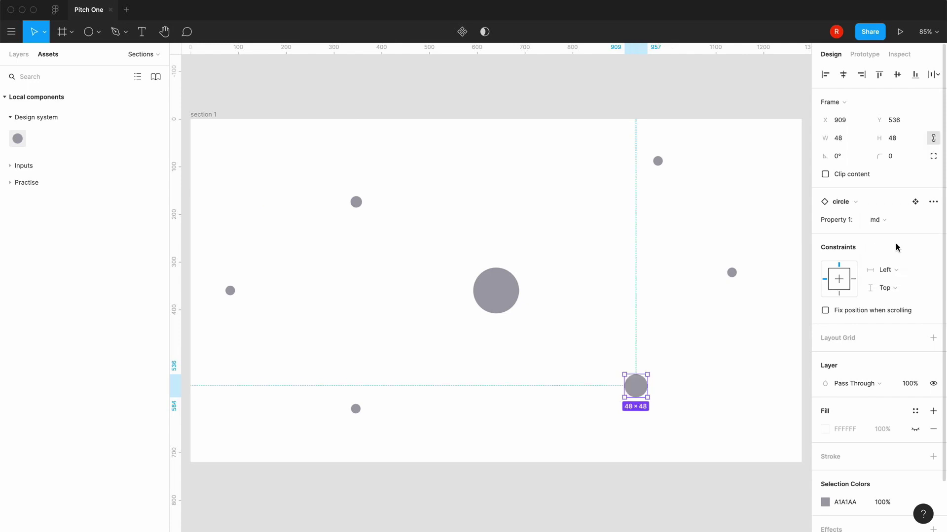
Set the upper-left circle instance to the md variant and the one at the far right to lg
left_click(356, 202)
left_click(887, 220)
left_click(892, 233)
left_click(732, 273)
left_click(887, 220)
left_click(893, 260)
Set the lower-left circle instance to the lg variant, and the far-left and upper-right ones to md
left_click(355, 408)
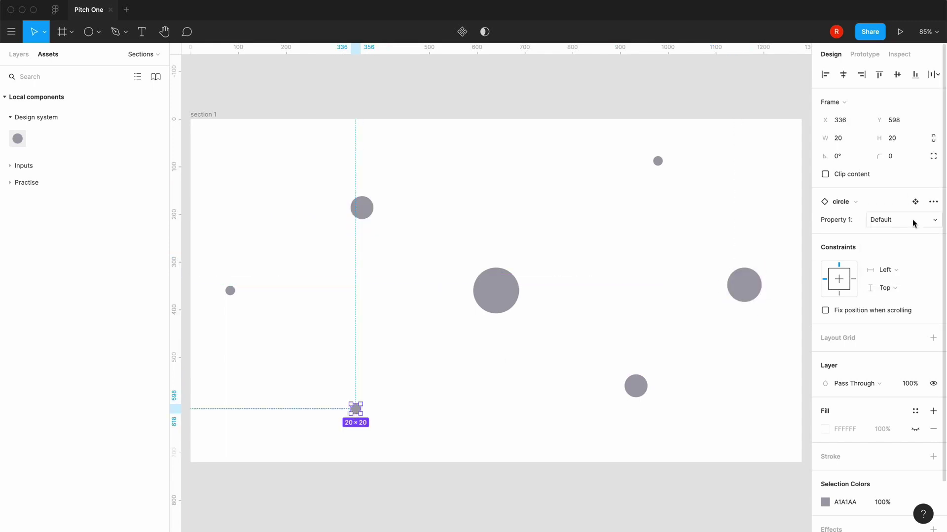
left_click(912, 224)
left_click(899, 259)
left_click(465, 356)
left_click(231, 292)
left_click(911, 221)
left_click(899, 246)
left_click(658, 161)
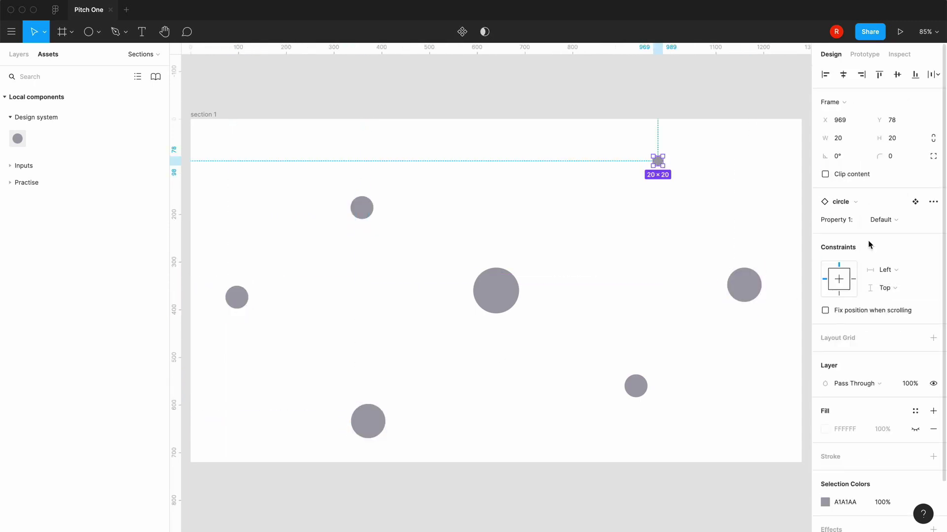
left_click(882, 220)
left_click(896, 247)
left_click(603, 327)
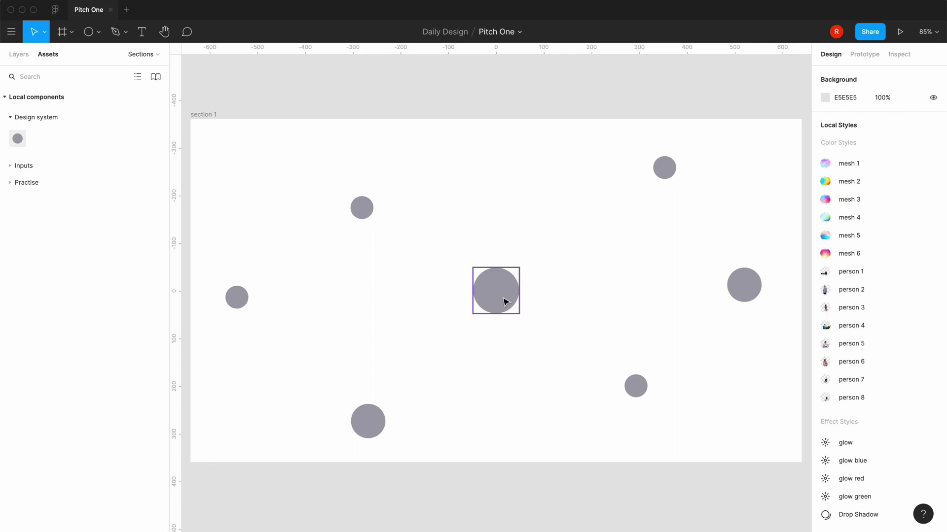
Try to fill the far-right lg circle instance with a person image style
left_click(745, 289)
left_click(914, 411)
left_click(888, 398)
key("super+z")
left_click(914, 412)
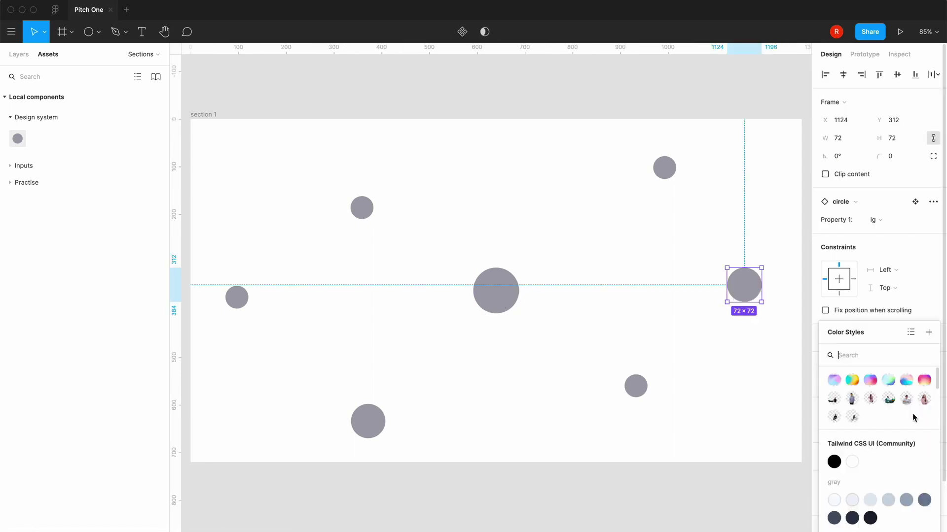
left_click(752, 292)
Try detaching all seven circles from their component and filling the far-right one with a person image style
right_click(752, 291)
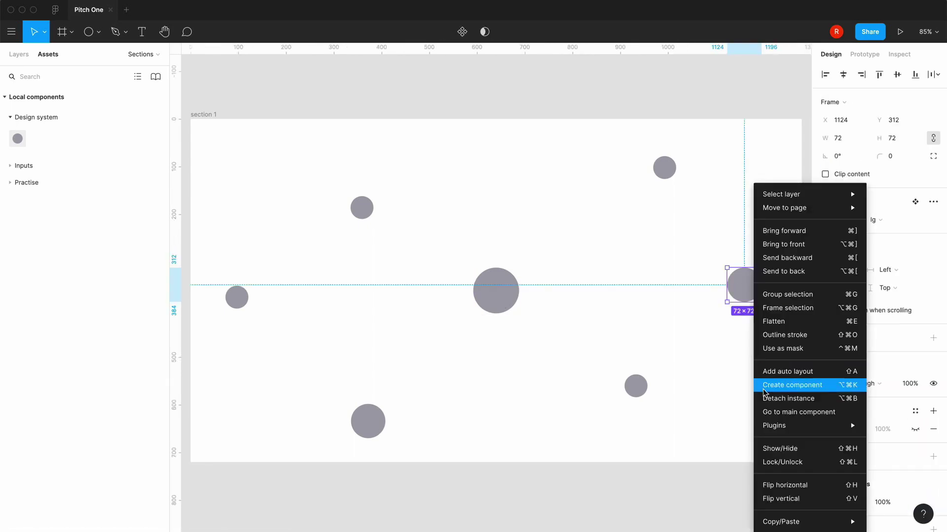
left_click(447, 97)
left_click(18, 55)
right_click(738, 289)
left_click(527, 315)
key("minus")
key("super+a")
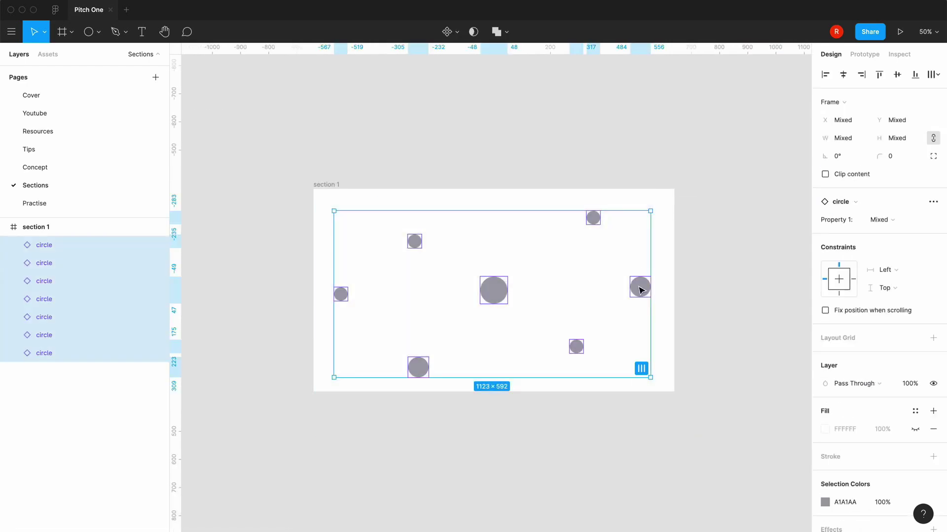
left_click(594, 429)
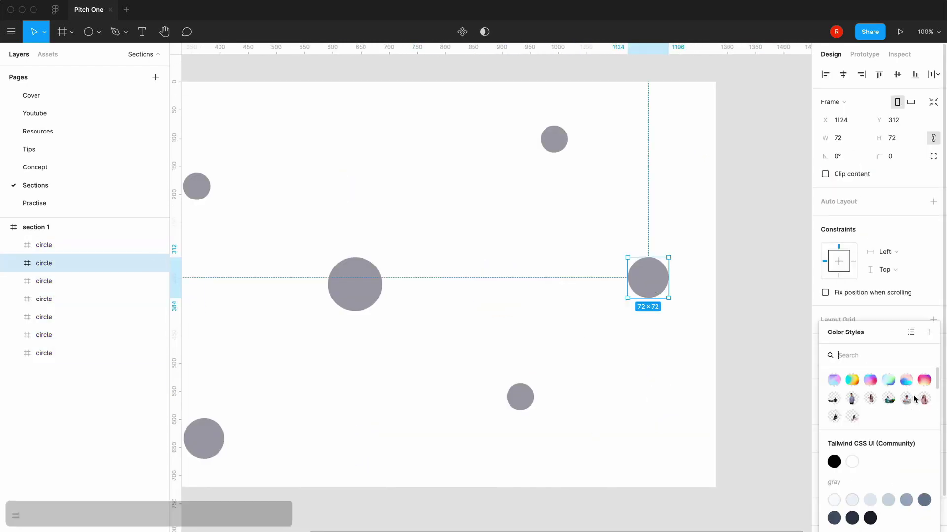
key("Escape")
key("super+z")
key("super+z")
key("super+z")
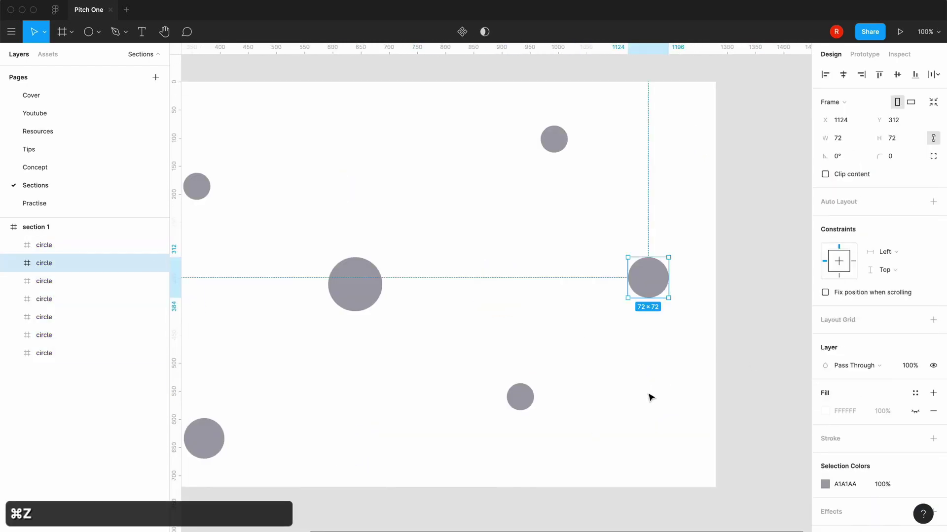
Try using the far-right circle instance as a mask
left_click(643, 279)
right_click(643, 279)
left_click(664, 351)
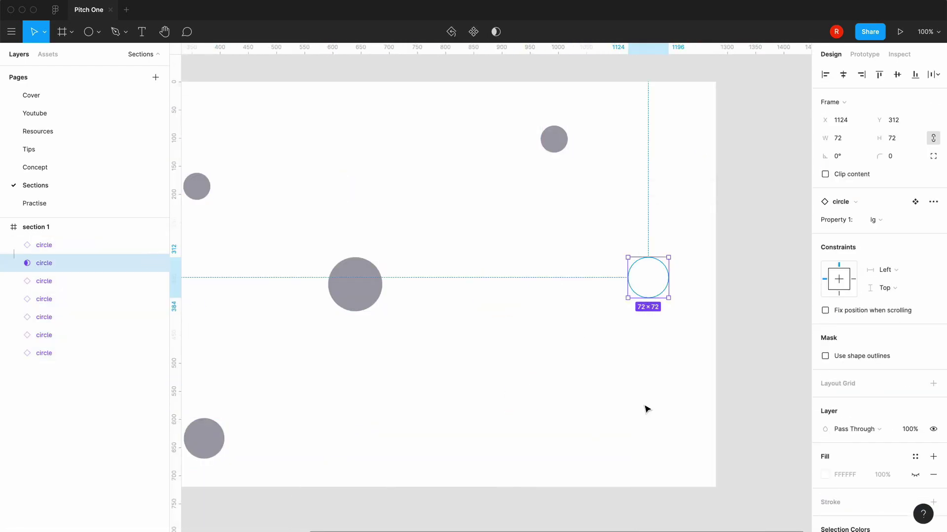
scroll(648, 408, "left", 2)
key("super+z")
Try detaching all the circles again and using the detached far-right circle as a mask
left_click(669, 349)
key("minus")
left_click_drag(287, 172, 689, 365)
right_click(611, 267)
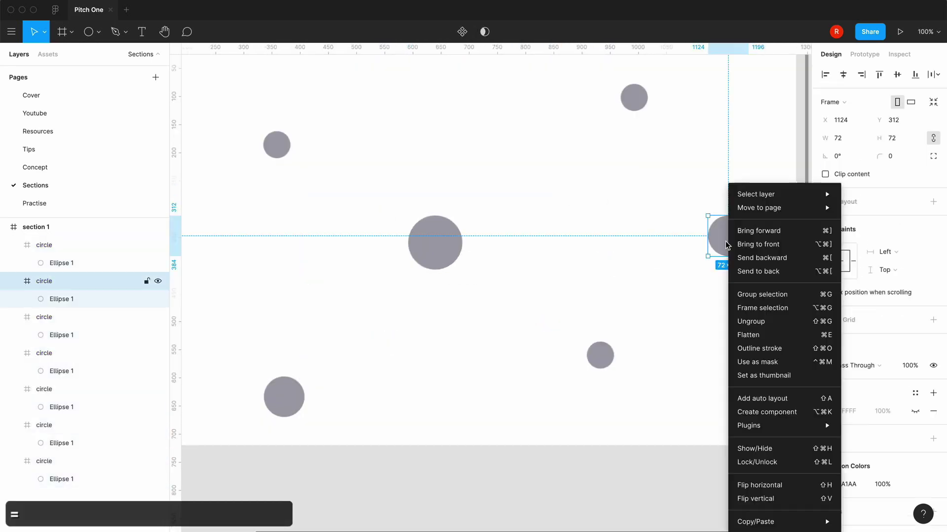
left_click(759, 360)
key("super+z")
Restore the circles as component instances and apply the person 4 style to Ellipse 1 inside the far-right circle
right_click(79, 298)
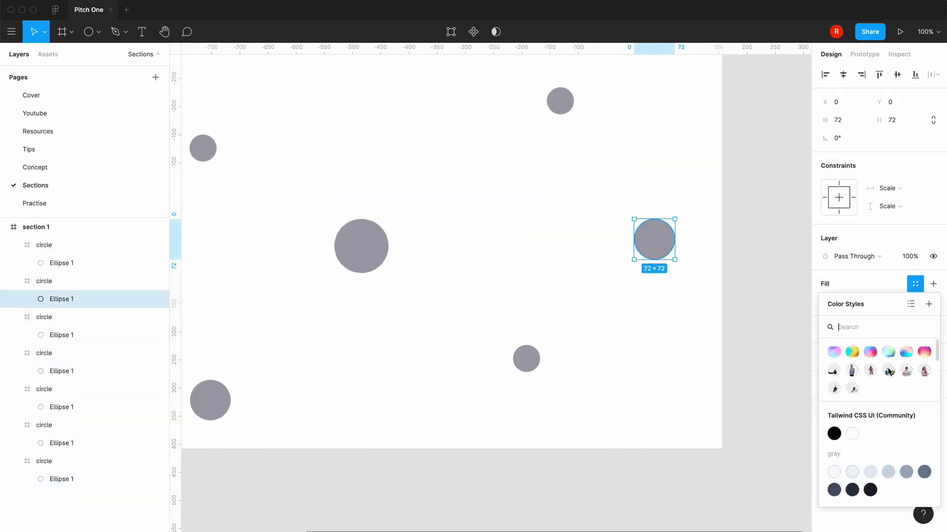
key("super+z")
key("super+z")
key("super+z")
key("super+z")
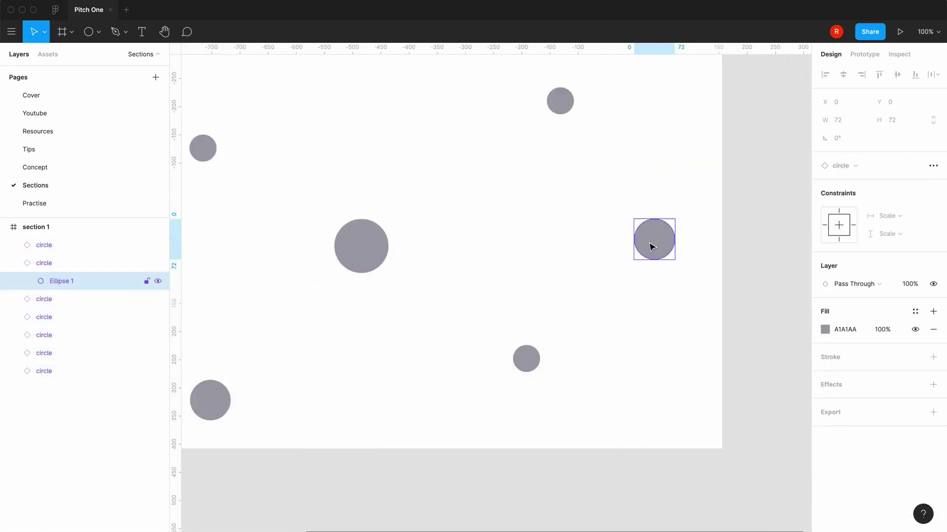
key("super+shift+z")
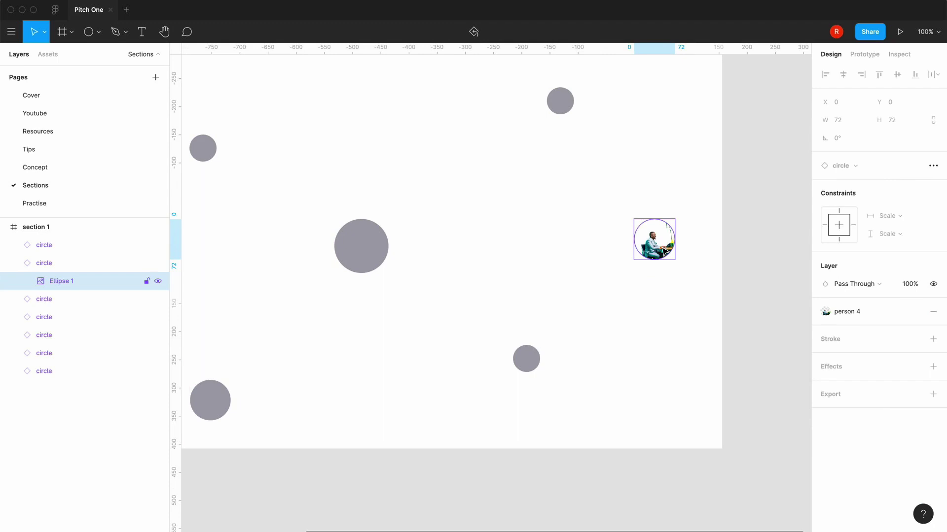
Detach the person 4 style from Ellipse 1 in the far-right circle and open its image fill settings
left_click(888, 312)
left_click(899, 312)
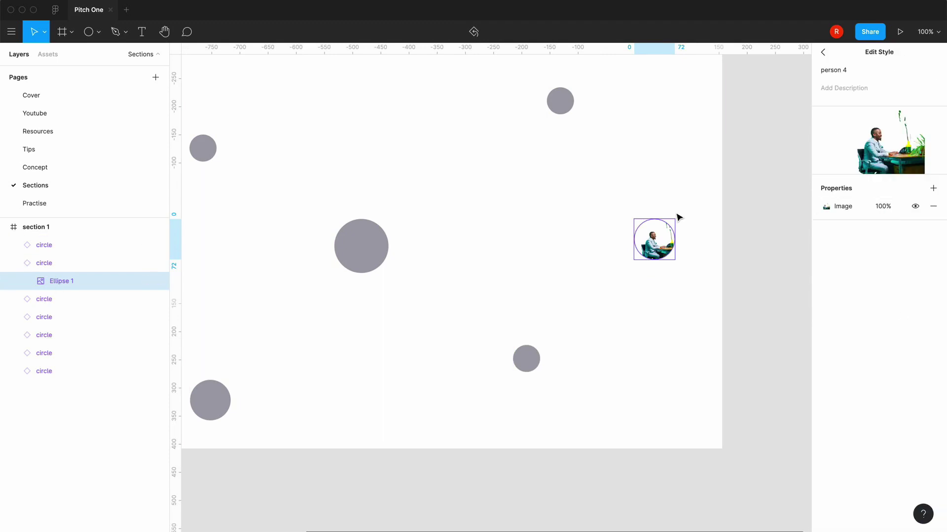
left_click(823, 54)
left_click(916, 312)
left_click(827, 330)
left_click_drag(750, 268, 506, 232)
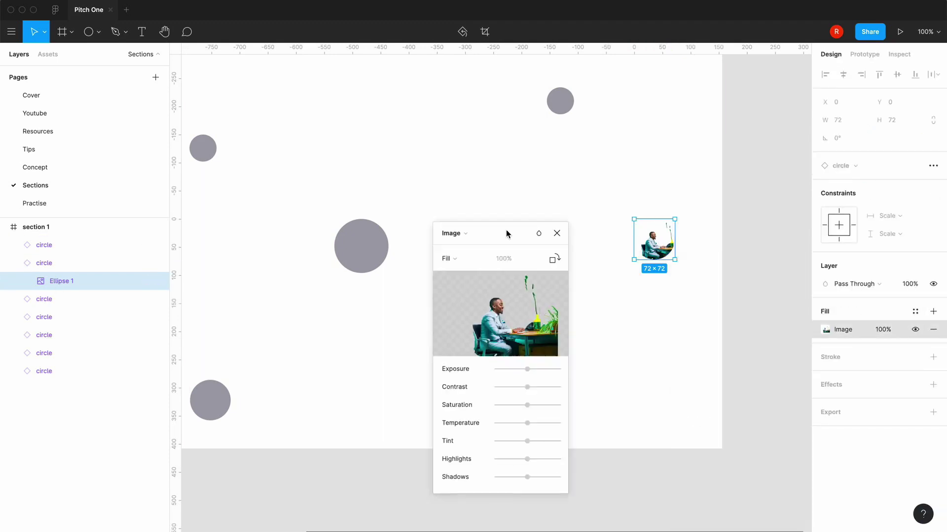
Set the image fill of Ellipse 1 to Crop and enlarge the photo well beyond the circle
left_click(672, 257)
key("alt")
key("super+z")
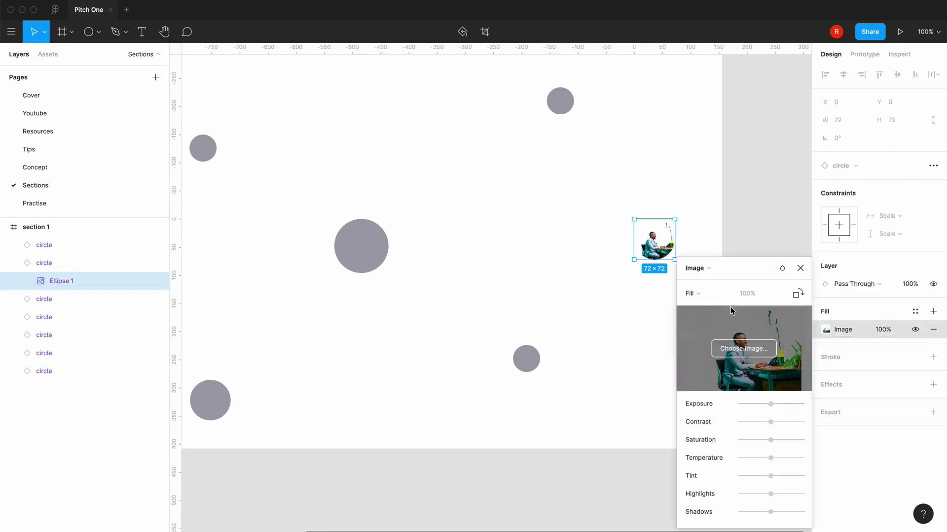
left_click(698, 294)
left_click(705, 320)
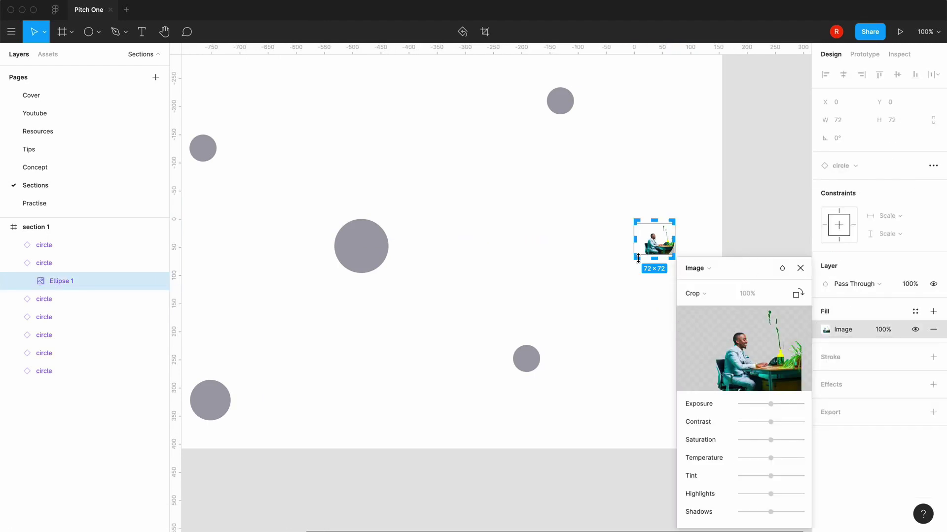
left_click_drag(634, 259, 547, 320)
Rotate the cropped image a full turn in 90° steps and leave crop mode
left_click(733, 408)
left_click(734, 408)
left_click(733, 408)
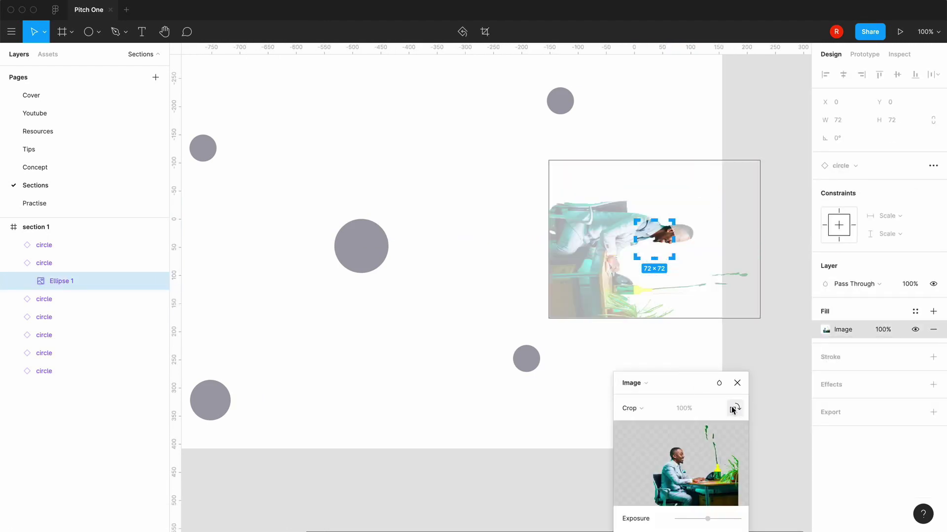
left_click(733, 408)
left_click_drag(692, 379, 581, 239)
left_click(625, 244)
right_click(655, 250)
left_click(662, 239)
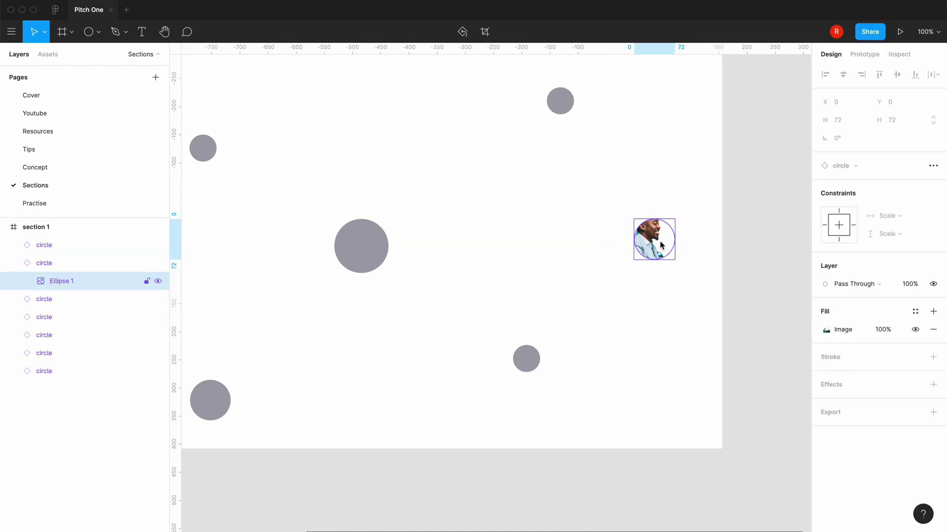
right_click(663, 239)
left_click(599, 459)
left_click(661, 241)
left_click(83, 278)
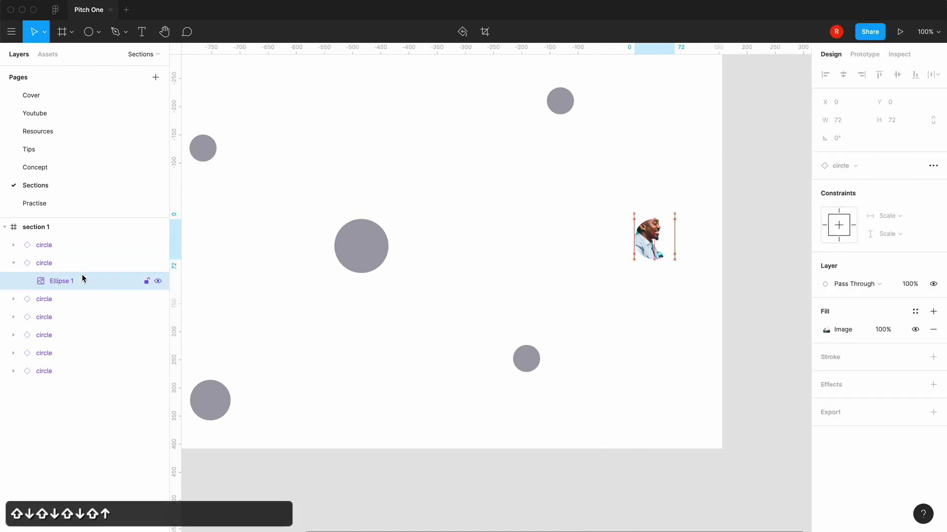
left_click(626, 315)
left_click(653, 236)
Reduce and reposition the cropped photo of Ellipse 1 so that the whole head fits inside the far-right circle
left_click(111, 279)
key("Return")
left_click(698, 294)
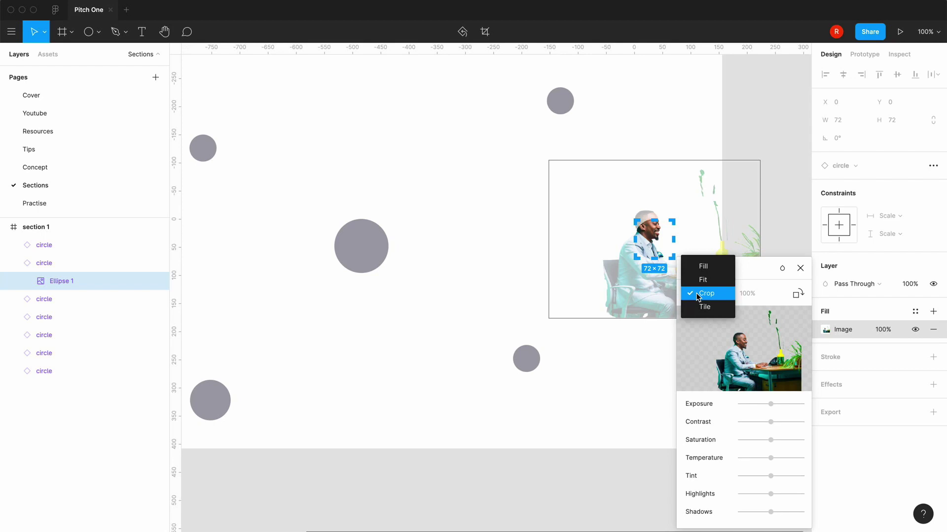
left_click(636, 292)
left_click_drag(605, 275, 613, 288)
left_click_drag(755, 262, 629, 341)
Flip the far-right circle instance horizontally so the face looks toward the centre of the frame
right_click(699, 262)
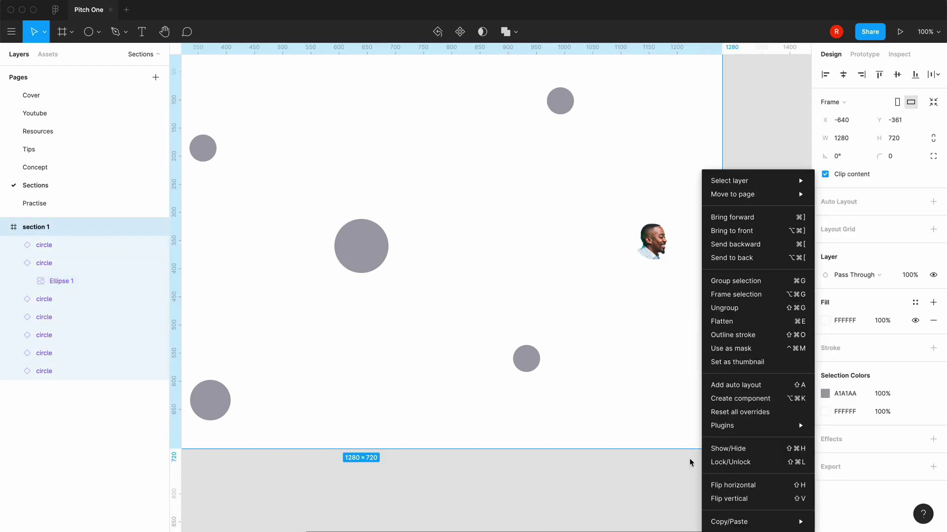
left_click(689, 460)
right_click(650, 245)
left_click(684, 486)
left_click(666, 345)
Try giving the far-right circle instance's frame a dark 18181B fill
left_click(658, 242)
left_click(825, 429)
left_click(716, 496)
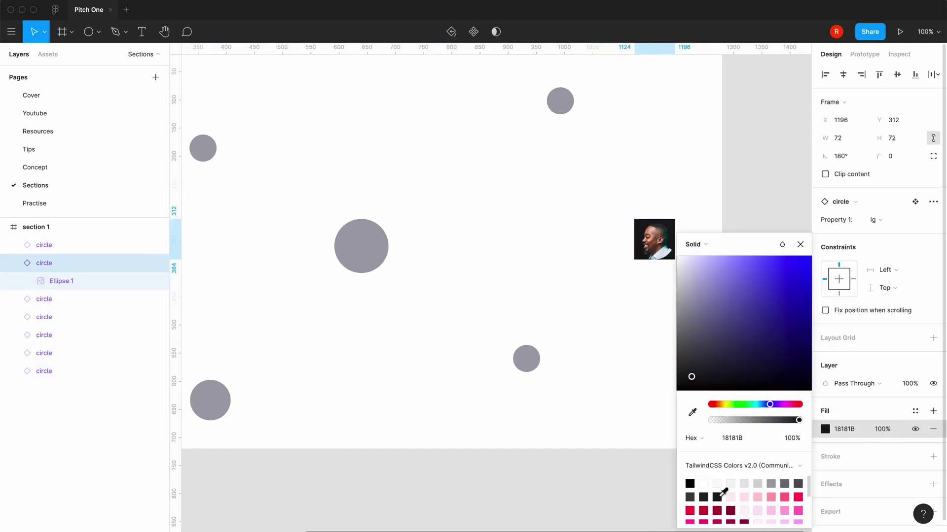
left_click(799, 244)
key("super+z")
Add a linear gradient fill to Ellipse 1 in the far-right circle and set its first color to rose F43F5E
left_click(96, 283)
left_click(933, 311)
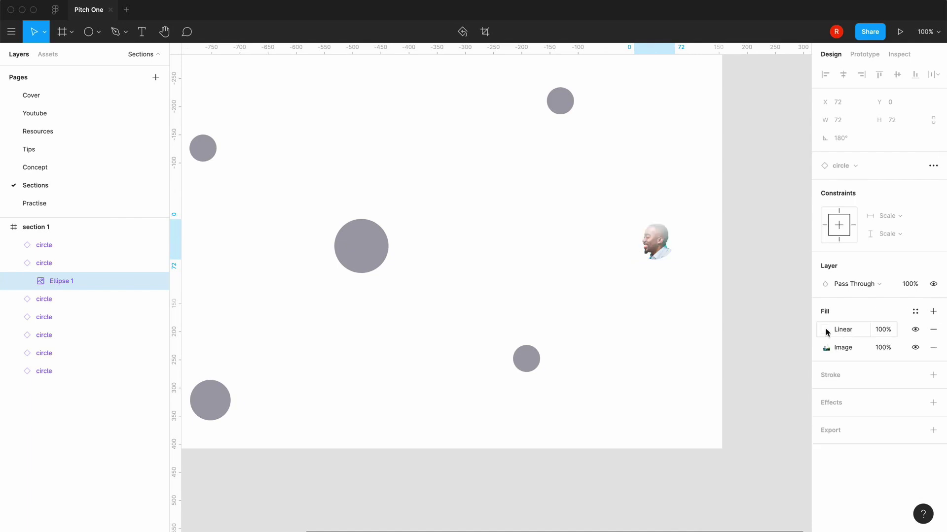
left_click(826, 347)
left_click(825, 328)
left_click(826, 348)
left_click(857, 302)
left_click(825, 330)
left_click(786, 489)
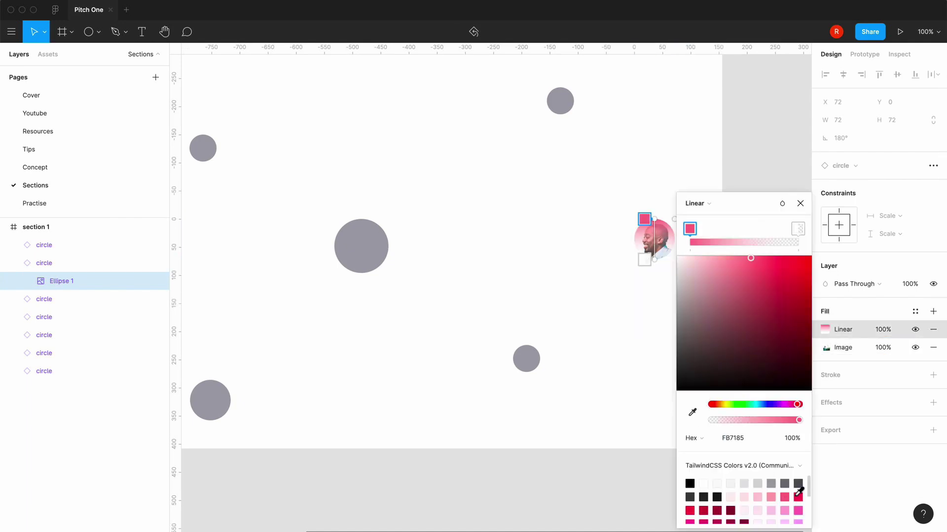
left_click(798, 493)
Change the gradient fill of Ellipse 1 to a solid color and move it beneath the image fill
left_click(829, 329)
left_click(827, 329)
left_click(696, 205)
left_click(697, 192)
left_click(799, 205)
left_click_drag(816, 348, 816, 328)
left_click(763, 341)
key("minus")
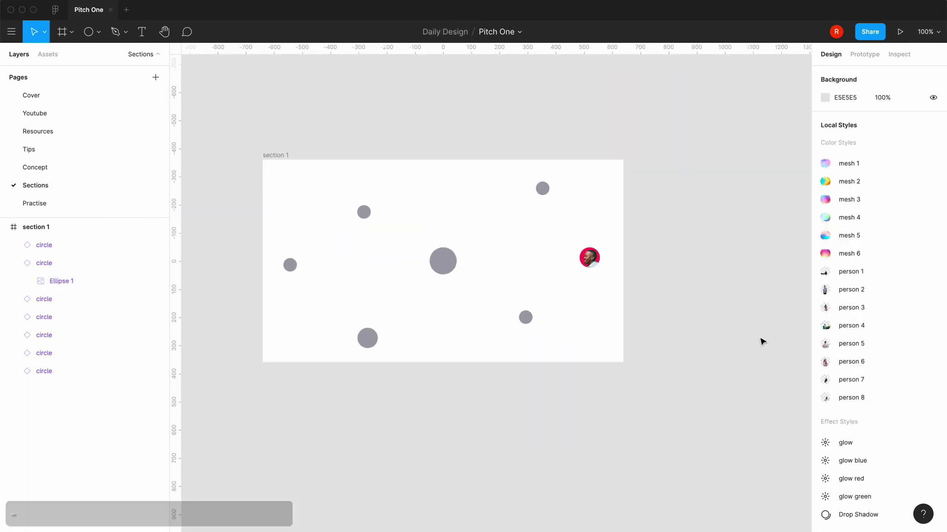
key("equal")
Try replacing the image and solid fills of Ellipse 1 with a color style
left_click(689, 226)
left_click(61, 282)
left_click(824, 348)
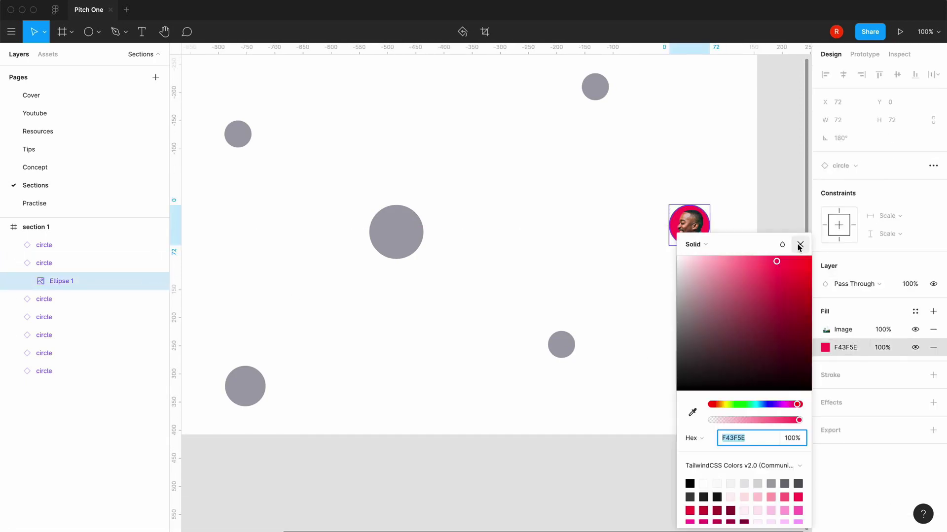
left_click(799, 245)
left_click(915, 312)
left_click(837, 340)
left_click(934, 316)
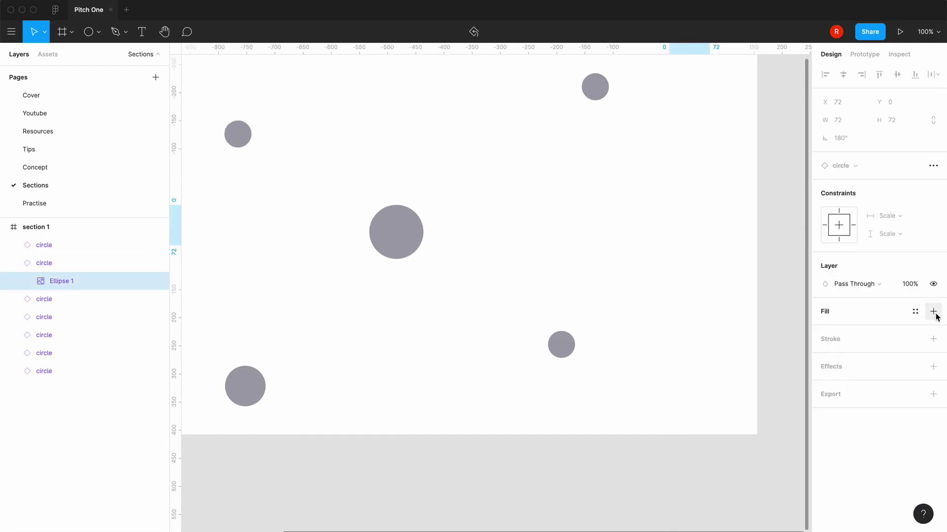
key("super+z")
key("super+z")
Try applying the mesh 1 style to Ellipse 1 in the far-right circle
left_click(826, 329)
left_click(799, 206)
left_click(915, 313)
left_click(834, 380)
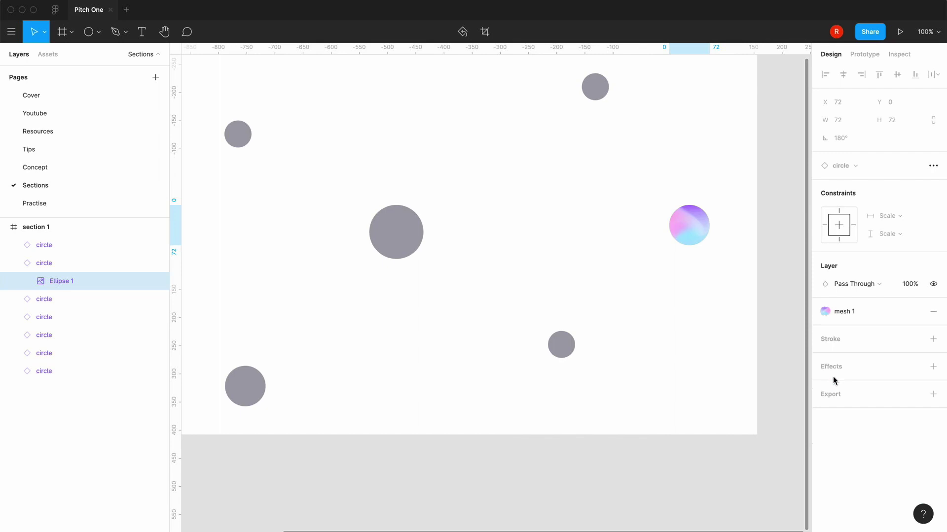
key("super+z")
key("super+z")
Copy the image-filled Ellipse 1 and paste a duplicate into the section 1 frame
key("super+c")
key("super+v")
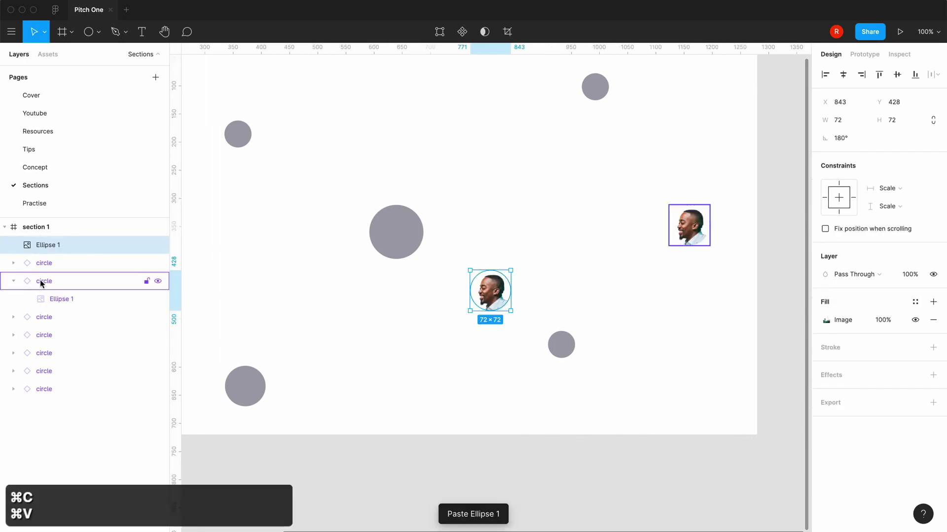
Undo pasting the duplicate of Ellipse 1 into the section 1 frame
key("super+z")
key("super+minus")
Try filling Ellipse 1 of the lower-right 48 × 48 circle with the person 5 style
left_click(525, 318)
key("super+equal")
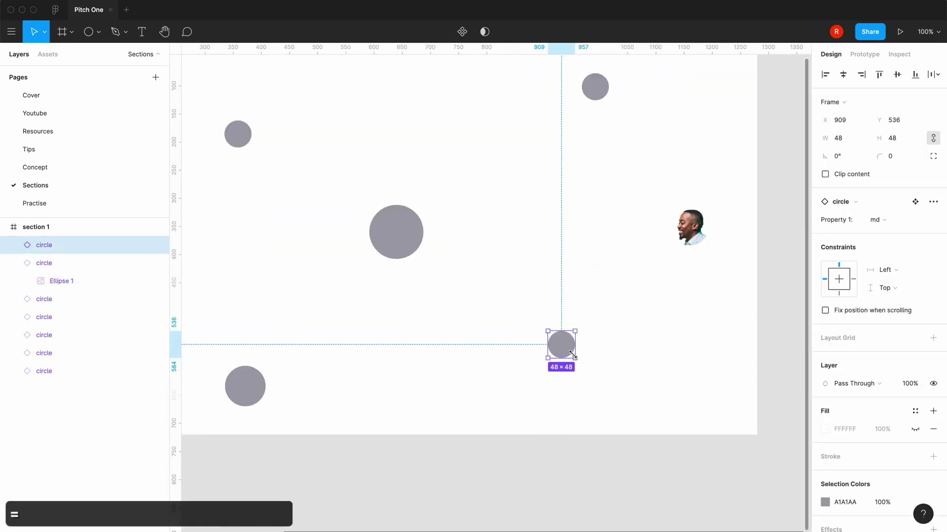
double_click(568, 351)
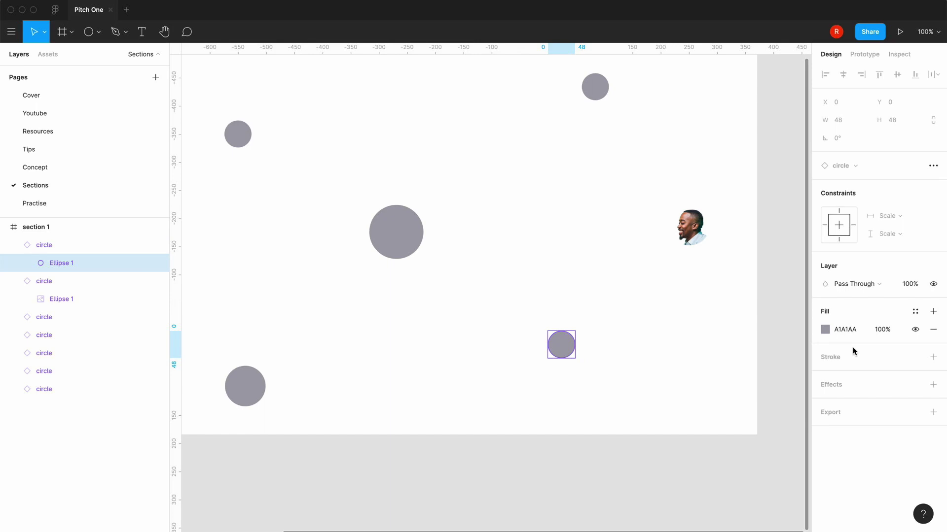
left_click(915, 312)
left_click(906, 399)
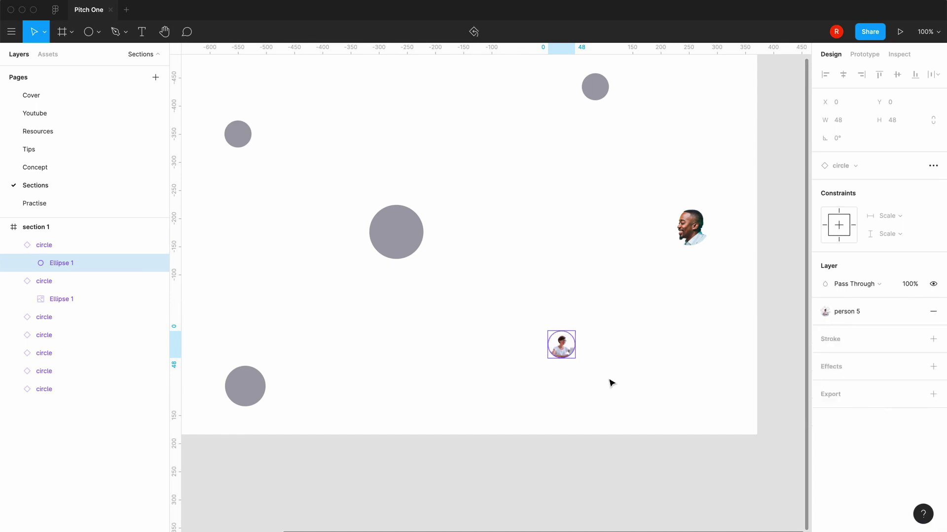
key("super+z")
Try applying the person 5 style to the whole lower-left 72 × 72 circle instance
scroll(472, 376, "left", 5)
left_click(471, 377)
left_click(914, 411)
left_click(908, 399)
key("super+z")
Fill Ellipse 1 inside the lower-left circle with the person 5 style and detach the style
left_click(18, 353)
left_click(61, 371)
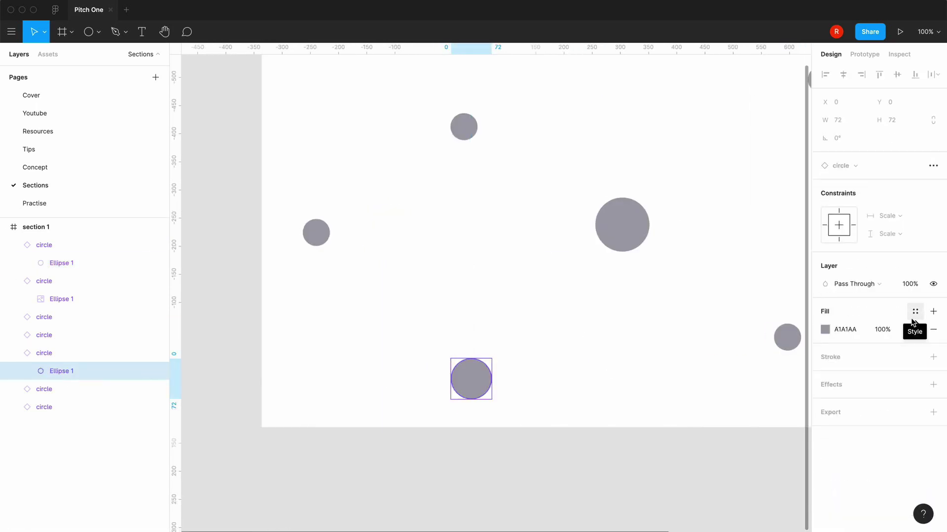
key("super+shift+z")
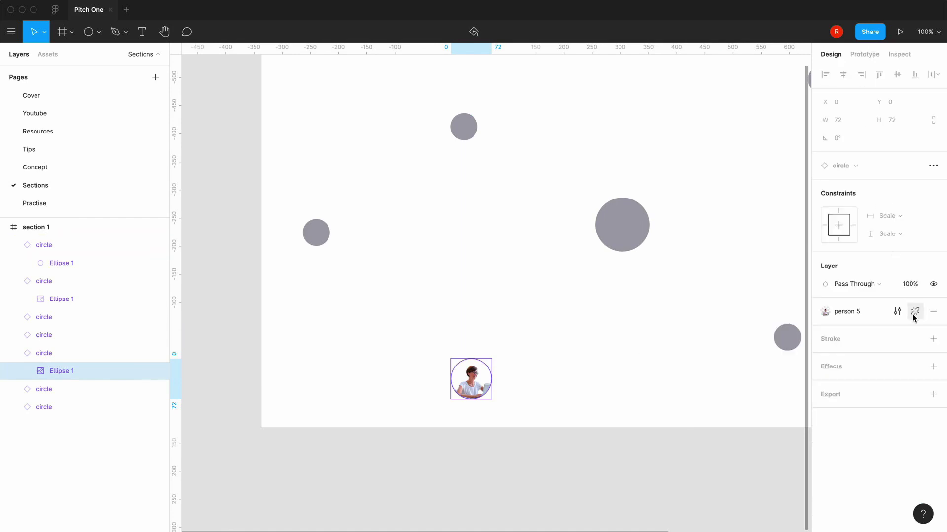
left_click(915, 312)
Set the lower-left circle's image fill to Crop, then enlarge and reposition the picture so the woman's head fills the circle
left_click(825, 329)
left_click(708, 293)
left_click(695, 319)
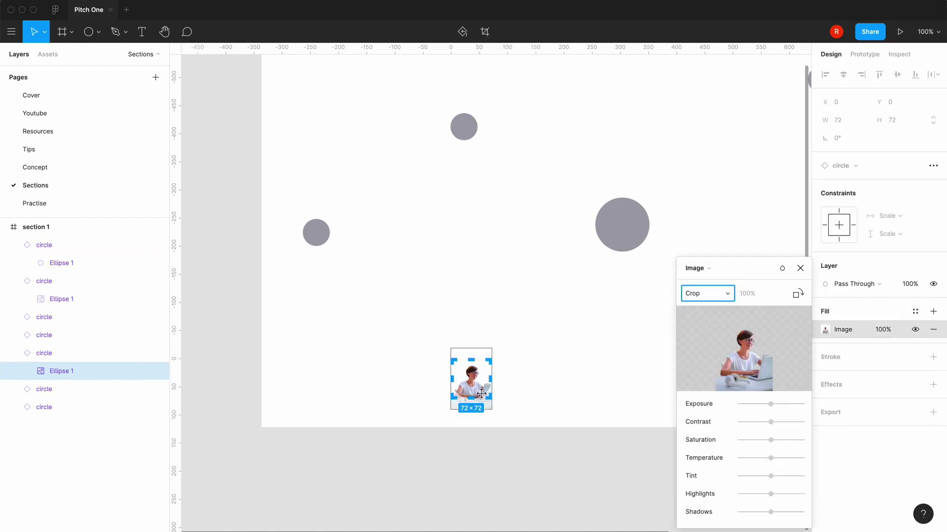
key("equal")
key("equal")
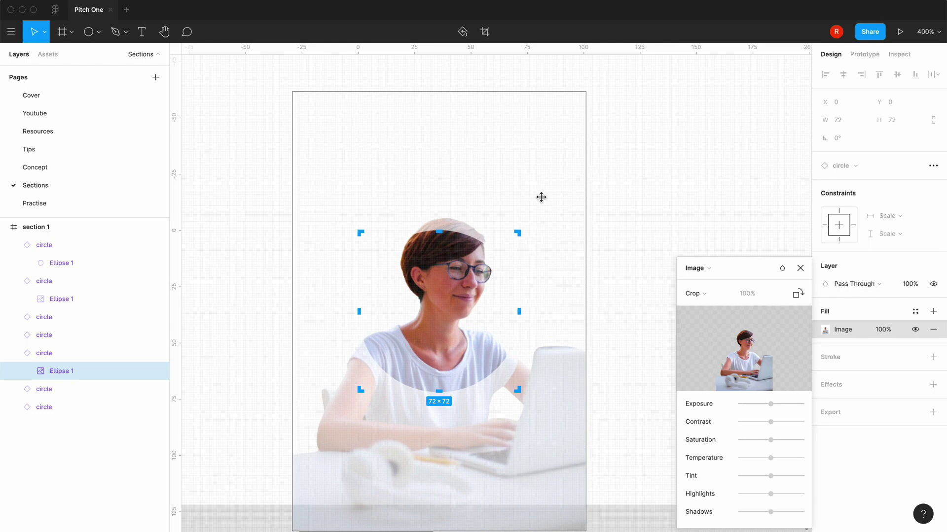
left_click_drag(541, 197, 535, 230)
mouse_move(360, 419)
left_mouse_down()
mouse_move(332, 419)
mouse_move(353, 422)
left_mouse_up()
scroll(468, 342, "down", 3)
left_click_drag(469, 343, 469, 357)
left_click_drag(529, 101, 530, 93)
scroll(450, 243, "up", 3)
left_click_drag(352, 342, 340, 342)
mouse_move(497, 162)
left_mouse_down()
mouse_move(522, 161)
mouse_move(515, 168)
left_mouse_up()
scroll(514, 169, "down", 3)
left_click_drag(277, 400, 246, 443)
left_click_drag(505, 271, 504, 278)
left_click_drag(244, 450, 231, 469)
scroll(231, 468, "up", 1)
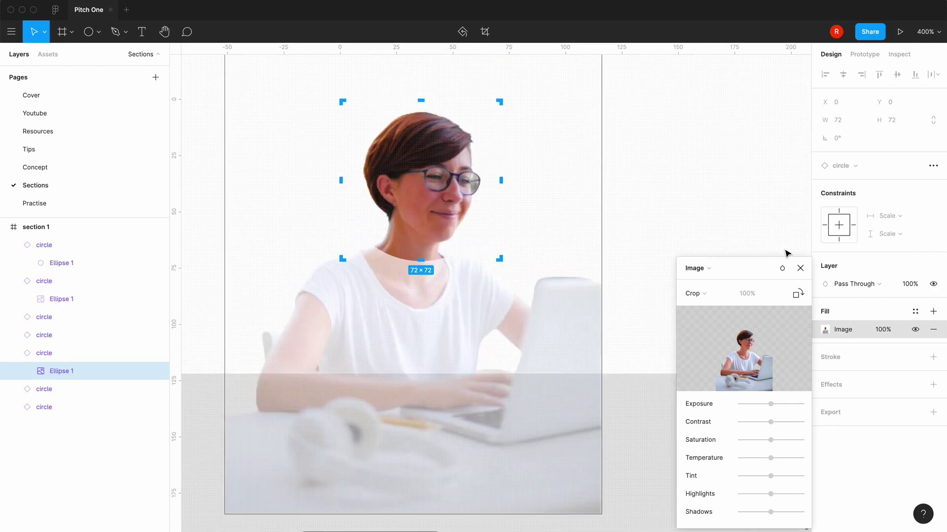
left_click(800, 268)
left_click(651, 286)
Fill Ellipse 1 of the lower-right 48 × 48 circle with the person 1 style and detach the style
key("minus")
key("minus")
key("minus")
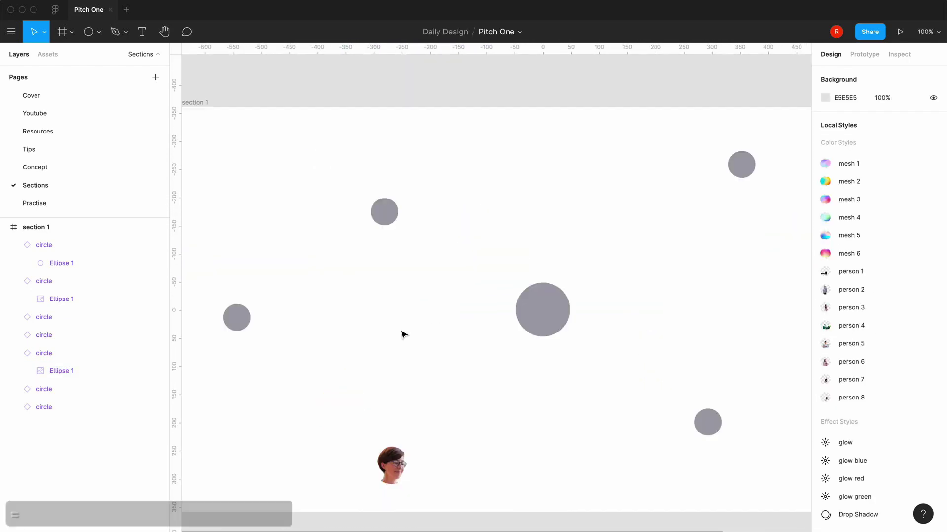
scroll(403, 335, "down", 4)
scroll(403, 335, "right", 2)
left_click(666, 323)
key("Return")
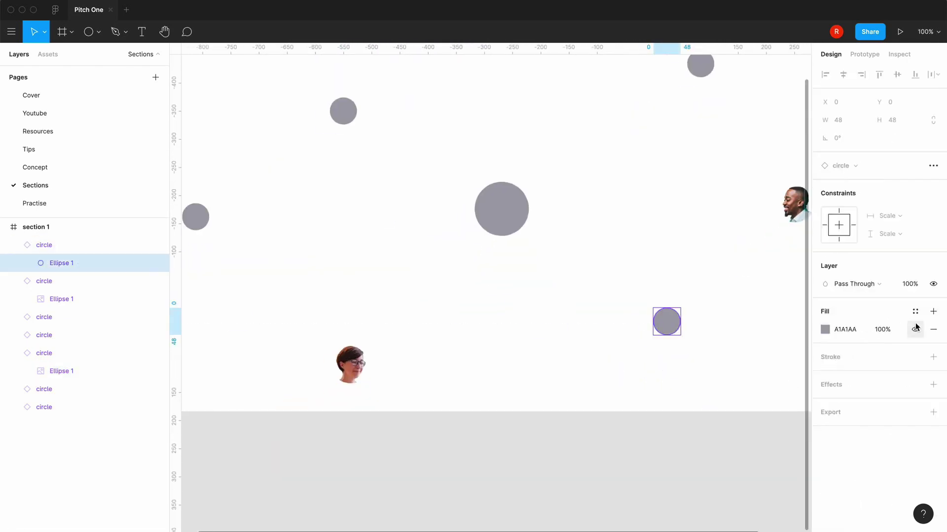
left_click(915, 312)
left_click(855, 417)
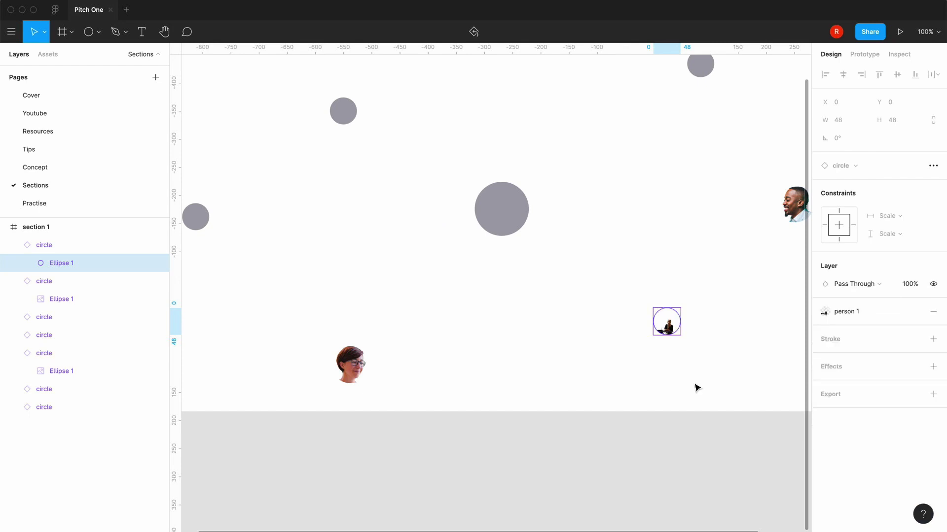
scroll(695, 330, "up", 3)
left_click(915, 311)
Crop the person 1 image by enlarging it until the woman's head fills the lower-right circle
left_click(824, 329)
left_click_drag(760, 266, 809, 315)
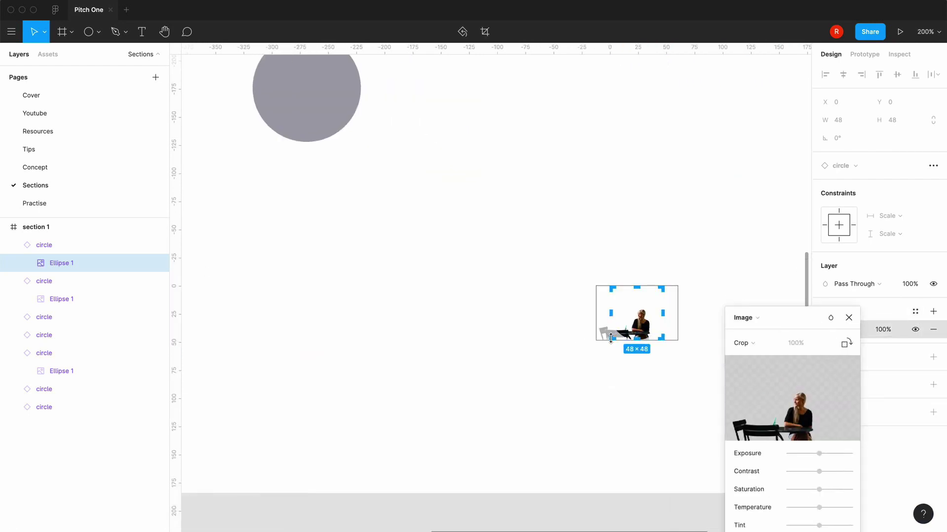
left_click_drag(596, 340, 430, 434)
left_click(848, 318)
left_click(482, 203)
Try applying the person 2 style to the whole upper-right circle instance
key("minus")
key("minus")
key("plus")
scroll(598, 235, "up", 3)
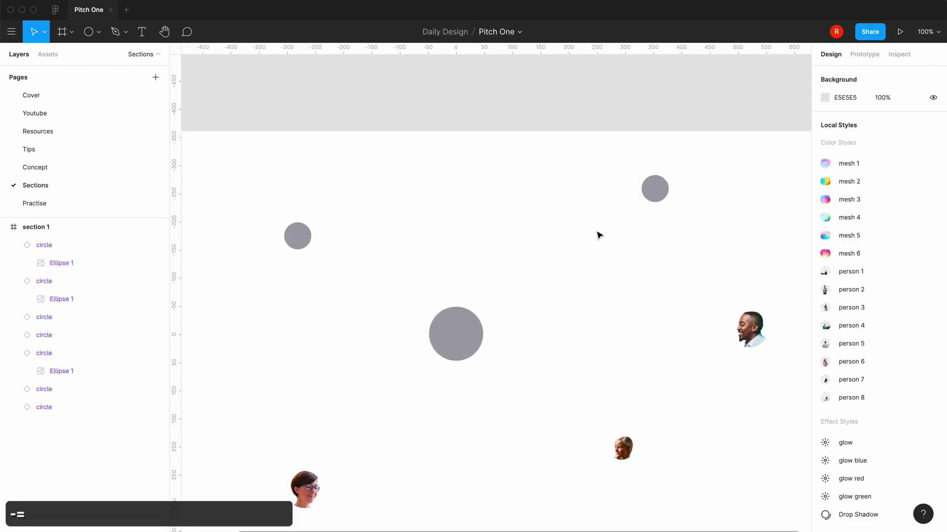
left_click(655, 189)
left_click(915, 408)
left_click(852, 397)
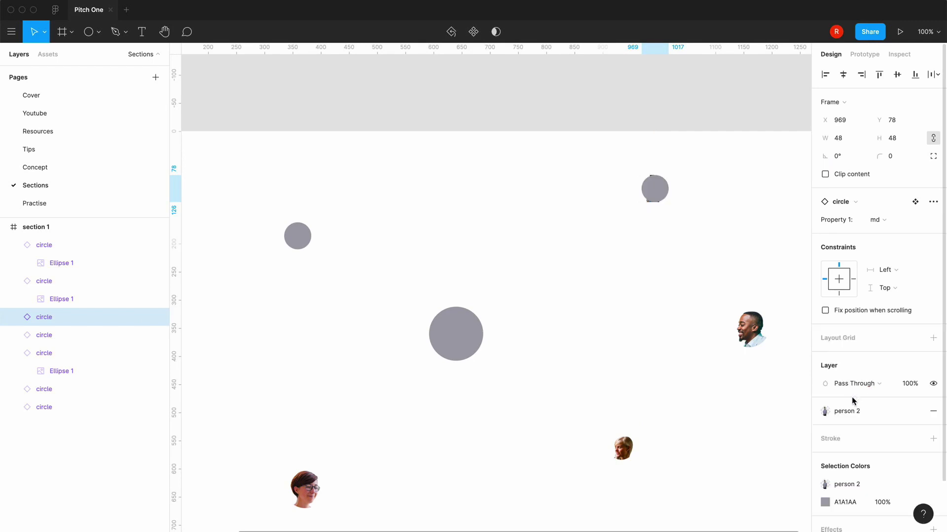
Fill Ellipse 1 inside the upper-right circle with the person 2 style and detach the style
left_click(13, 317)
left_click(61, 335)
left_click(915, 312)
left_click(852, 397)
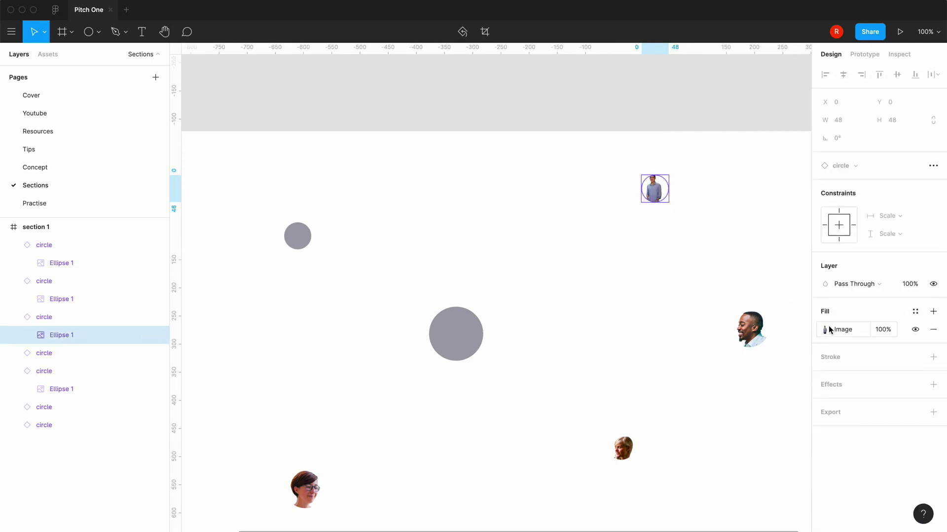
Set the upper-right circle's image fill to Crop and scale and position the picture so the man's head fits the circle
left_click(830, 329)
left_click(695, 293)
left_click(695, 319)
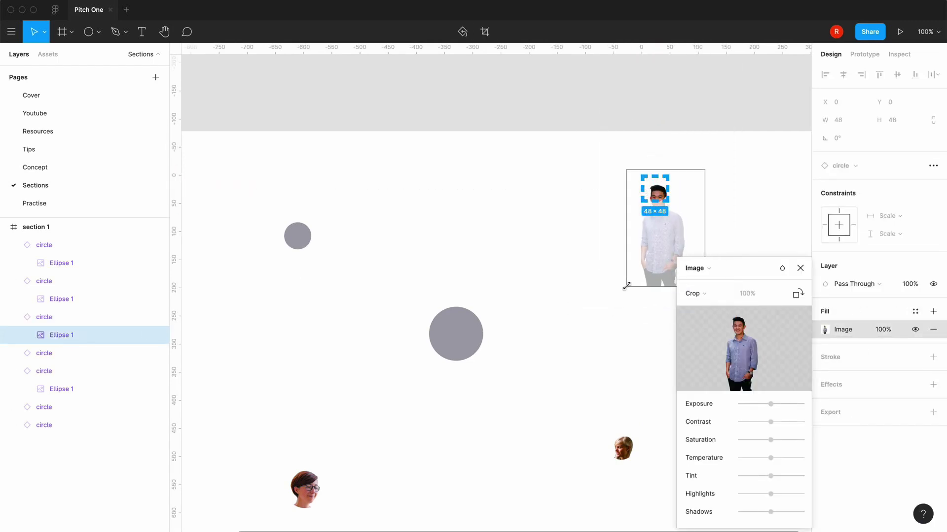
left_click_drag(647, 252, 648, 260)
left_click(763, 190)
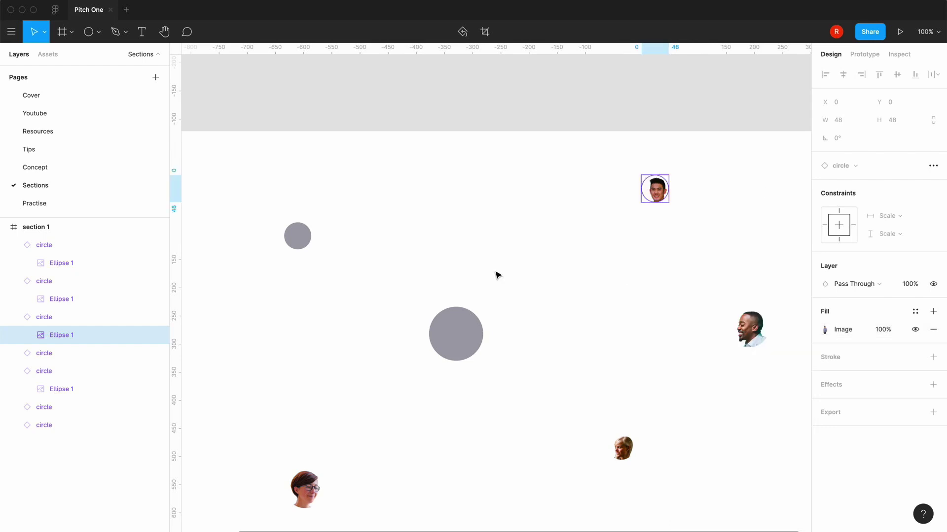
left_click(604, 250)
Fill Ellipse 1 of the upper-left circle with a detached person 8 image and crop it to the woman's face
scroll(603, 250, "down", 1)
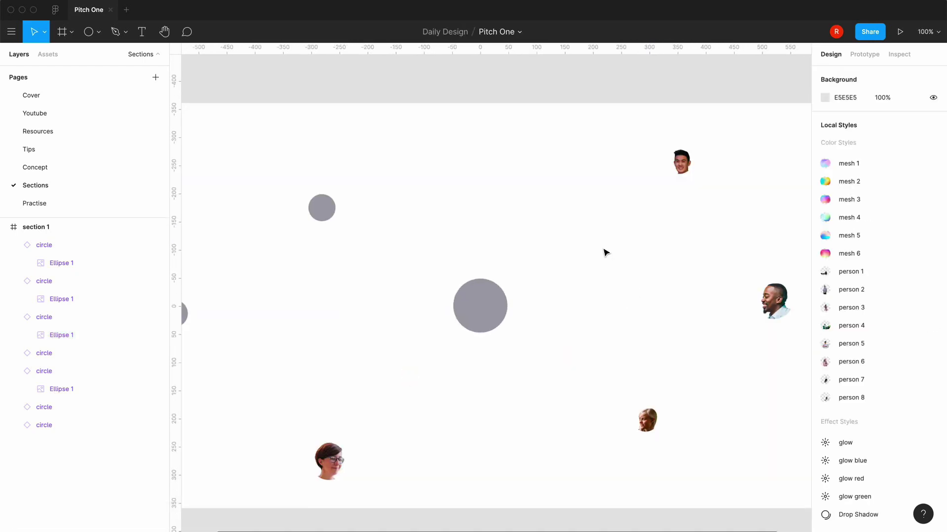
scroll(603, 250, "left", 1)
left_click(362, 195)
left_click(59, 425)
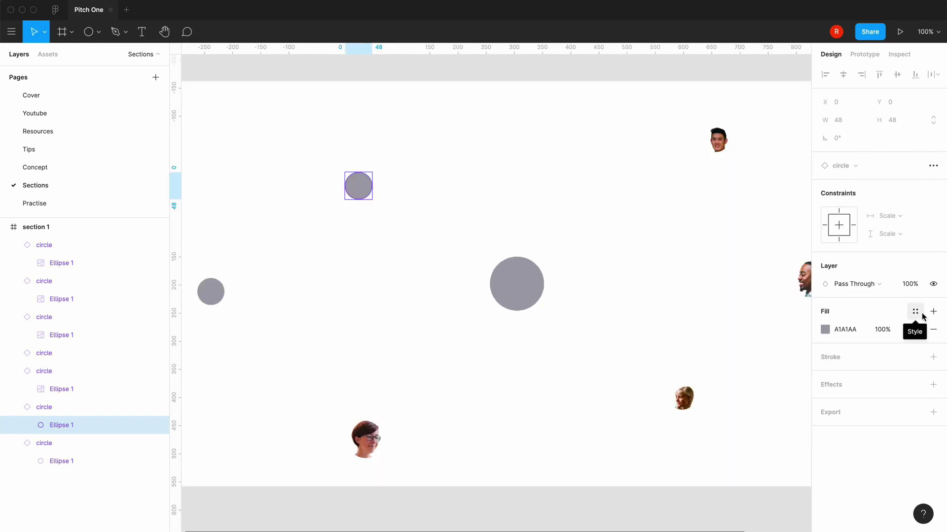
left_click(916, 313)
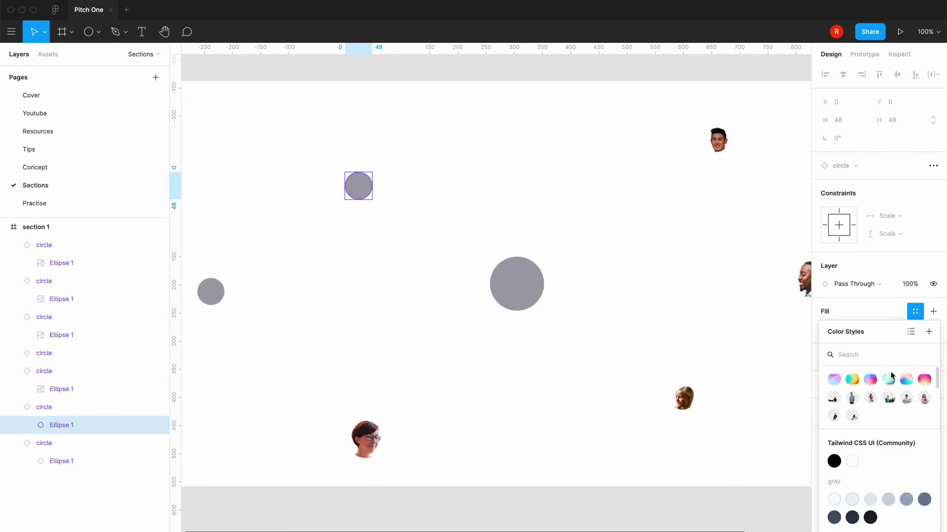
left_click(853, 417)
left_click(827, 330)
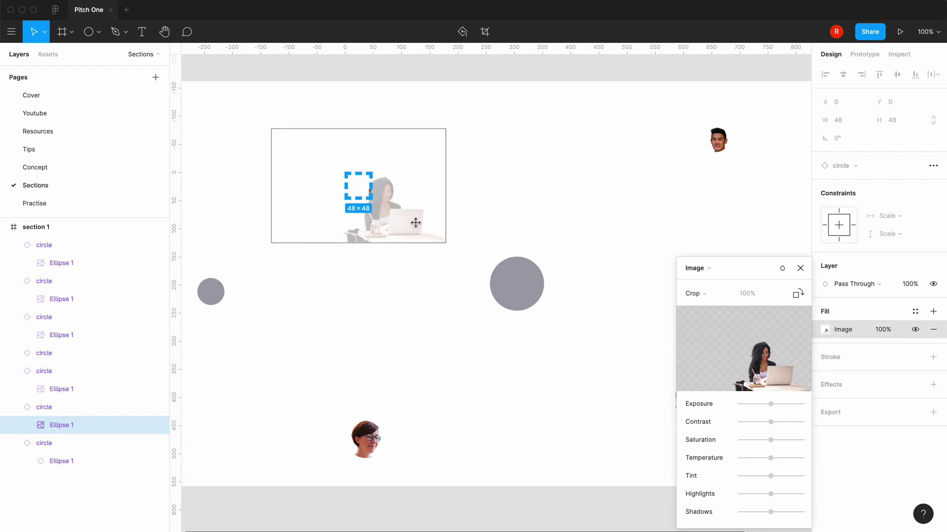
left_click_drag(415, 223, 396, 217)
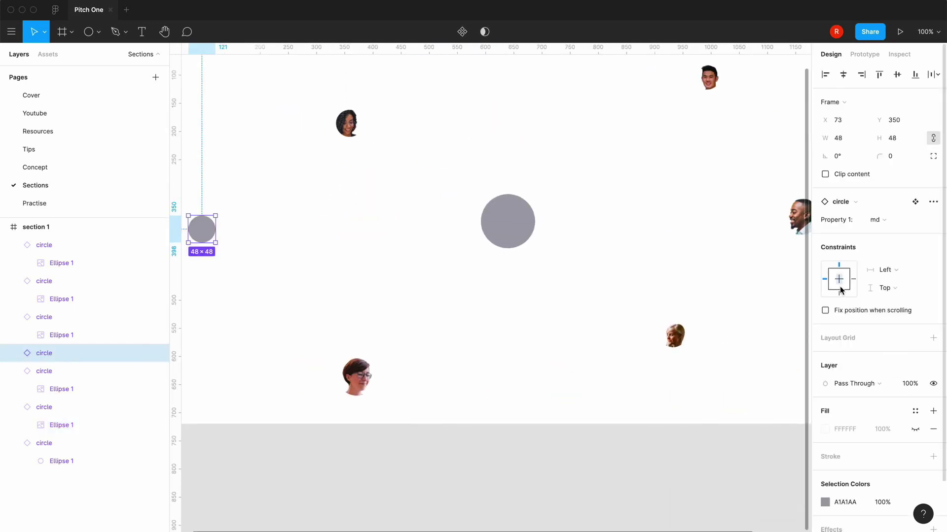
Try applying the person 8 style to the whole far-left circle instance
left_click(915, 411)
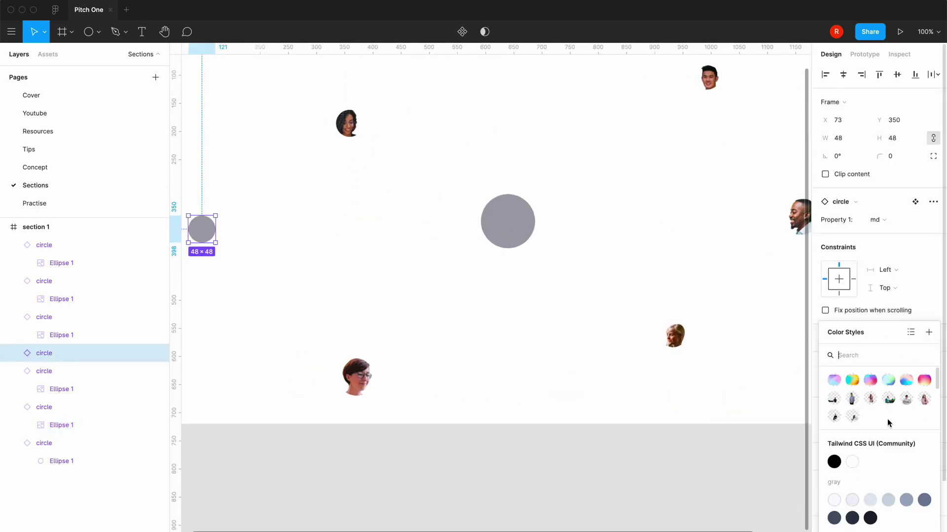
left_click(852, 418)
key("super+z")
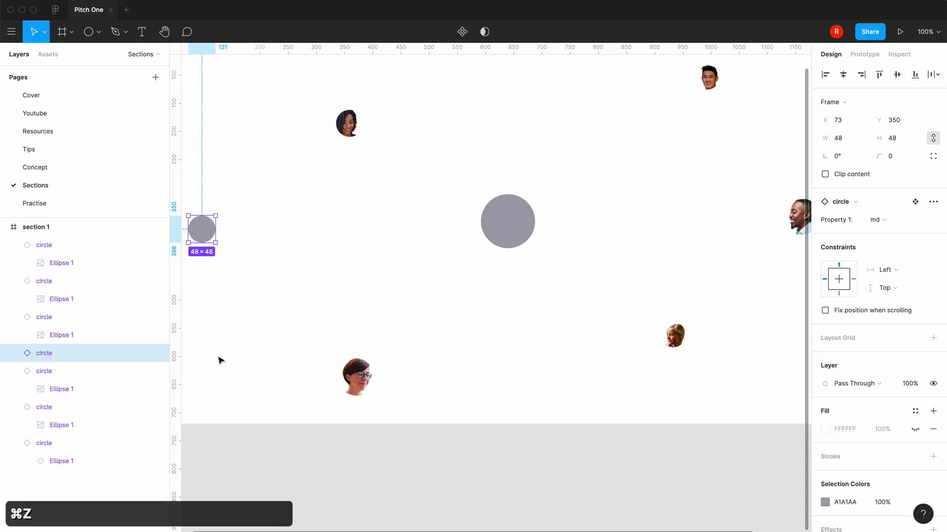
Try person 8 on Ellipse 1 of the far-left circle, remove it, and fill the ellipse with a detached person 7 image
double_click(202, 230)
left_click(917, 314)
left_click(852, 418)
left_click(933, 312)
left_click(915, 312)
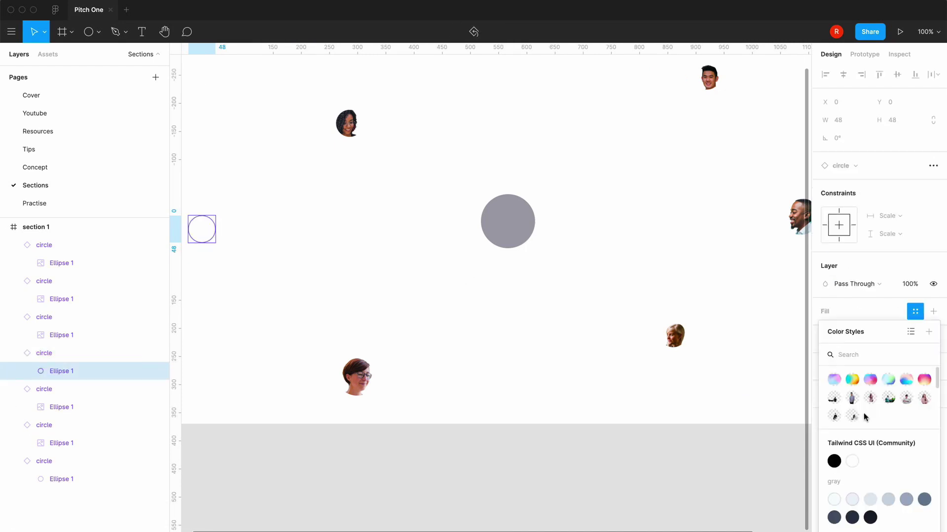
left_click(832, 418)
scroll(286, 261, "left", 2)
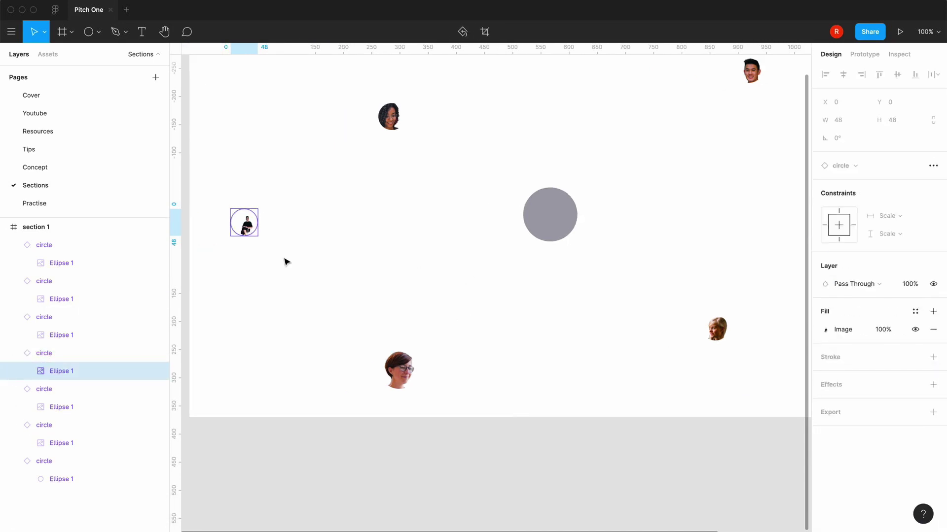
Crop the person 7 image by enlarging and shifting it so the head fills the far-left circle
double_click(257, 213)
scroll(288, 214, "left", 3)
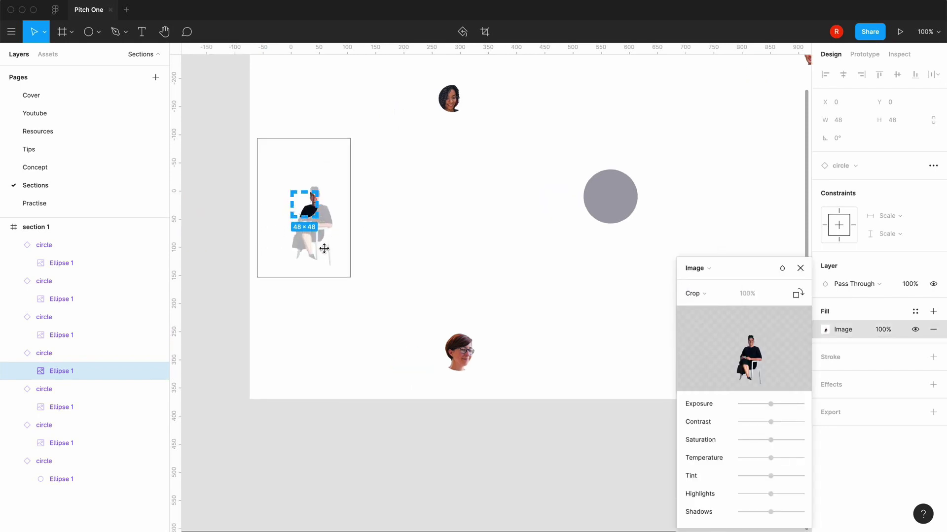
left_click_drag(322, 251, 315, 258)
left_click(800, 268)
left_click(361, 227)
Move the far-left, lower-left, lower-right, far-right and upper-right avatars closer to the large central circle
key("minus")
scroll(368, 237, "right", 2)
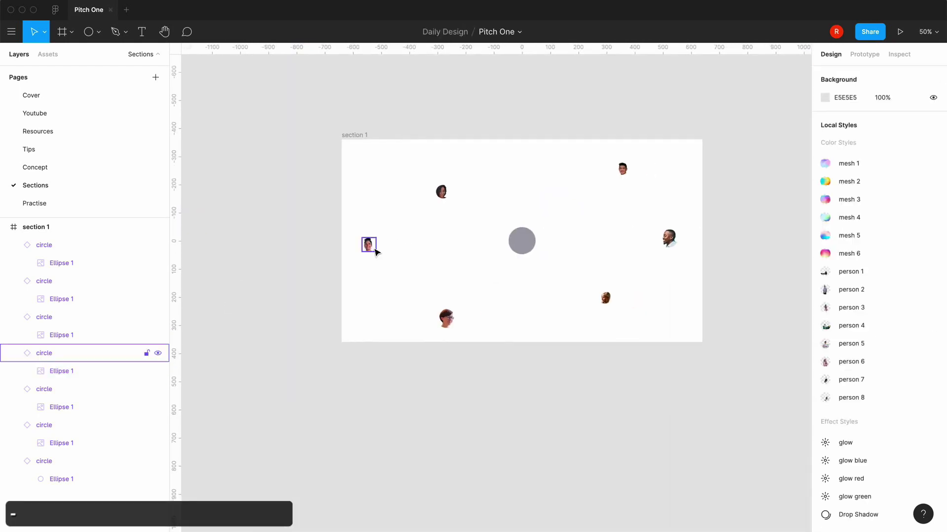
left_click_drag(373, 248, 410, 258)
left_click_drag(447, 320, 469, 309)
left_click_drag(606, 298, 597, 284)
left_click_drag(669, 240, 648, 228)
left_click_drag(622, 169, 583, 164)
left_click(572, 313)
key("plus")
scroll(572, 314, "up", 2)
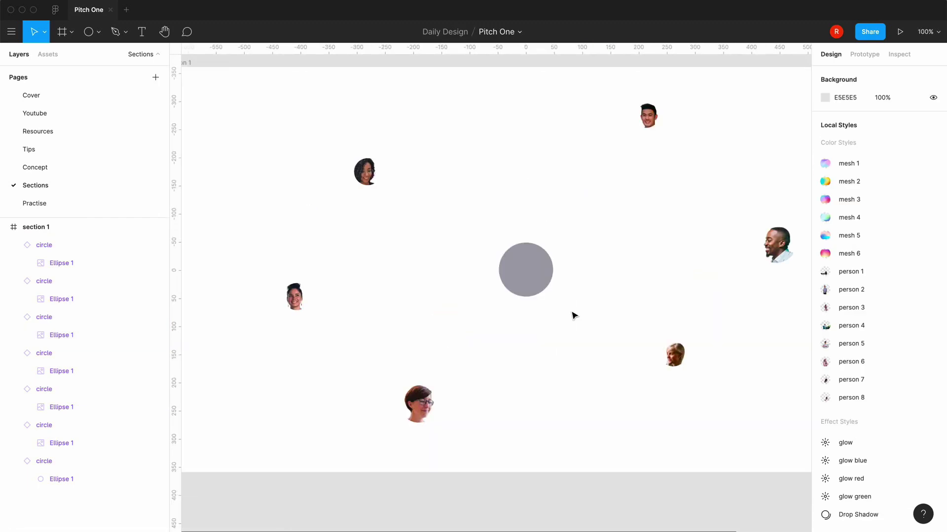
left_click(530, 278)
left_click(526, 379)
key("minus")
left_click(516, 281)
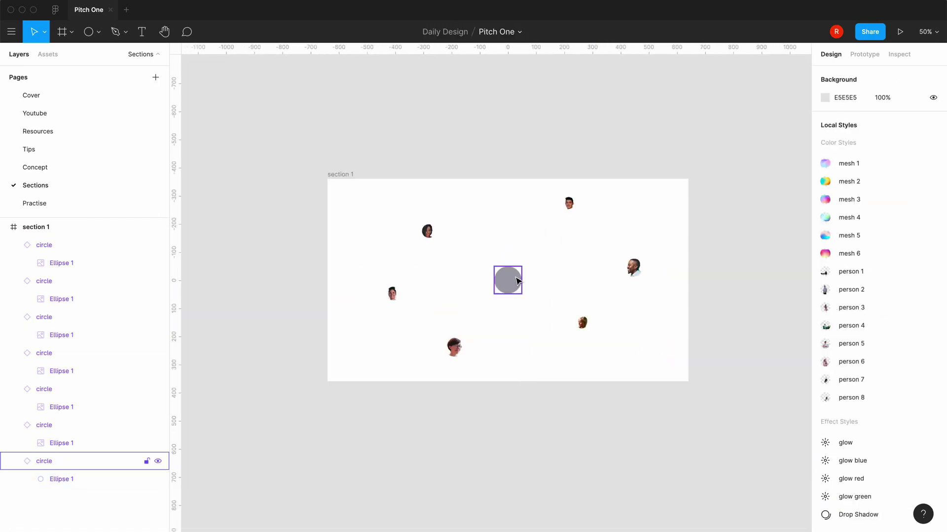
Place a 100 × 100 ellipse near the central circle in section 1, with no fill and a black inside stroke of 2
left_click(99, 32)
left_click(111, 95)
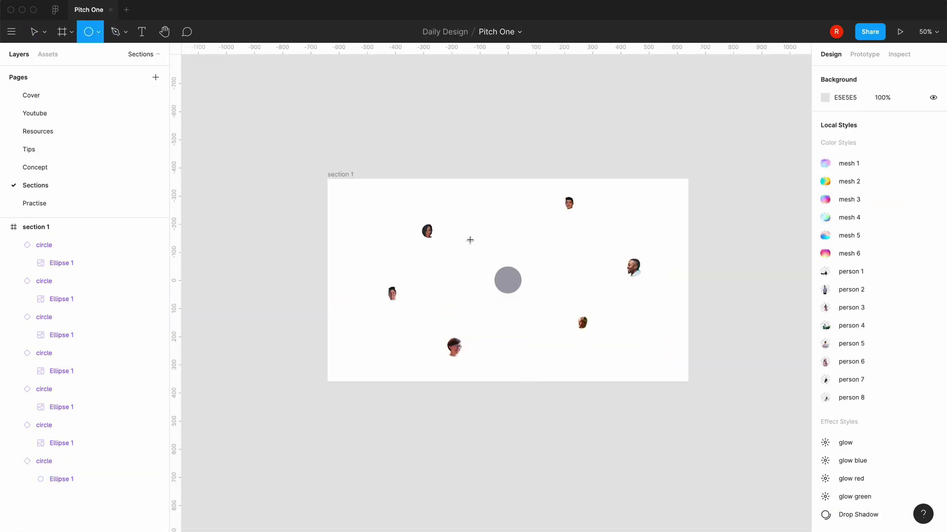
left_click(500, 249)
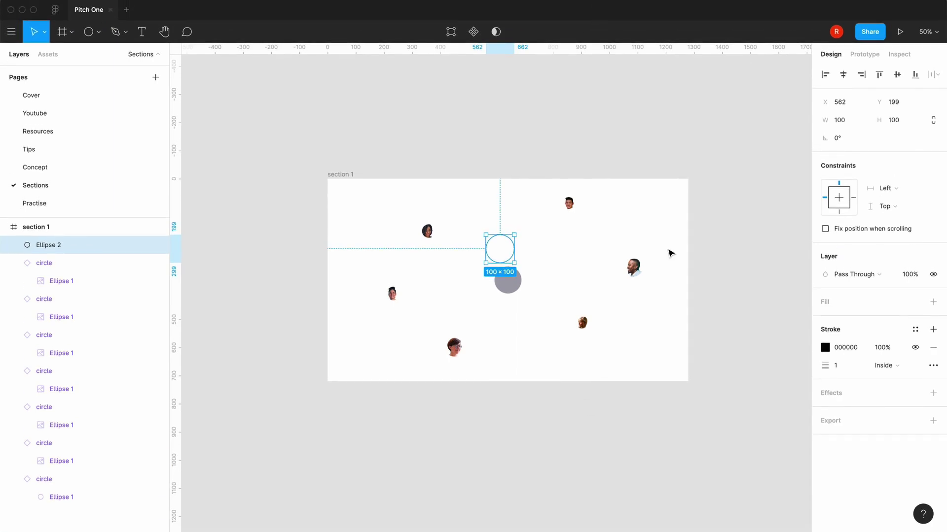
type("2")
key("Return")
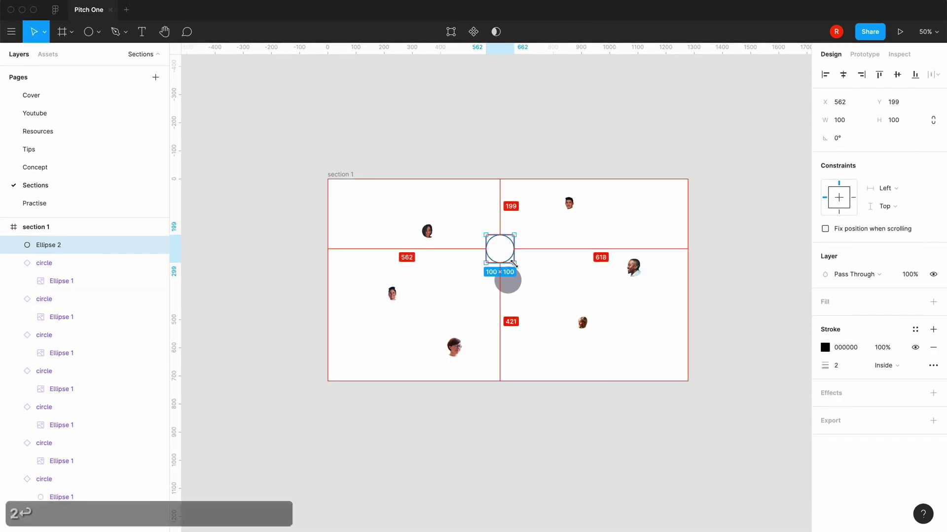
Resize the outlined ellipse to 500 × 500 and center it horizontally and vertically in the section 1 frame
left_click_drag(514, 263, 572, 322)
left_click(843, 75)
left_click(896, 76)
type("500")
key("Return")
type("500")
key("Return")
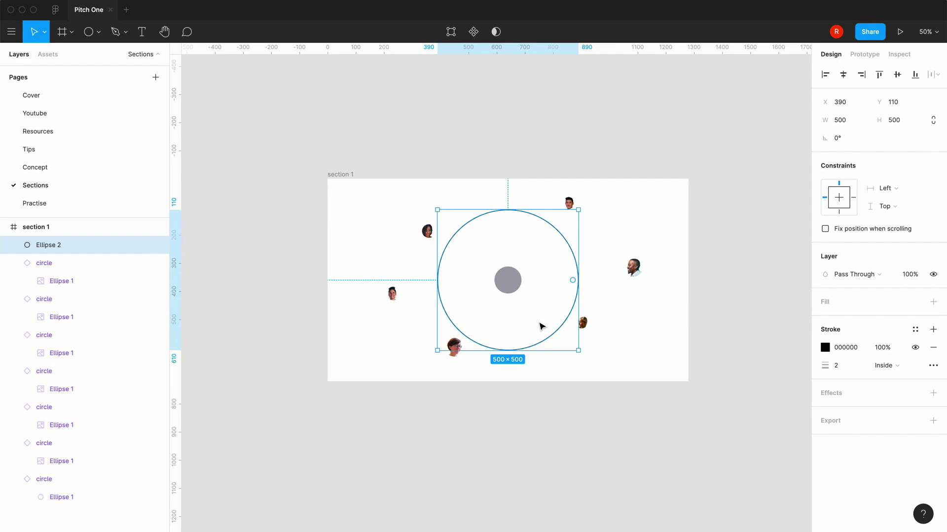
Shift the lower-left avatar slightly right and down beside the outlined ring
left_click(825, 348)
left_click(800, 245)
right_click(555, 336)
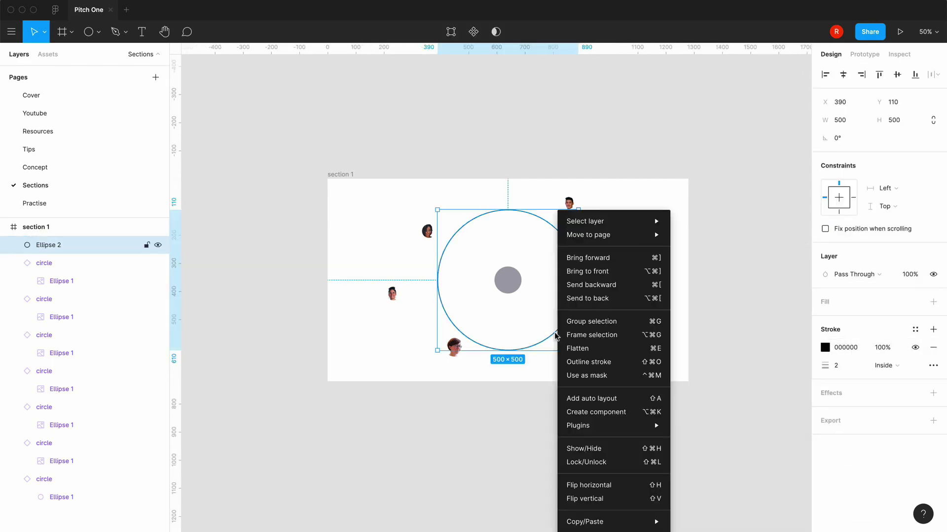
left_click(533, 355)
left_click_drag(461, 353, 468, 357)
left_click(477, 423)
key("=")
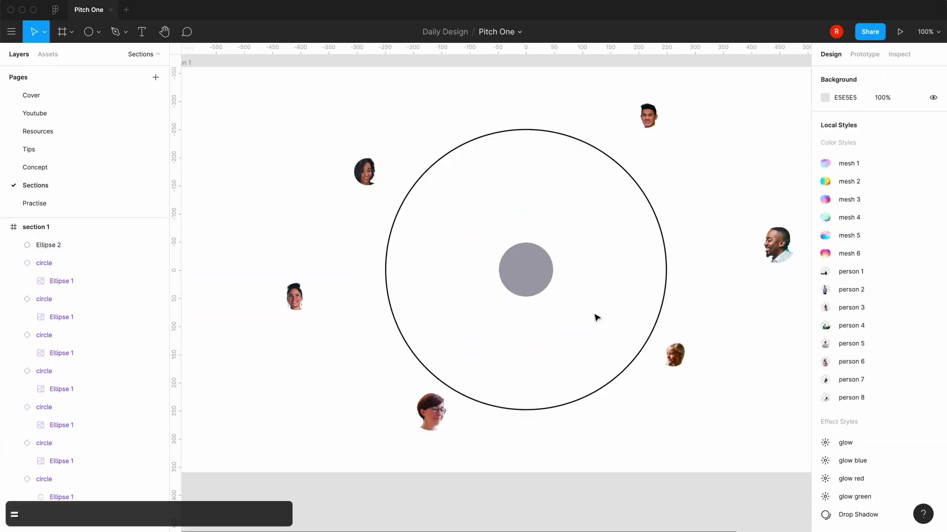
Copy the black Pitch One triangle logo from Frame 15 on the Concept page and paste it on the Design system page
key("-")
left_click(35, 168)
left_click(471, 322)
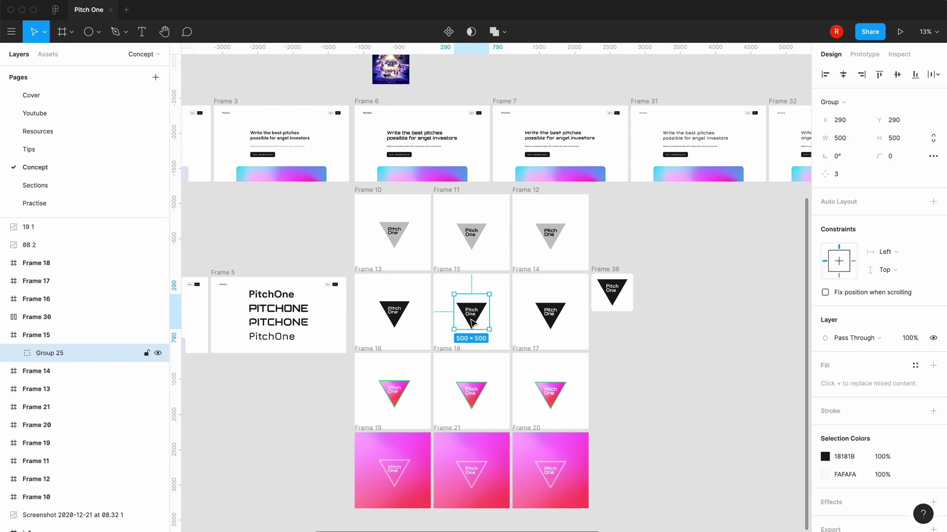
key("super+c")
scroll(85, 185, "down", 3)
left_click(55, 139)
key("super+=")
key("super+=")
key("super+v")
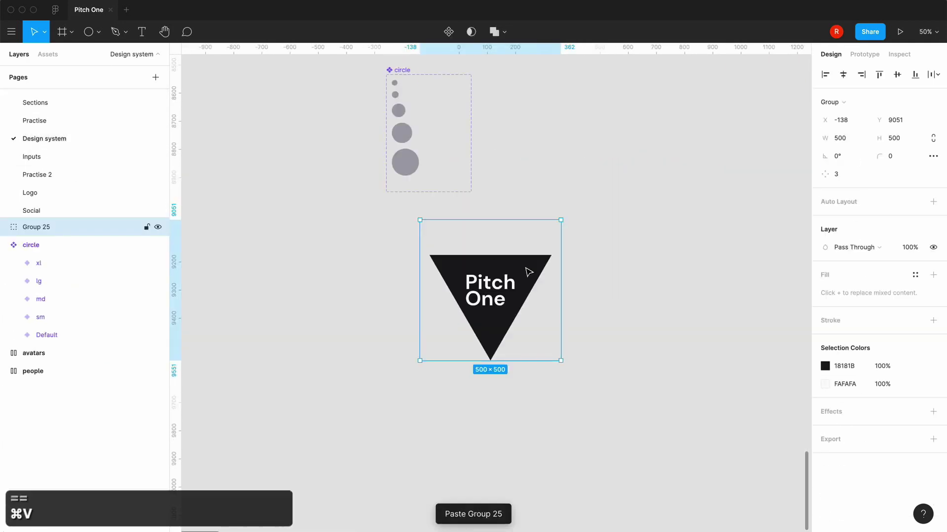
Delete the background layer from the pasted Group 25, keeping only the Pitch One text and Polygon 1
left_click(5, 228)
left_click(48, 261)
right_click(47, 263)
left_click(36, 244)
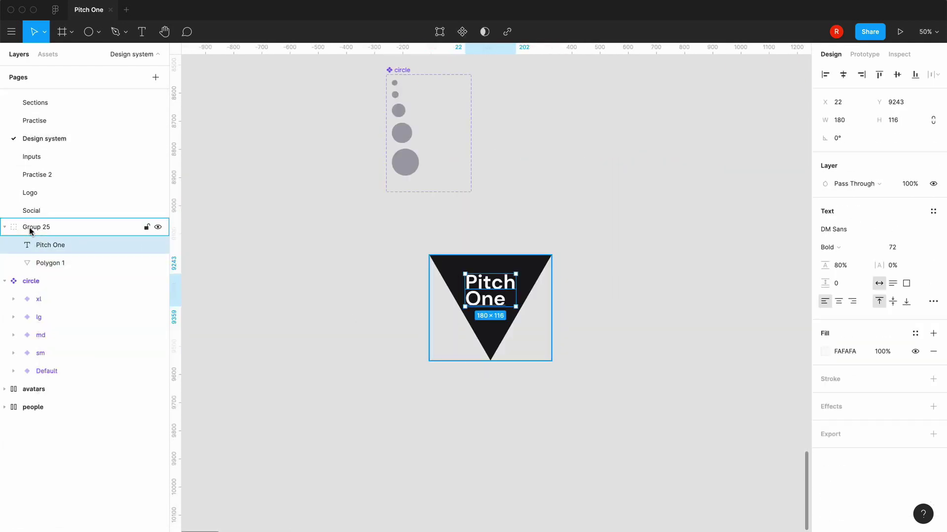
Convert Group 25 into a component and rename it logo
left_click(30, 227)
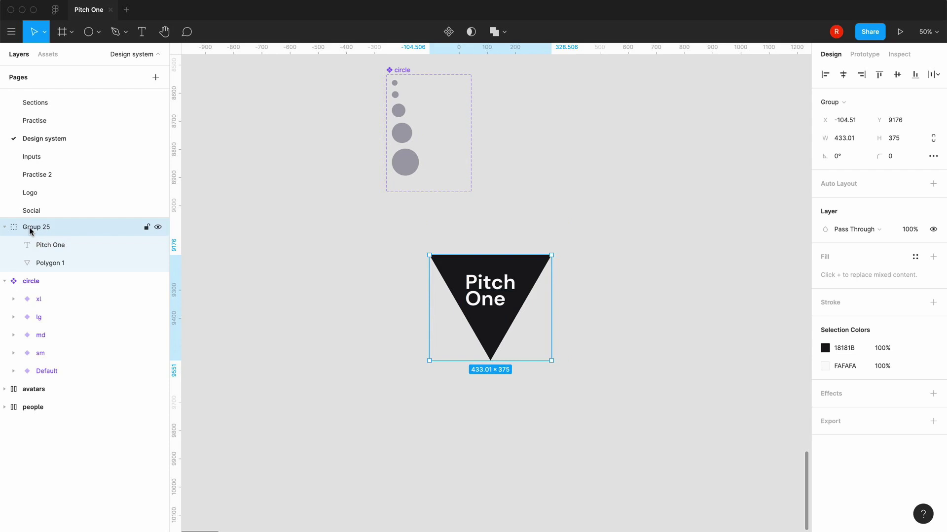
key("super+alt+k")
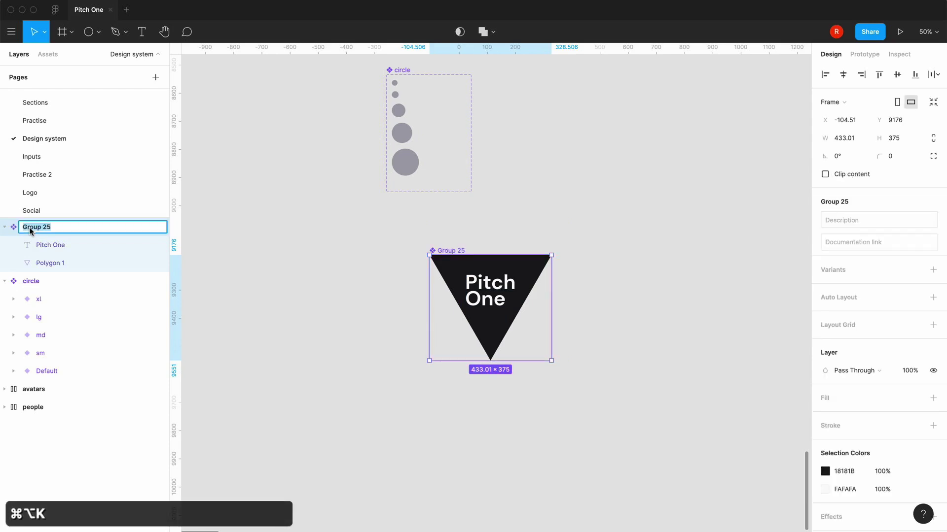
key("Return")
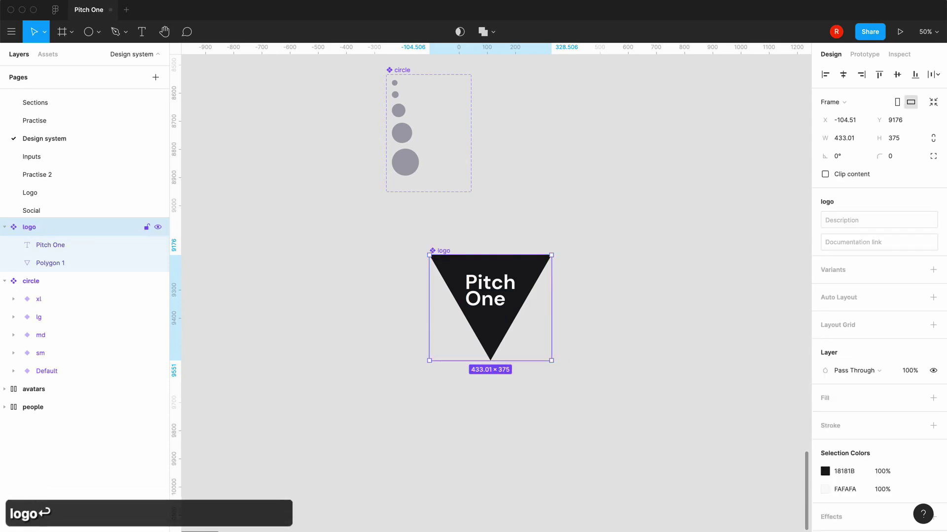
left_click(323, 310)
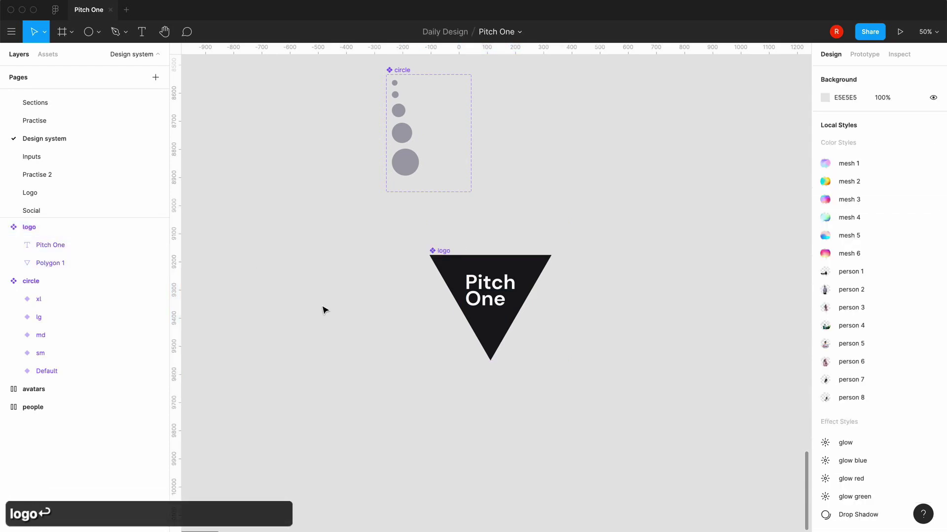
Move the logo component below the circle component set, aligned with its left edge at X -258, Y 9152
left_click(449, 260)
left_click_drag(446, 269, 420, 263)
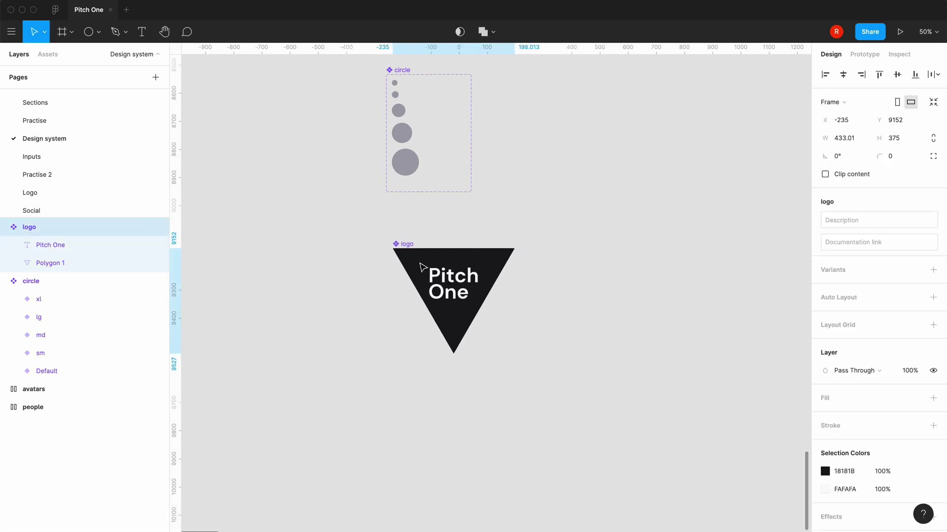
left_click(345, 316)
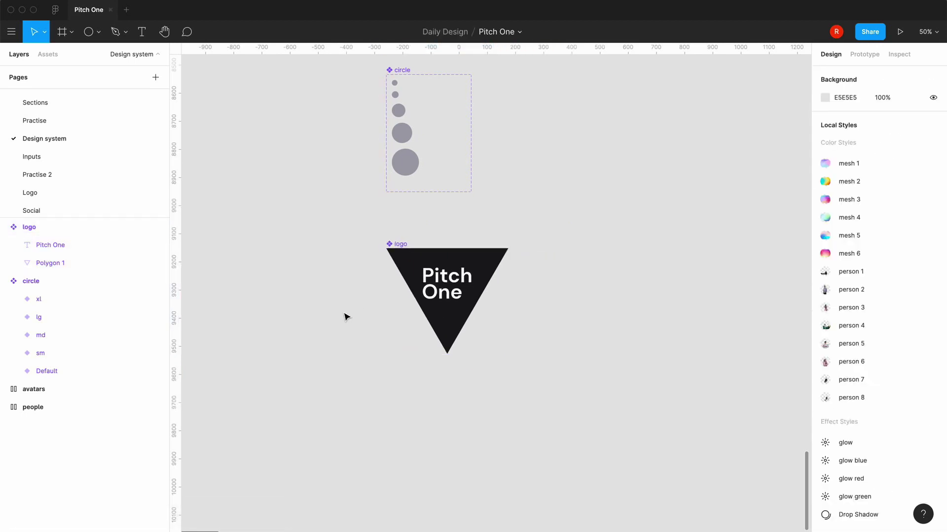
Add a second variant to the logo component and set its triangle's height to 98 with proportions kept
left_click(407, 269)
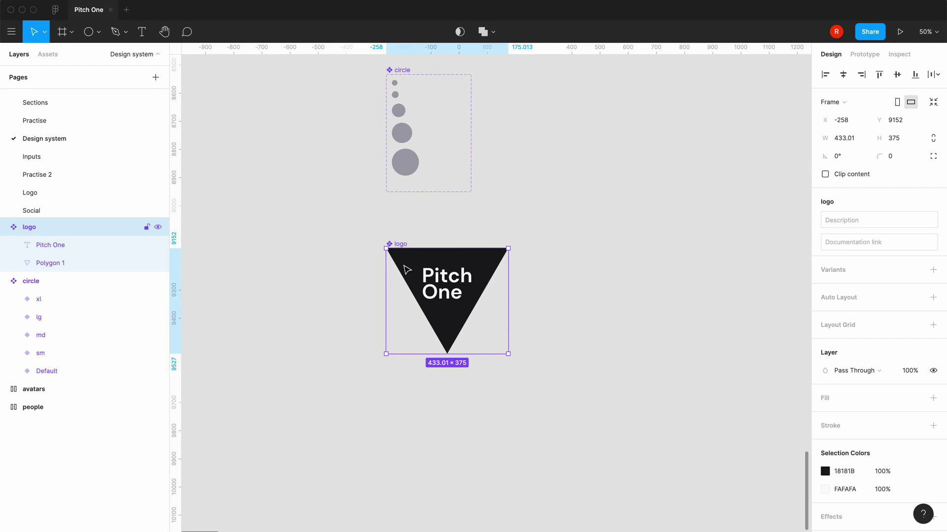
left_click(931, 269)
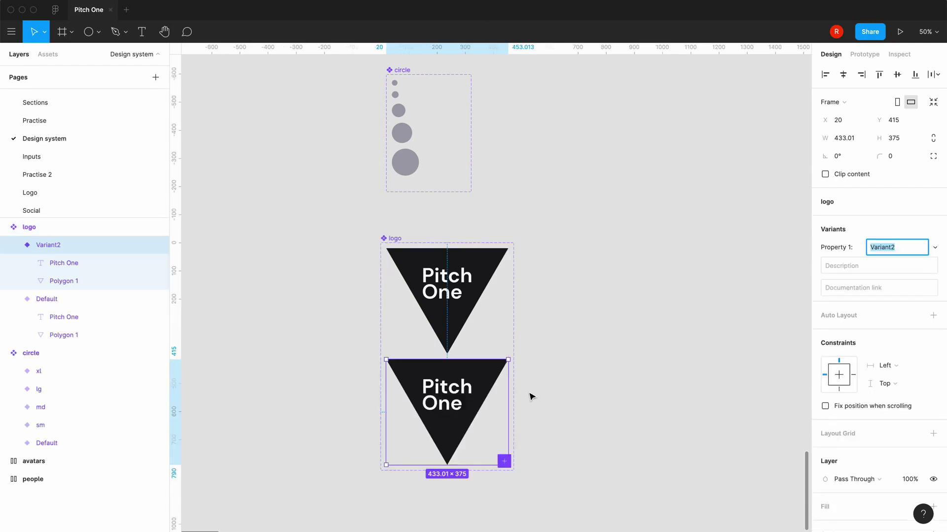
double_click(456, 410)
left_click(901, 124)
type("98")
key("Return")
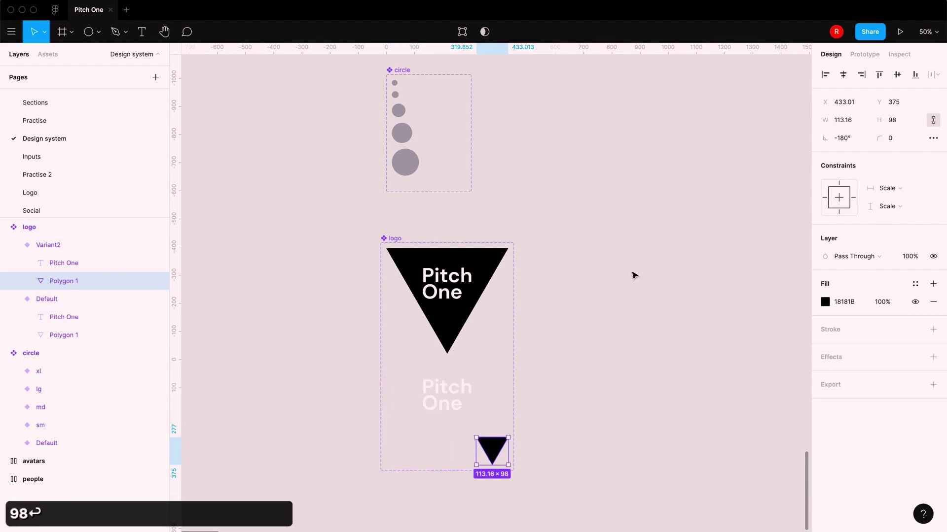
Shrink the second logo variant's frame to fit its contents
left_click(446, 404)
left_click(59, 249)
left_click(933, 102)
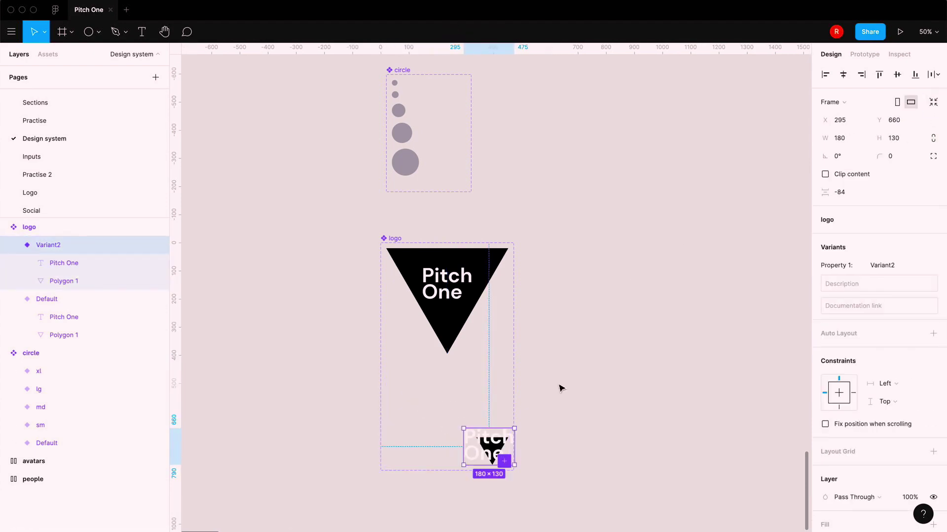
Set the second variant's Pitch One text size to 20 and move the text into the smaller triangle
key("=")
left_click_drag(475, 312, 362, 217)
left_click(898, 321)
type("20")
key("Return")
left_click_drag(321, 187, 366, 215)
key("=")
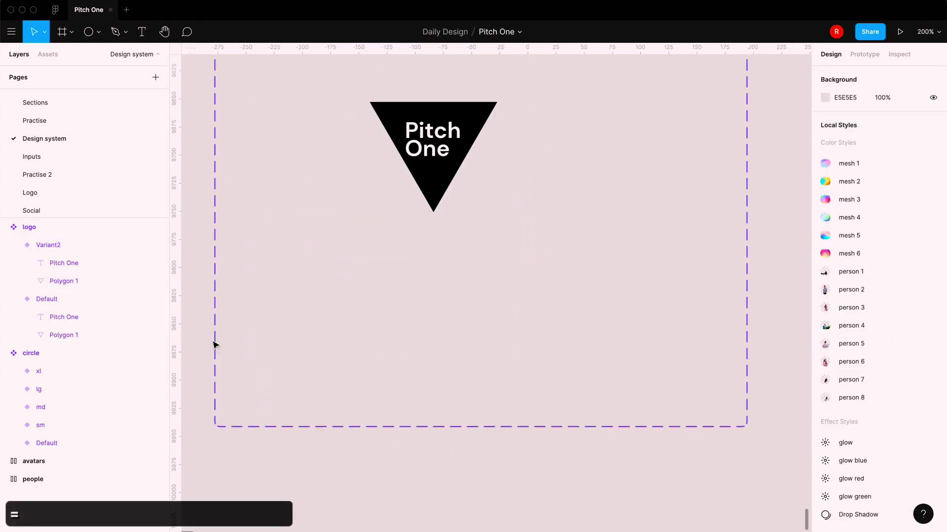
Try to align the second variant's text and triangle on their horizontal centers
left_click(64, 264)
left_click(63, 281, "shift")
left_click(843, 77)
key("super+z")
Nudge the second variant's Pitch One text to X 78, Y 46 inside the triangle
double_click(436, 148)
key("Right")
key("Right")
key("Right")
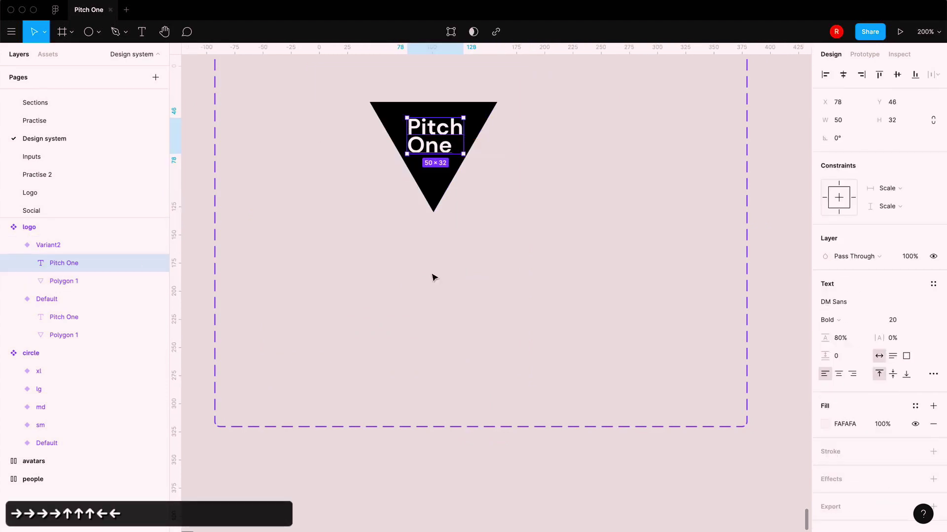
Rename the second logo variant as md
key("Escape")
type("md")
key("Return")
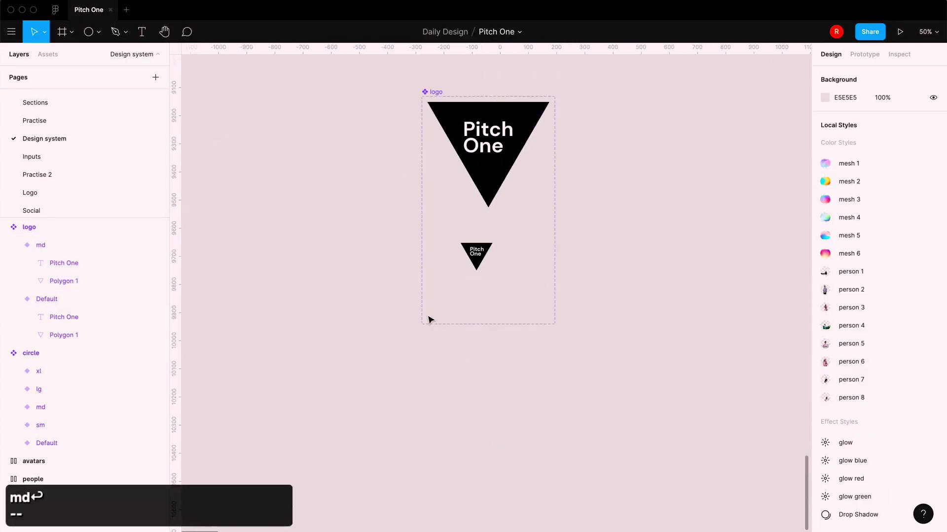
Duplicate the md logo variant below itself and name the copy sm
key("super+c")
key("super+v")
left_click(882, 247)
type("sm")
key("Return")
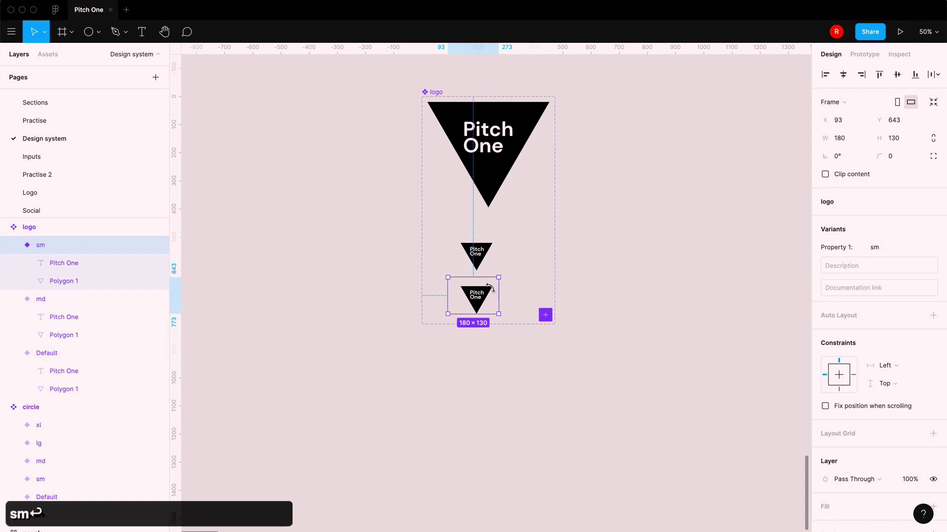
Set the height of the sm variant's triangle to 40
key("=")
double_click(458, 234)
double_click(461, 302)
left_click(462, 321)
type("40")
key("Return")
Reduce the sm variant's Pitch One text size and move the text over its small triangle
left_click(467, 303)
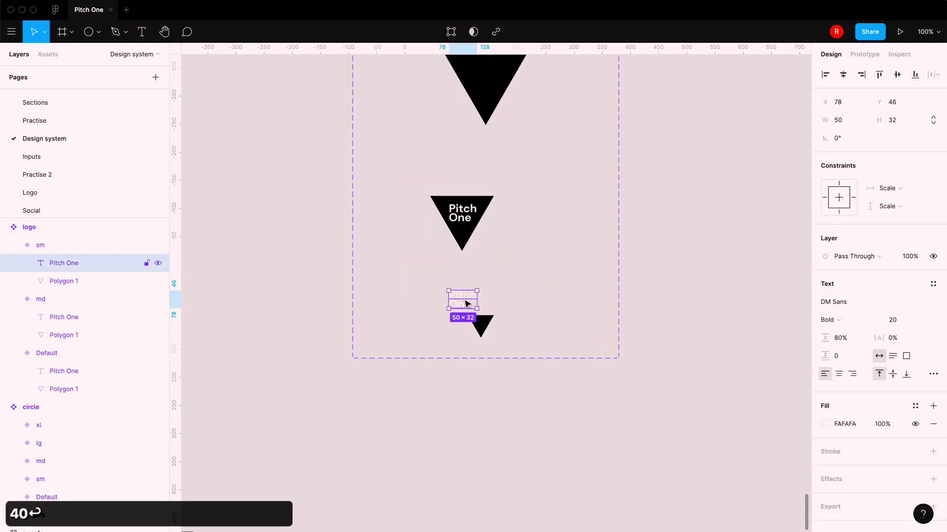
left_click(922, 321)
left_click(908, 410)
key("=")
left_click_drag(439, 310, 474, 371)
left_click(411, 462)
Set the height of the sm variant's triangle to 48
double_click(471, 377)
left_click(905, 120)
type("48")
left_click(469, 456)
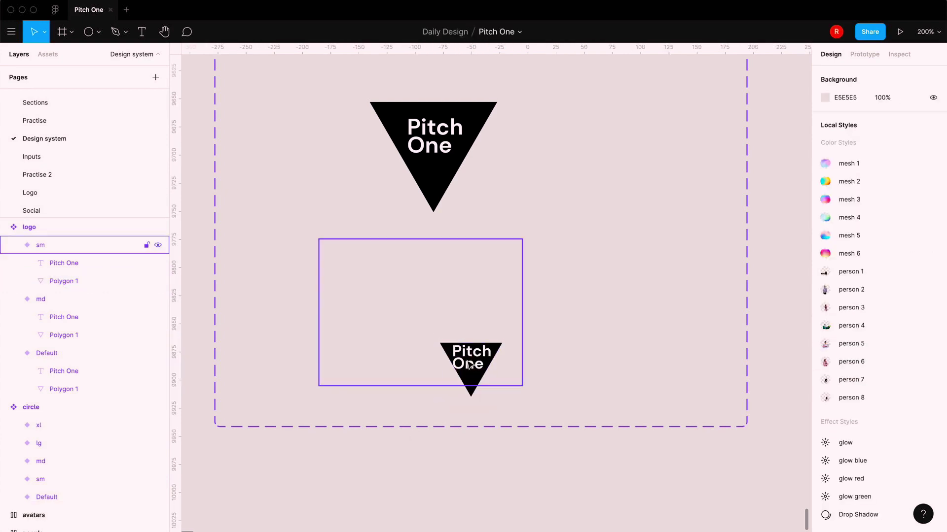
Set the sm variant's text size to 16 and nudge it slightly up and left on the triangle
double_click(470, 364)
key("Up")
left_click(895, 320)
type("16")
key("Return")
key("Left")
left_click(447, 486)
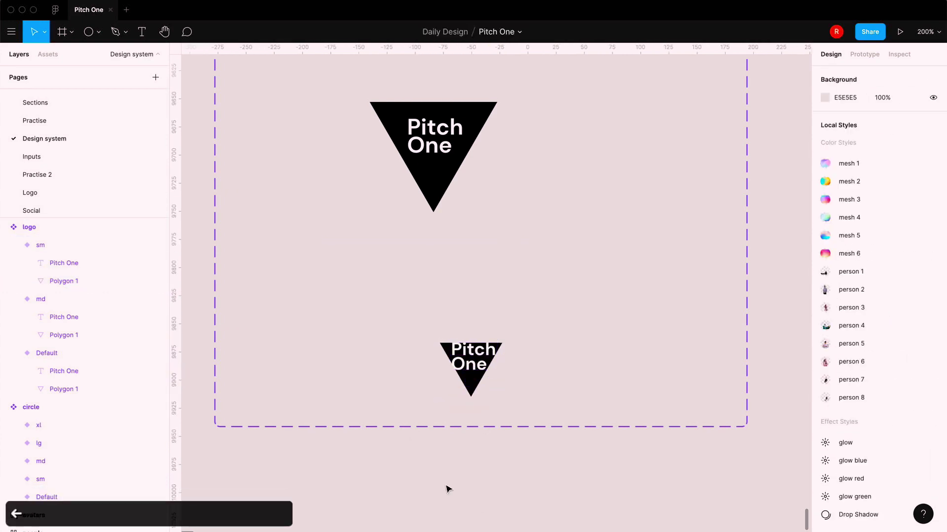
Fit the sm and md variant frames to their contents and move sm under md at X 147, Y 706
left_click(487, 358)
left_click(933, 102)
left_click(458, 141)
left_click(933, 102)
key("minus")
key("minus")
left_click_drag(481, 308, 471, 299)
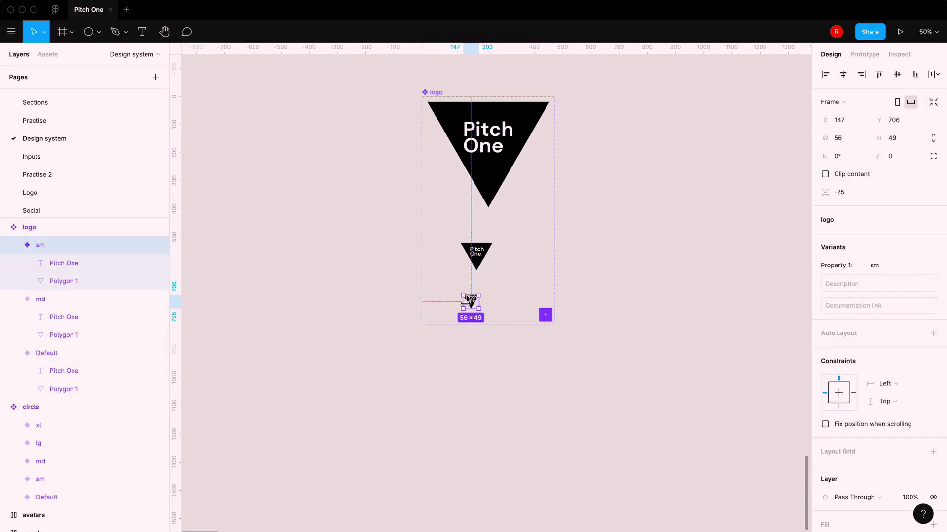
Place a logo instance in section 1 on the Sections page, using the md variant, in the upper middle of the ring
key("Escape")
left_click(35, 102)
left_click(47, 54)
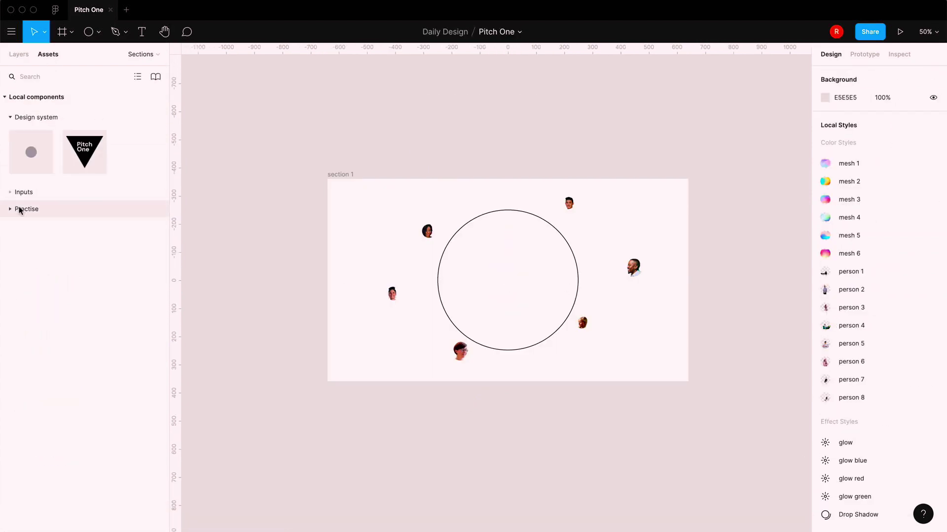
left_click_drag(86, 160, 509, 302)
left_click(858, 219)
left_click(858, 247)
left_click_drag(468, 251, 508, 259)
left_click(495, 425)
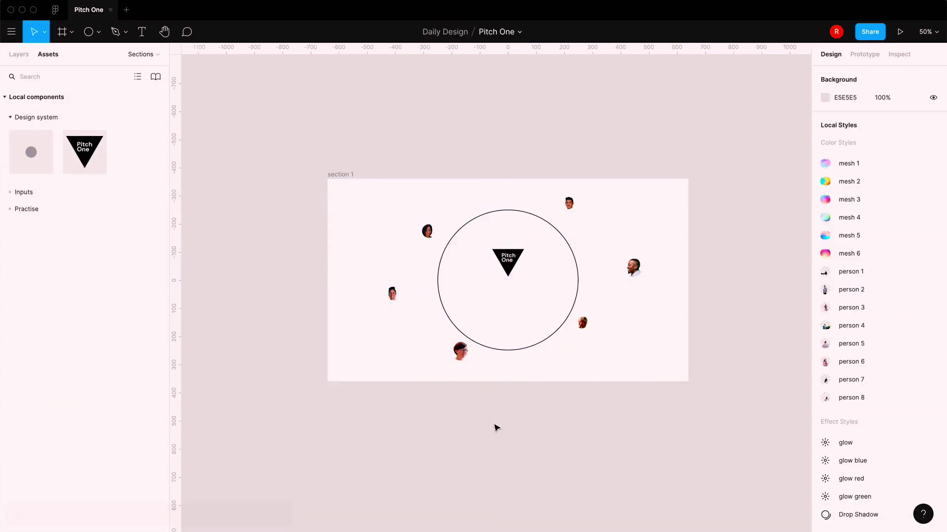
Try the lg size on the upper-right avatar and move it to X 818, Y 90
key("plus")
scroll(495, 425, "right", 1)
left_click(553, 395)
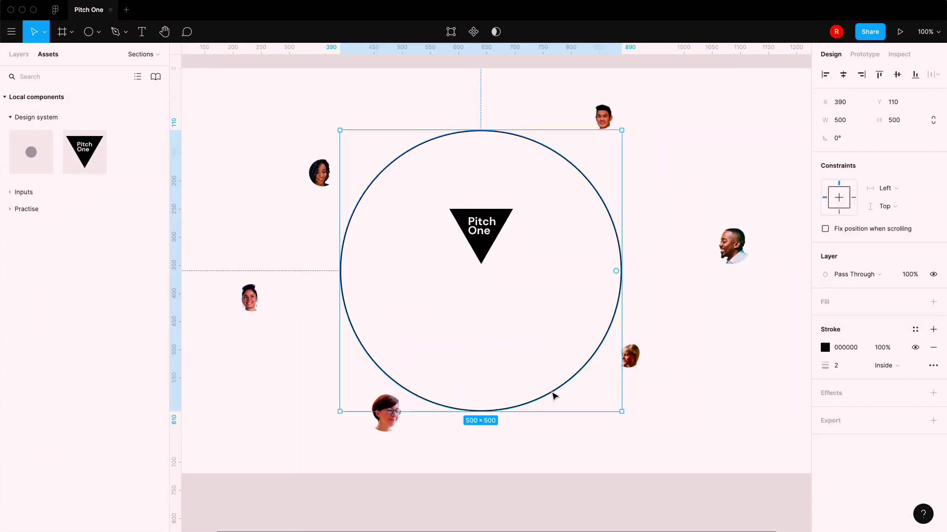
left_click(575, 455)
left_click(604, 118)
left_click(875, 219)
left_click(874, 255)
left_click(875, 220)
left_click(876, 203)
left_click_drag(615, 128, 605, 145)
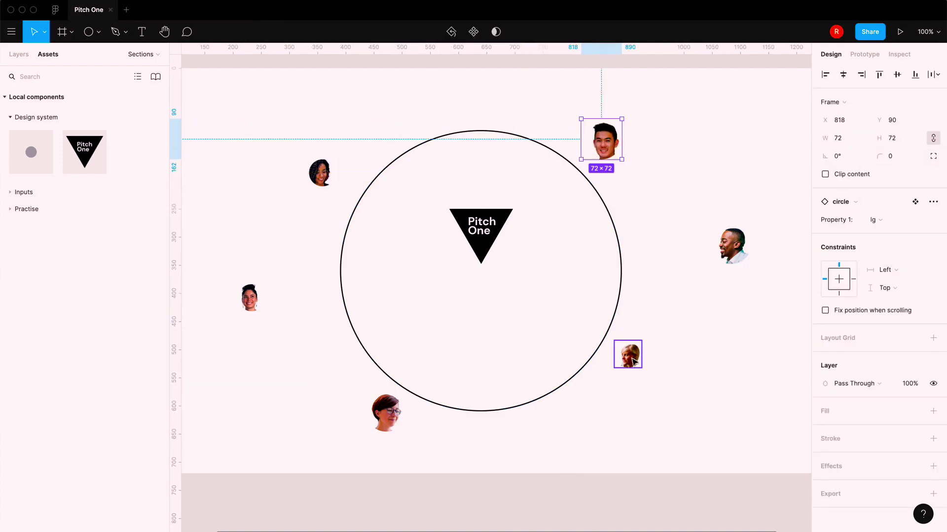
Undo the latest avatar changes
key("super+z")
key("super+z")
key("super+z")
key("super+z")
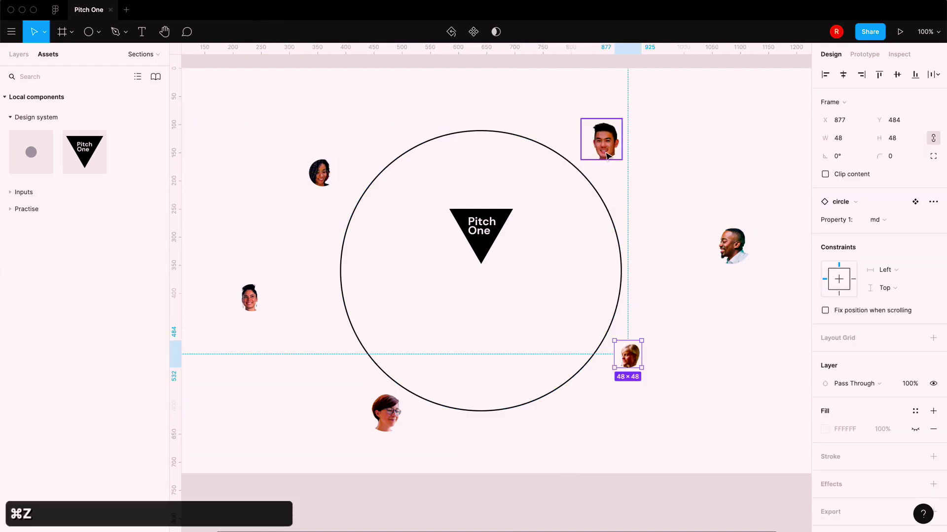
Arrange the six avatars along the ring's outline, with the glasses portrait at the left and the far-left portrait moved to the bottom
left_click_drag(732, 244, 625, 247)
left_click_drag(634, 358, 578, 377)
left_click_drag(327, 178, 378, 181)
left_click_drag(252, 300, 451, 320)
key("super+z")
left_click_drag(395, 389, 353, 326)
left_click_drag(449, 319, 430, 400)
left_click_drag(365, 327, 359, 299)
left_click_drag(596, 135, 569, 157)
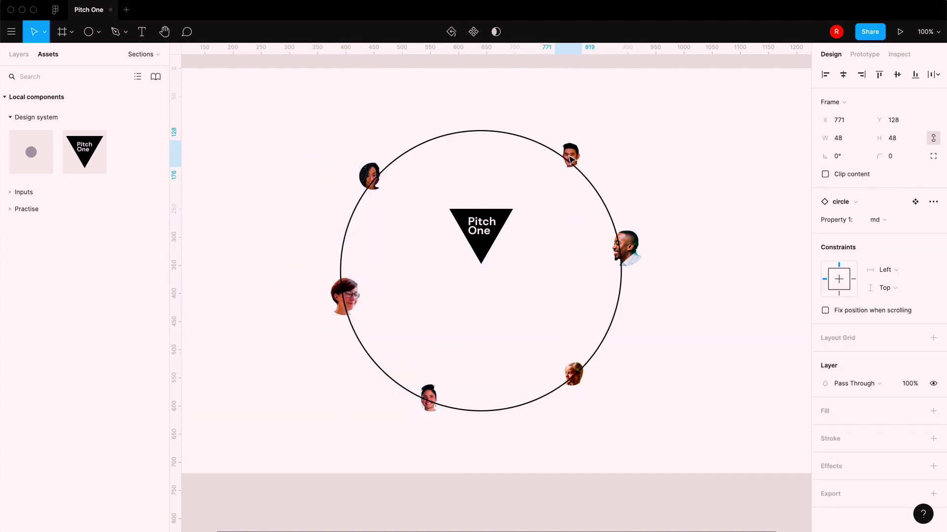
left_click(644, 255)
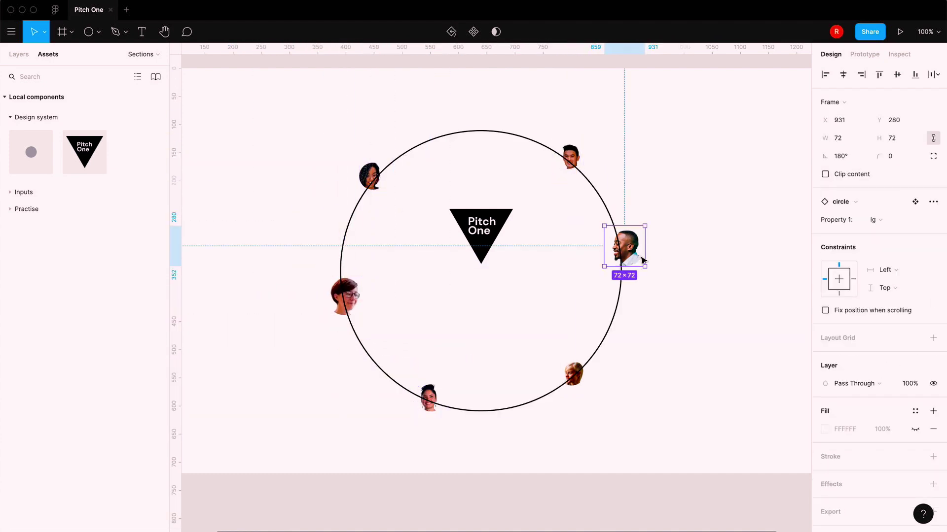
left_click(570, 376)
left_click(703, 494)
Draw a wide rectangle above the section 1 frame and fill it with a pink and lavender mesh gradient
key("minus")
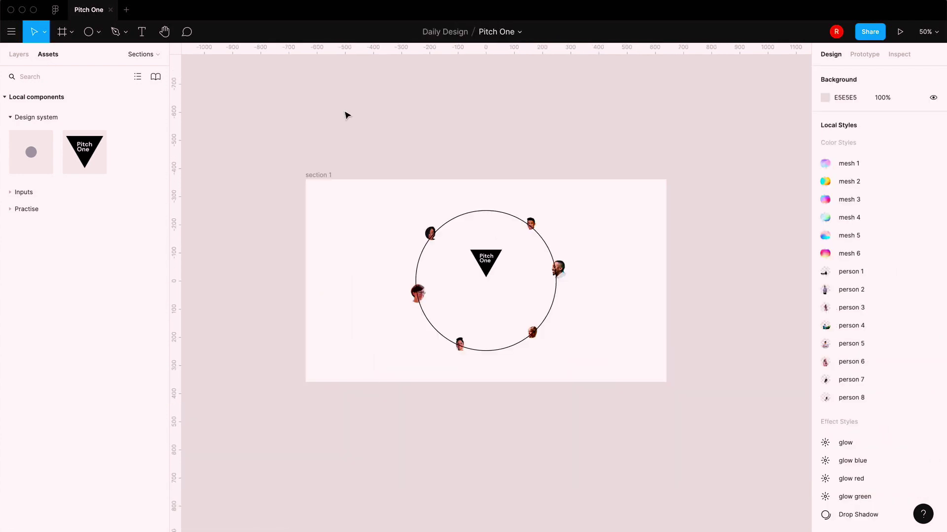
scroll(364, 226, "up", 3)
scroll(364, 226, "down", 2)
key("f")
left_click(99, 31)
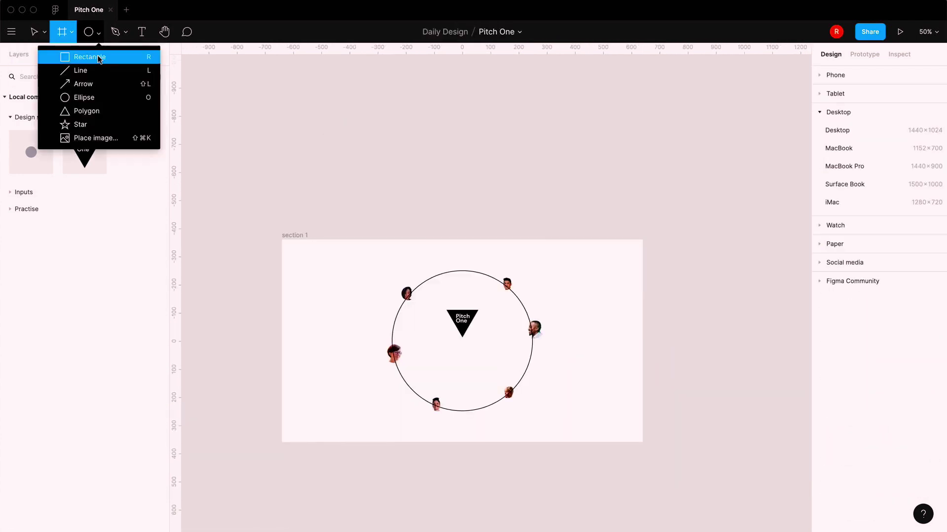
left_click(99, 58)
mouse_move(282, 74)
left_mouse_down()
mouse_move(288, 102)
mouse_move(578, 219)
left_mouse_up()
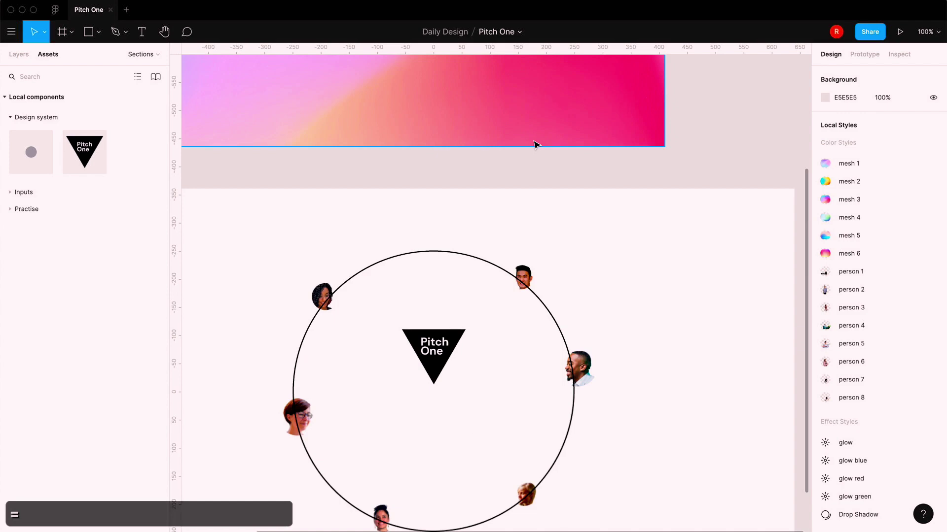
Add a solid purple fill sampled from the mesh rectangle to the right-hand avatar, placed beneath its person image
left_click(932, 311)
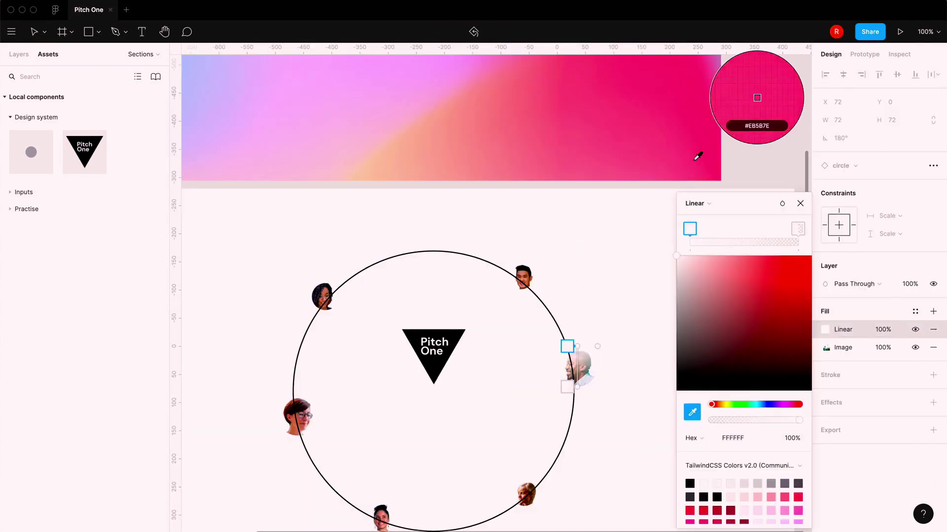
left_click(698, 154)
scroll(648, 117, "up", 3)
left_click(692, 412)
left_click(658, 107)
left_click(697, 204)
left_click(696, 192)
left_click(800, 204)
scroll(591, 296, "down", 2)
left_click_drag(825, 330, 827, 356)
Send the 500 × 500 outlined ring to the back, behind the avatars
left_click(533, 373)
right_click(533, 372)
left_click(566, 300)
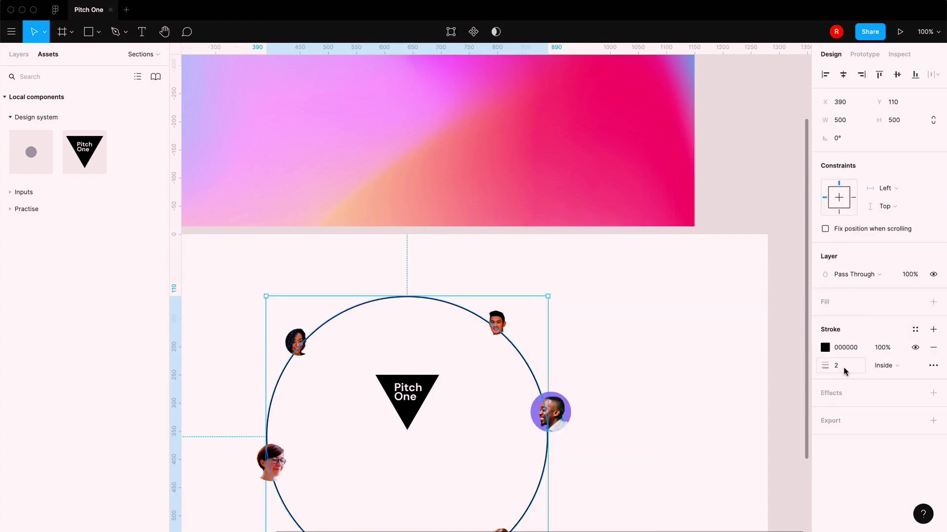
Make the ring's stroke dashed with a dash value of 4
left_click(933, 365)
left_click(705, 452)
type("4")
key("Return")
left_click(701, 452)
type("4")
key("Return")
left_click(800, 367)
Move the Pitch One logo slightly down inside the ring
scroll(641, 395, "down", 3)
left_click_drag(436, 293, 435, 308)
left_click(525, 219)
Add a solid magenta fill sampled from the mesh rectangle to the upper-right avatar, placed beneath its person image
key("minus")
scroll(592, 381, "down", 2)
double_click(478, 354)
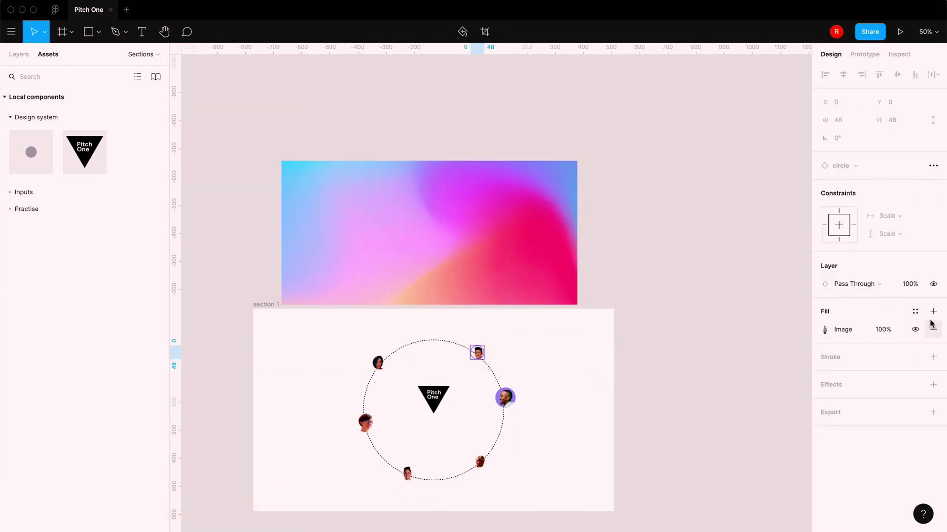
left_click(933, 311)
left_click(824, 329)
left_click(693, 412)
left_click(488, 198)
left_click(696, 204)
left_click(707, 191)
left_click(800, 203)
left_click_drag(816, 347, 816, 327)
Add a solid lavender fill sampled from the mesh rectangle to the upper-left avatar, placed beneath its person image
left_click(378, 363)
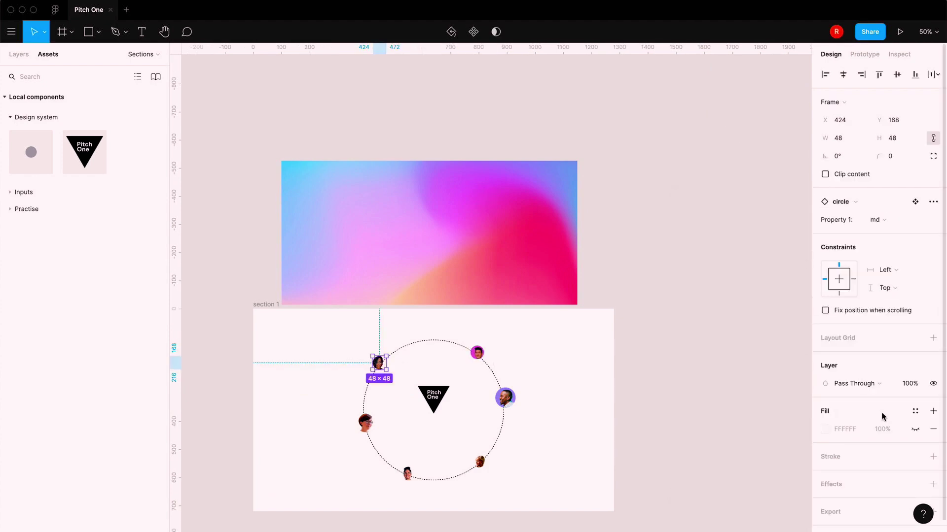
double_click(378, 364)
left_click(933, 312)
left_click(825, 329)
left_click(702, 204)
left_click(707, 190)
left_click(692, 412)
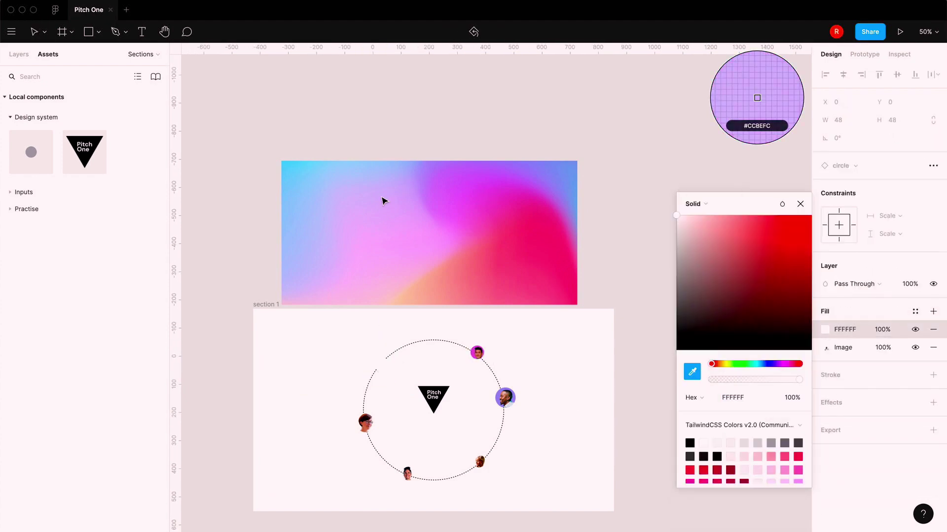
left_click(382, 200)
left_click(800, 203)
left_click_drag(816, 347, 818, 324)
Add a solid light blue-purple fill sampled from the mesh rectangle behind the glasses portrait's image
double_click(365, 423)
left_click(933, 312)
left_click(825, 329)
left_click(696, 203)
left_click(707, 190)
left_click(693, 372)
left_click(316, 249)
left_click(800, 203)
Add a solid peach fill sampled from the mesh rectangle behind the bottom avatar's person image
double_click(407, 474)
left_click(933, 311)
left_click(825, 329)
left_click(702, 205)
left_click(706, 191)
left_click(692, 373)
left_click(414, 294)
left_click(799, 204)
Add a solid pink-red fill sampled from the mesh rectangle behind the lower-right avatar's person image
double_click(479, 462)
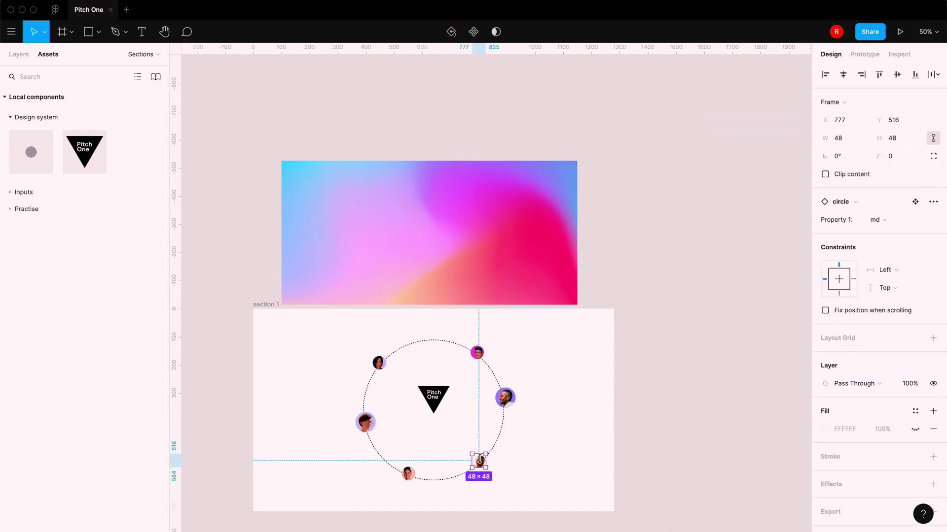
left_click(932, 311)
left_click(825, 329)
left_click(696, 203)
left_click(707, 190)
left_click(509, 278)
key("Escape")
Thicken the dashed ring's stroke to 8
key("ctrl+equal")
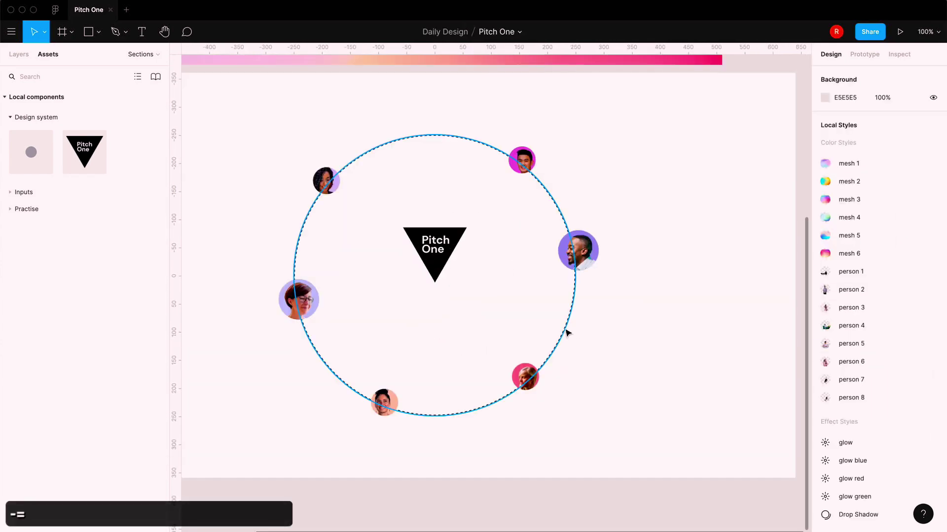
left_click(568, 334)
left_click(840, 365)
key("shift+Up")
key("shift+Up")
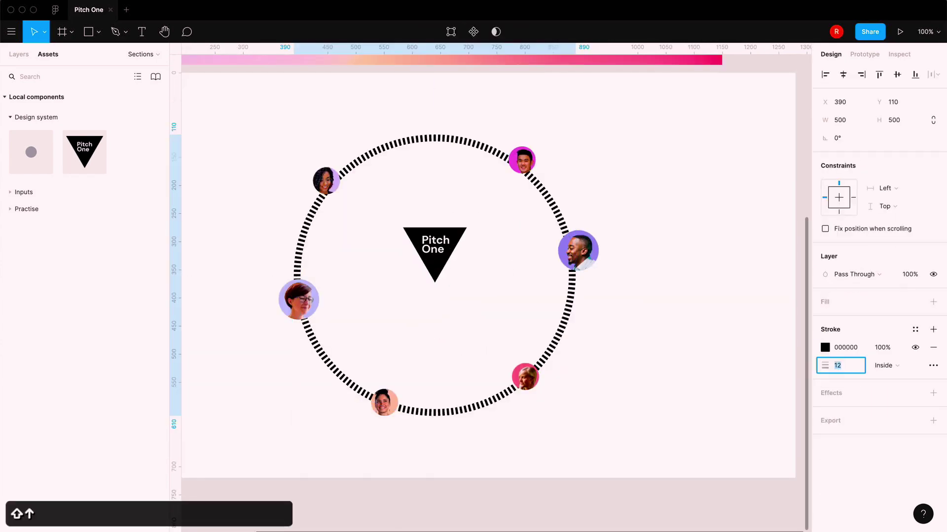
key("shift+Down")
key("Down")
key("Down")
key("Down")
key("Down")
left_click(528, 463)
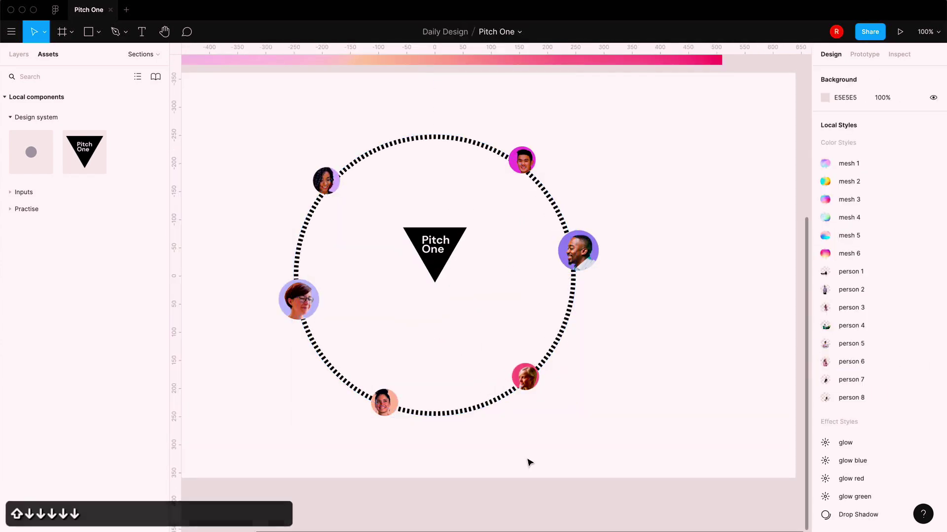
Switch the bottom peach avatar to the lg variant and the right-hand purple avatar to xl
key("minus")
key("equal")
left_click(381, 410)
left_click(876, 220)
left_click(887, 233)
left_click(525, 378)
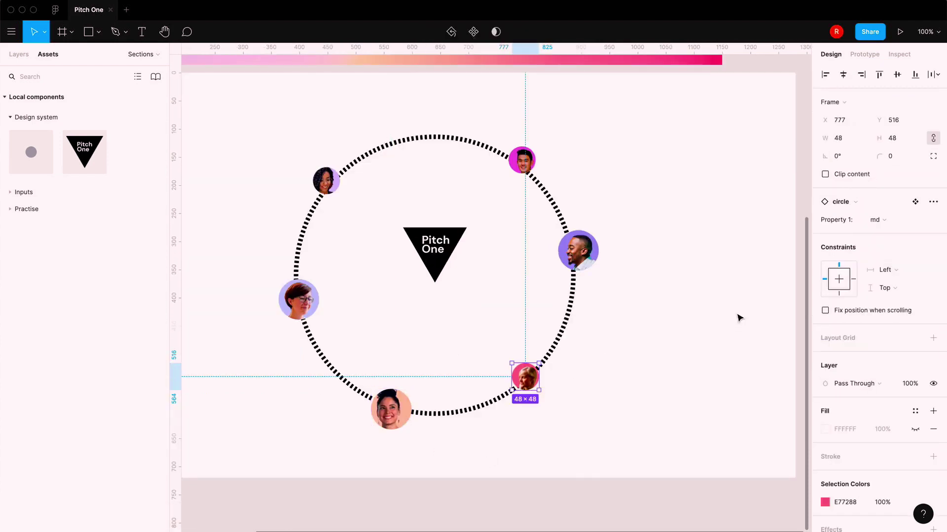
left_click(577, 251)
left_click(876, 220)
left_click(886, 234)
Delete the glasses avatar and rearrange the ring, with the peach avatar at the left, the pink one at the bottom and the purple one lower
left_click(299, 301)
key("BackSpace")
left_click_drag(391, 410, 302, 331)
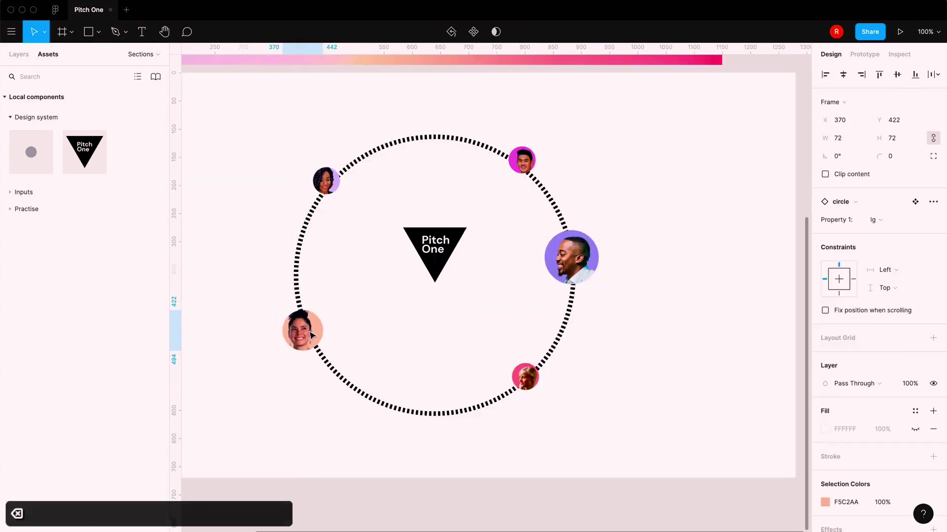
left_click_drag(525, 377, 453, 412)
left_click_drag(572, 257, 576, 284)
Switch the left-hand peach avatar to the xl variant and recentre it on the ring's outline
left_click(303, 330)
left_click(876, 220)
left_click(886, 233)
left_click_drag(310, 339, 306, 319)
left_click(289, 423)
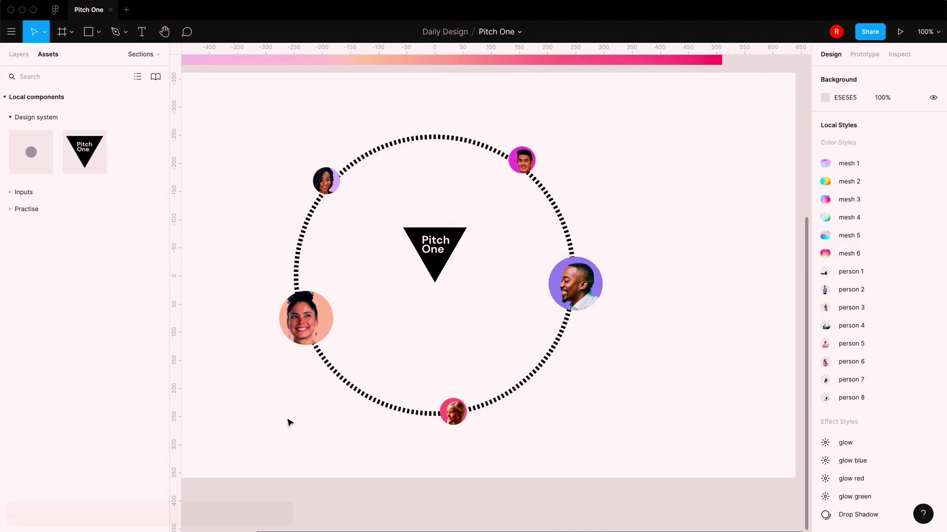
left_click(305, 327, "super")
left_click(306, 443)
Switch the bottom pink avatar to the lg variant and recentre it on the ring's outline
left_click(453, 411)
left_click(876, 220)
left_click(887, 233)
left_click_drag(465, 419, 464, 413)
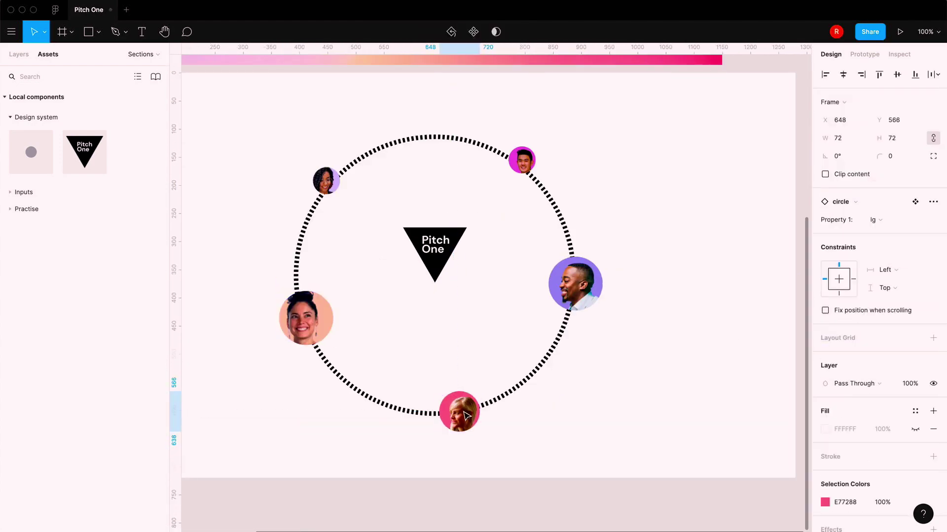
Switch the upper-right magenta and upper-left lavender avatars to the lg variant
left_click(522, 174)
left_click(875, 220)
left_click(886, 233)
left_click(464, 202)
left_click(327, 182)
left_click(876, 220)
left_click(886, 234)
left_click(467, 351)
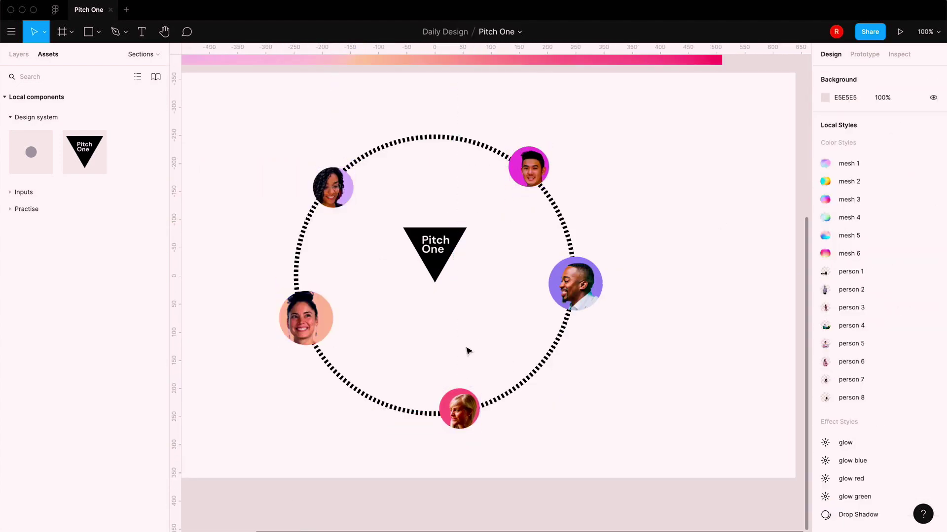
Put the pink avatar on the ring's left side in place of the peach one and flip it horizontally
left_click(297, 328)
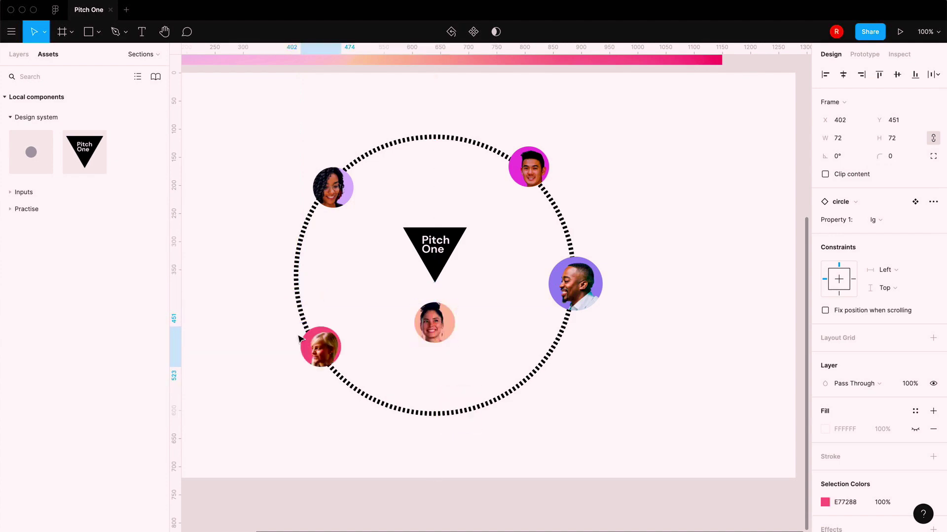
right_click(305, 329)
left_click(297, 331)
right_click(299, 330)
left_click(337, 508)
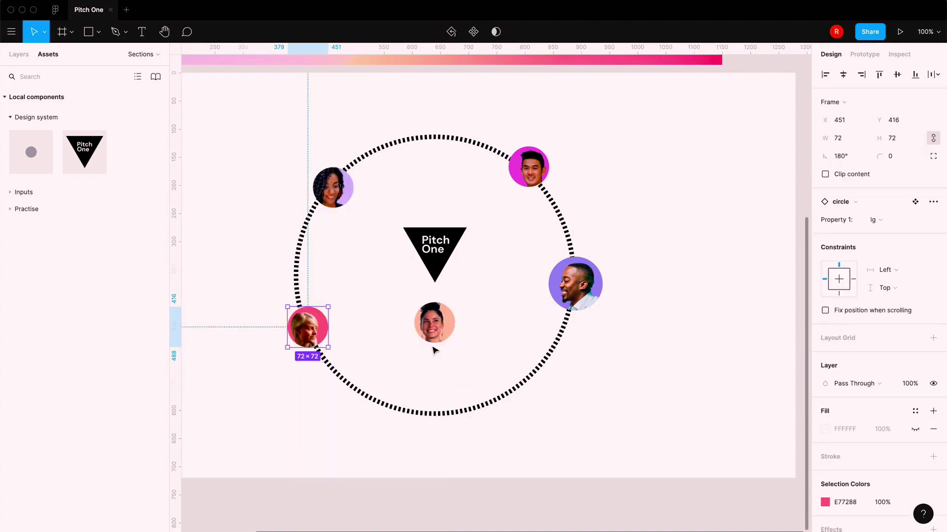
Place the peach avatar at the ring's bottom and switch the left-hand pink avatar to xl, repositioned on the outline
left_click_drag(434, 326, 458, 410)
left_click(309, 330)
left_click(876, 220)
left_click(887, 233)
left_click_drag(302, 334, 309, 317)
left_click(290, 416)
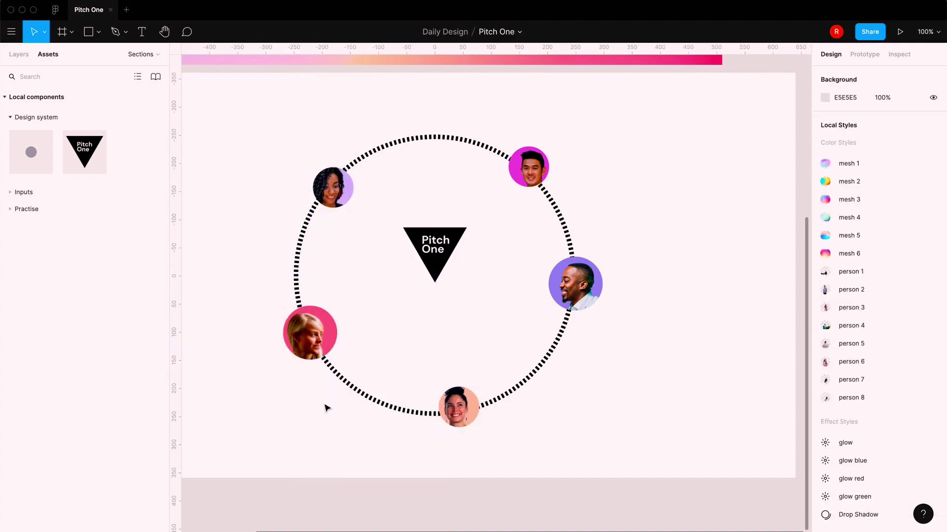
Convert the ring's stroke to an outlined shape and fill it with a cyan, purple and red mesh color style
left_click(535, 370)
right_click(548, 356)
left_click(581, 362)
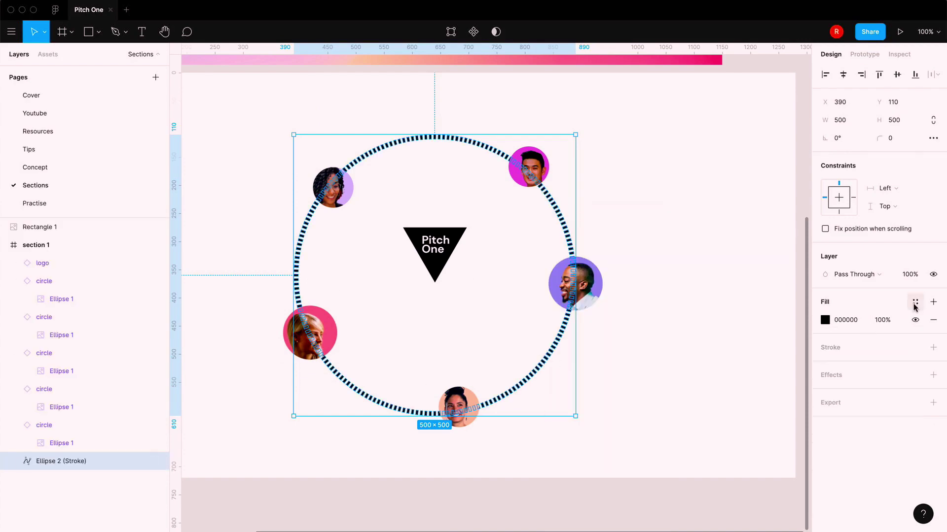
left_click(915, 302)
left_click(836, 372)
left_click(667, 426)
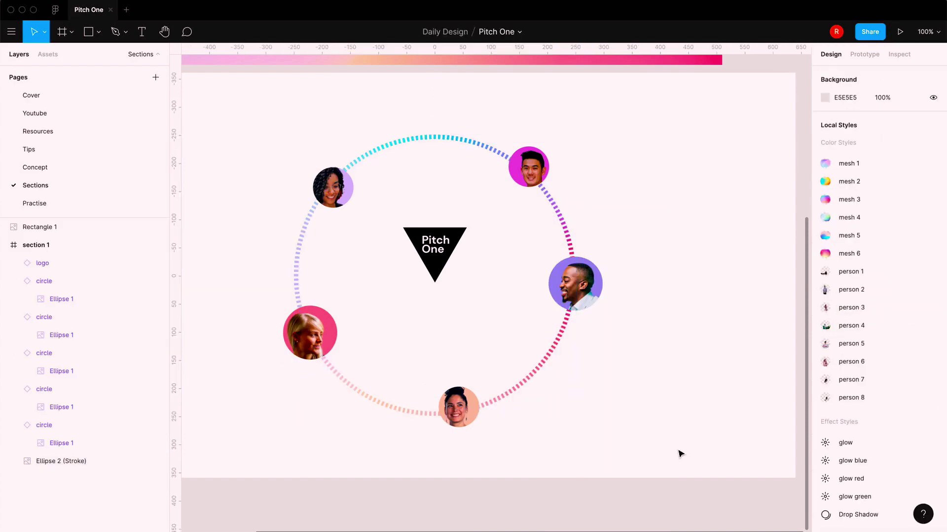
Adjust the positions of the upper-left, bottom and right-hand avatars along the ring to even out their spacing
scroll(564, 321, "down", 2)
key("minus")
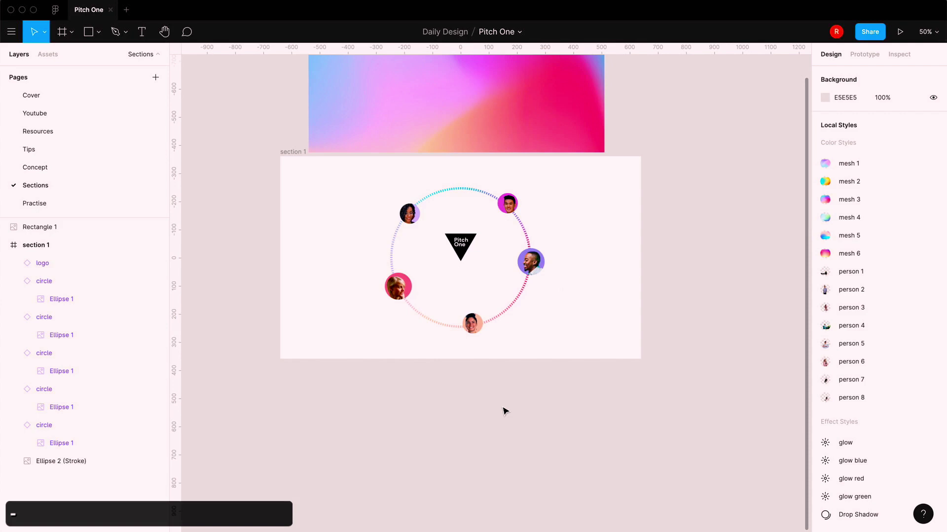
left_click(408, 208)
left_click(476, 321)
left_click(531, 267)
Raise the logo and add the two-line text "Not just about the deck. Join a growing community" beneath it
key("shift+0")
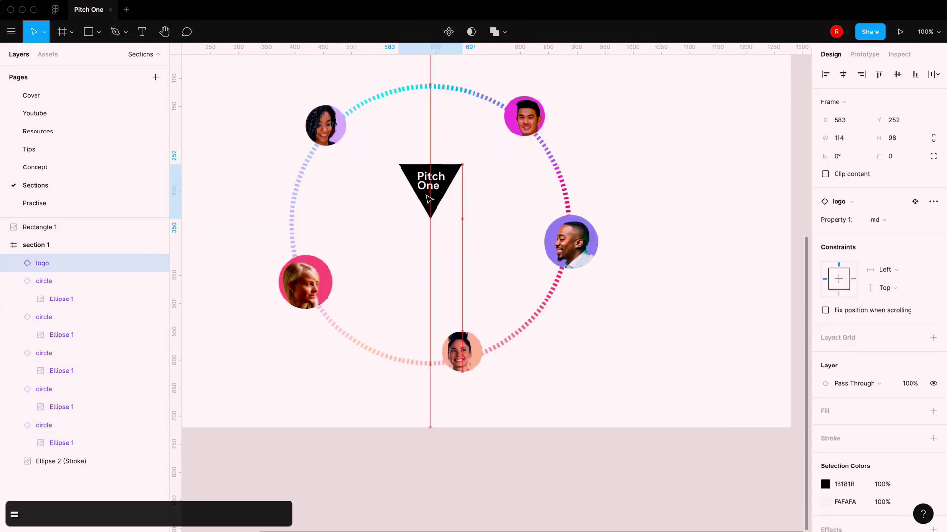
left_click(142, 32)
left_click(386, 242)
type("Join a growing community")
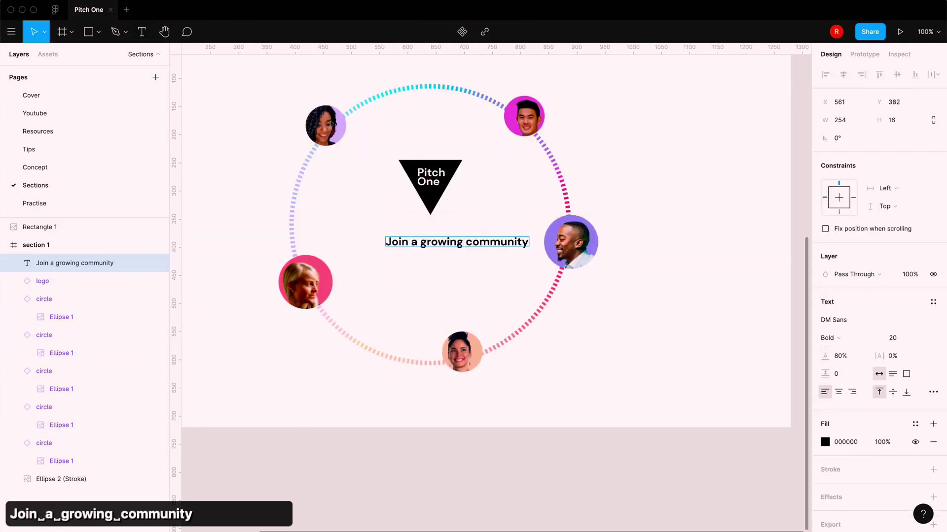
key("Escape")
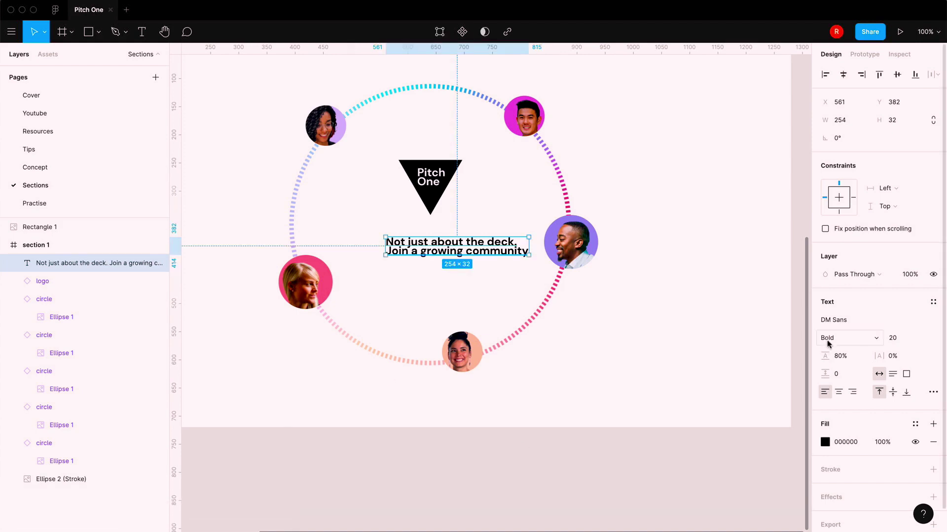
Set the text's font size to 24 and its line height to 115%
left_click(921, 339)
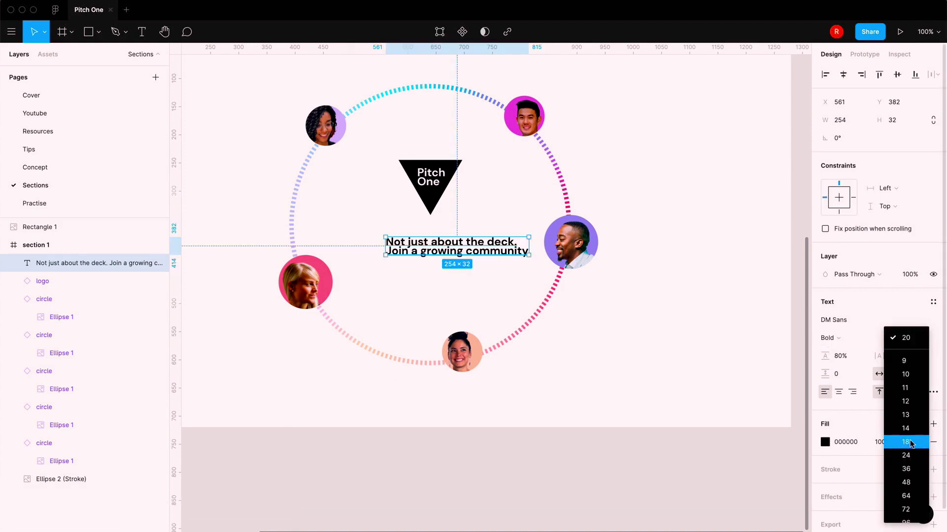
left_click(910, 469)
left_click_drag(552, 254, 475, 236)
left_click(921, 339)
left_click(911, 324)
left_click(841, 356)
type("115")
key("Return")
Center-align the two-line text beneath the logo and set its fill to 18181B
left_click_drag(402, 236, 443, 243)
left_click(838, 392)
left_click(825, 442)
left_click(719, 495)
Move the logo and the text beneath it up, keeping both horizontally centered in the ring
left_click_drag(431, 189, 430, 179)
left_click_drag(431, 246, 431, 240)
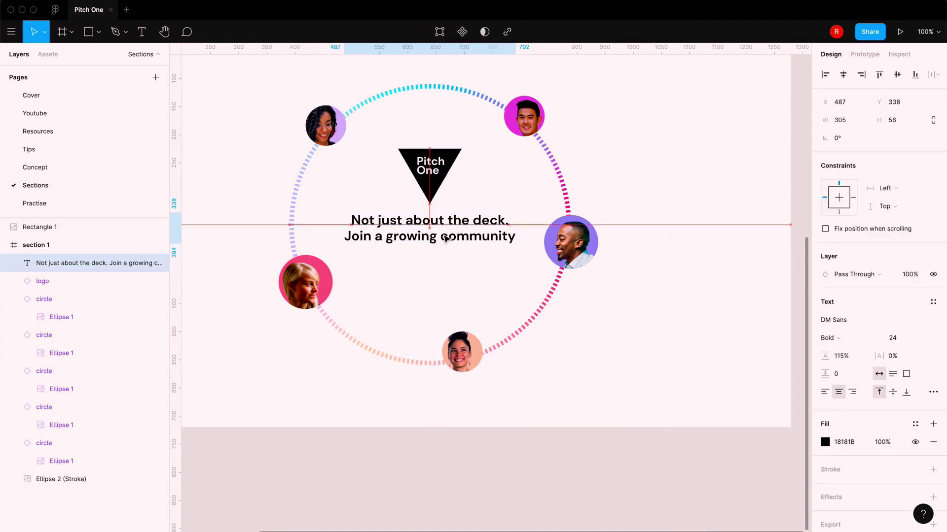
left_click(451, 291)
Move the section 1 frame down to leave a gap beneath the mesh rectangle
scroll(433, 205, "down", 1)
left_click(433, 205)
left_click(473, 419)
key("minus")
key("equal")
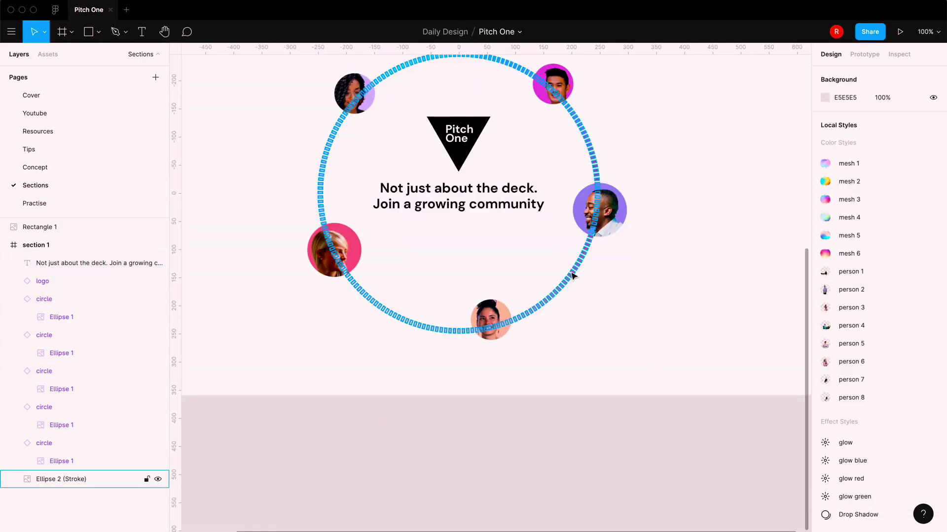
key("minus")
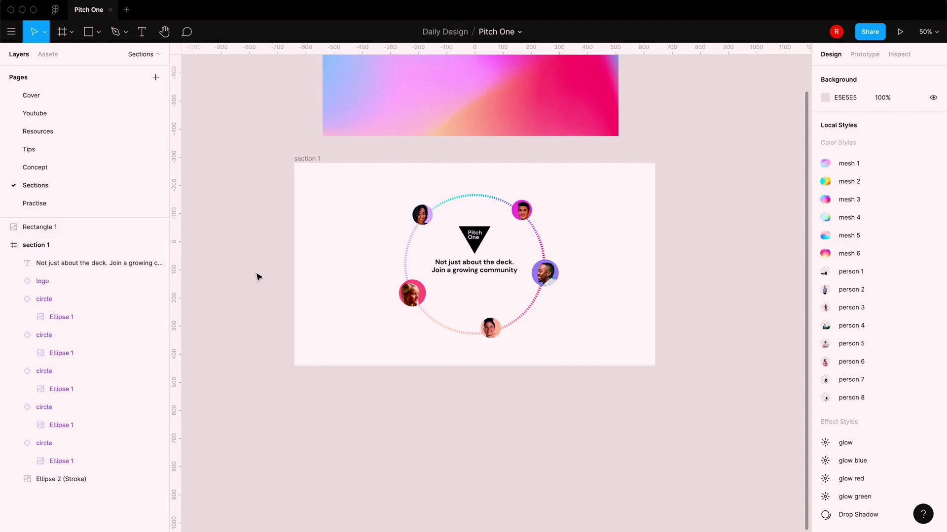
Open the Design system page and add the text "button" below the logo component set
scroll(256, 273, "up", 1)
key("=")
key("-")
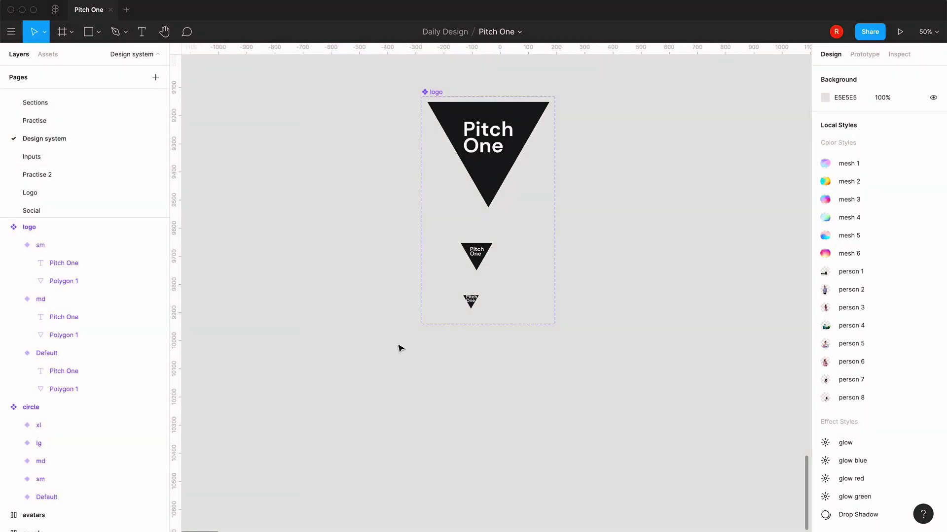
key("t")
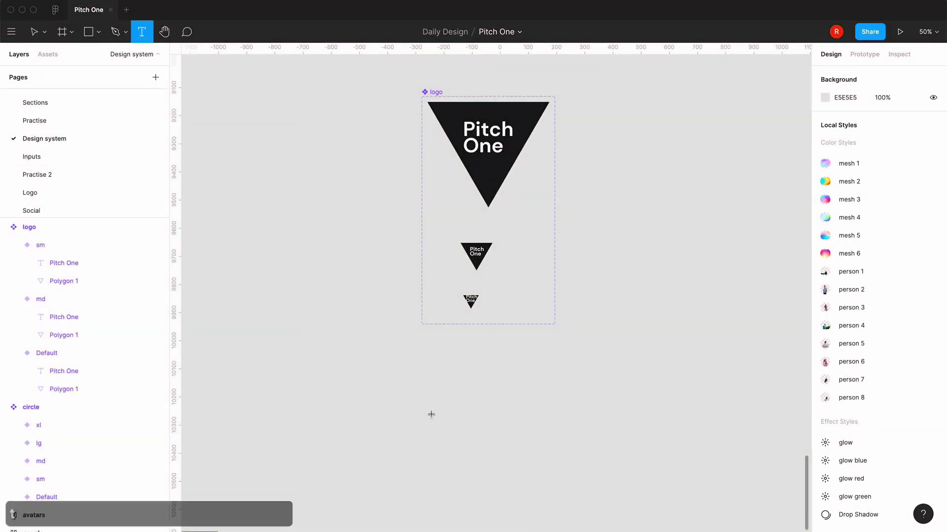
left_click(438, 391)
type("bu")
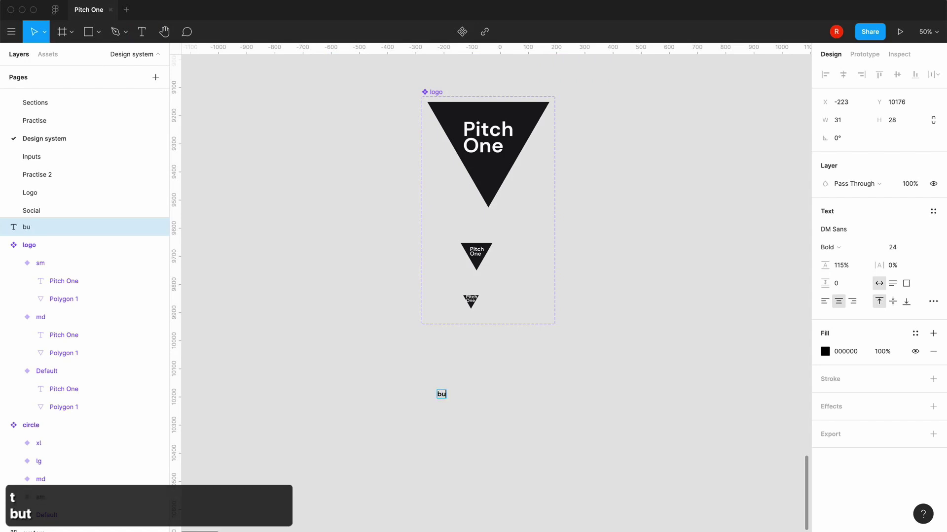
type("tton")
Capitalize the first letter of the new text so it reads "Button"
key("Left")
key("Left")
key("Left")
key("Left")
key("Left")
key("BackSpace")
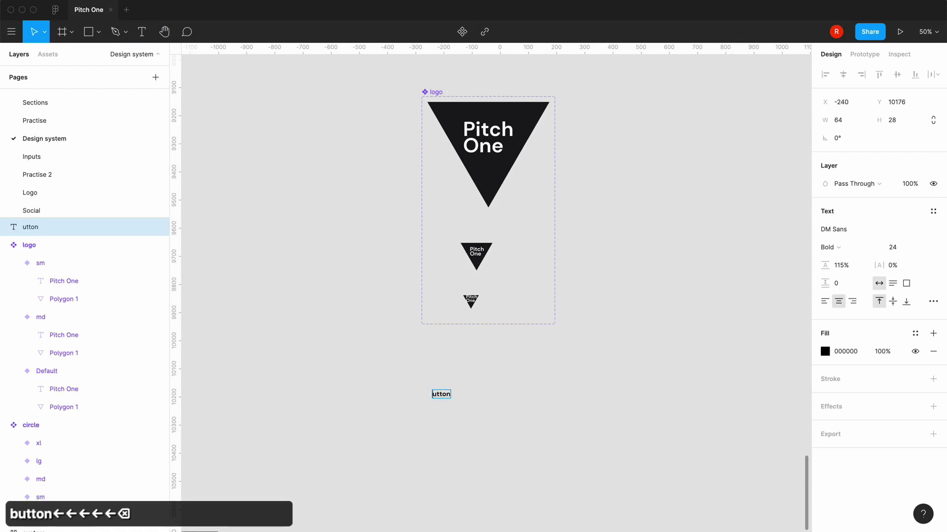
type("B")
key("Escape")
Move the "Button" text up and left, aligning its left edge with the logo component set above
key("=")
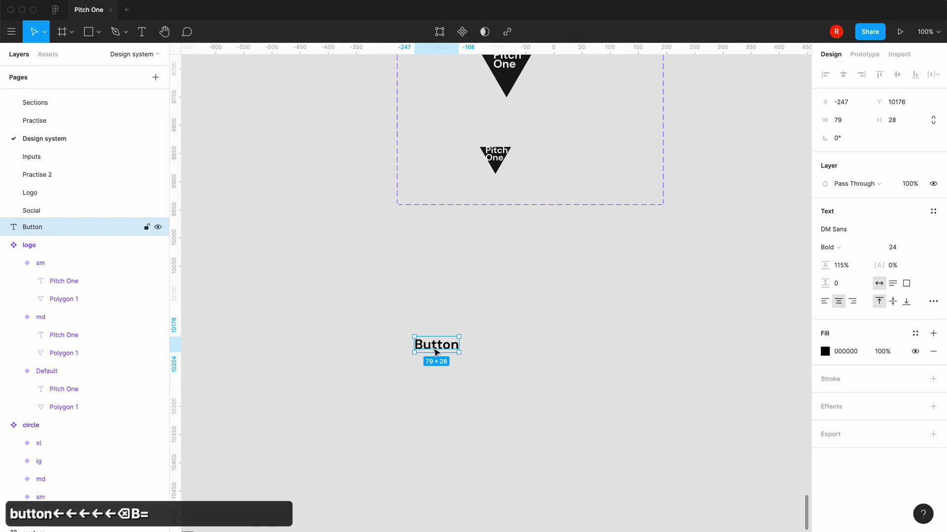
left_click_drag(434, 347, 419, 300)
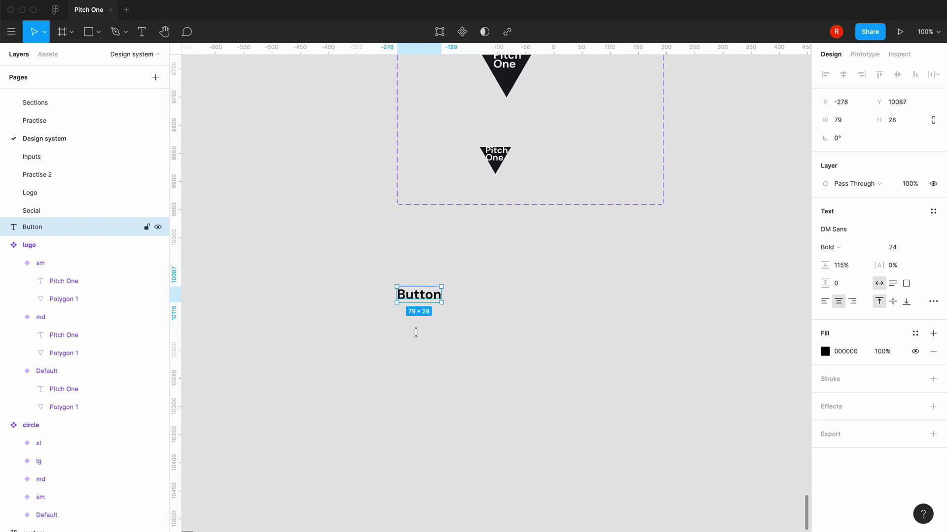
left_click(423, 348)
left_click(434, 298)
scroll(493, 390, "up", 3)
scroll(493, 389, "down", 2)
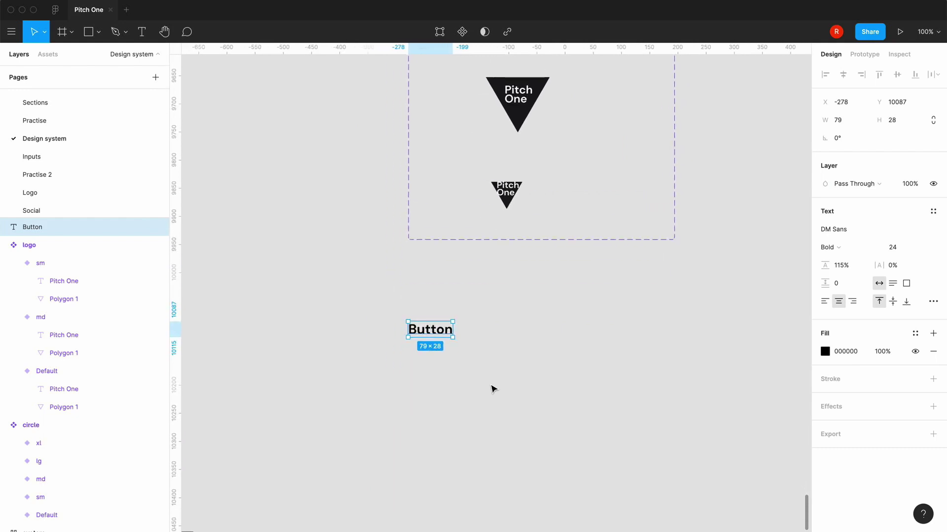
Wrap the "Button" text in an auto layout frame and fill the frame with the gray/900 color style
key("shift+a")
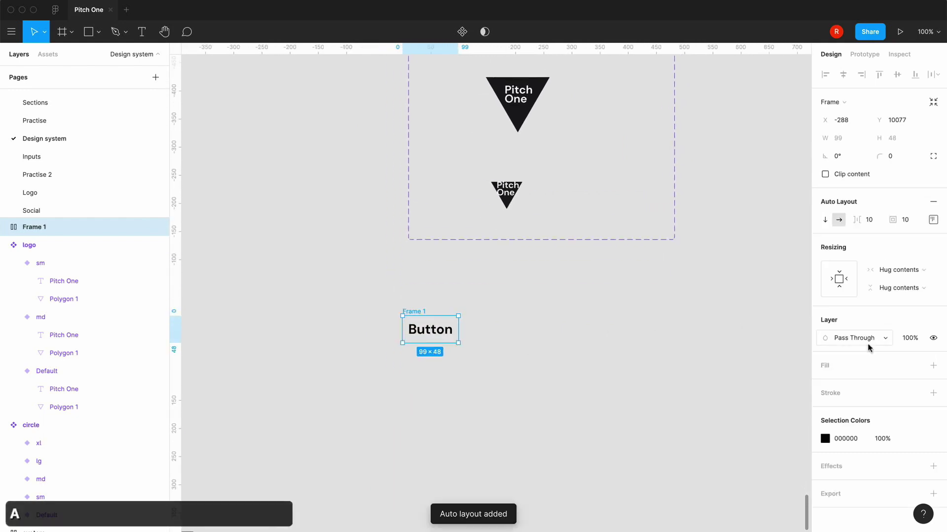
left_click(915, 366)
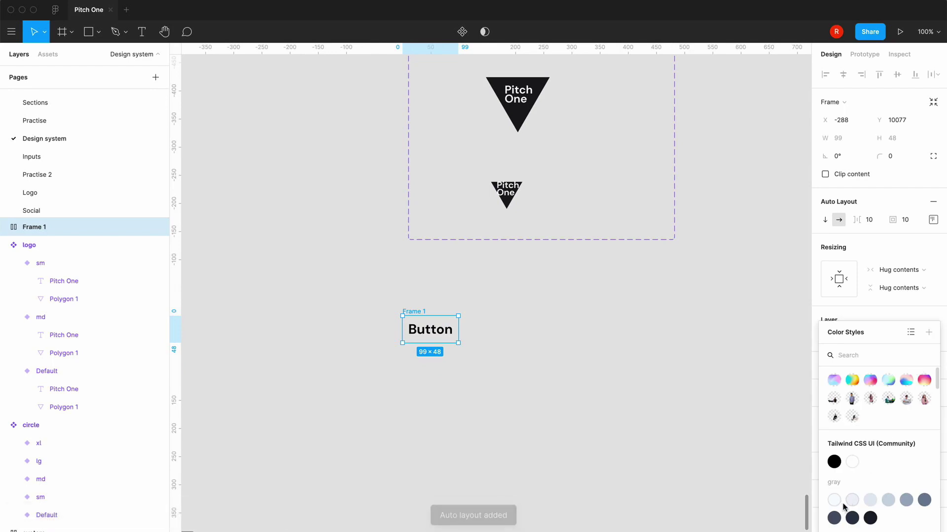
left_click(869, 518)
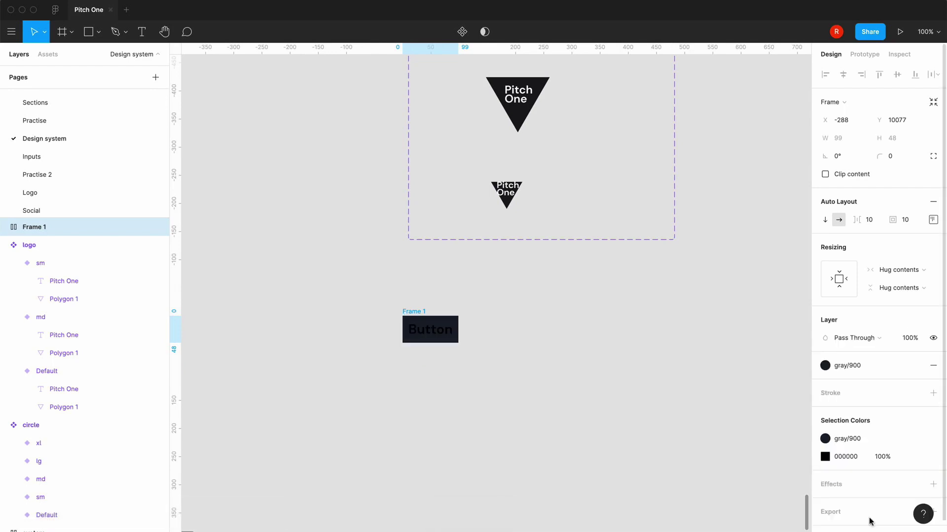
Set the fill of the "Button" text inside the frame to F4F4F5
double_click(439, 338)
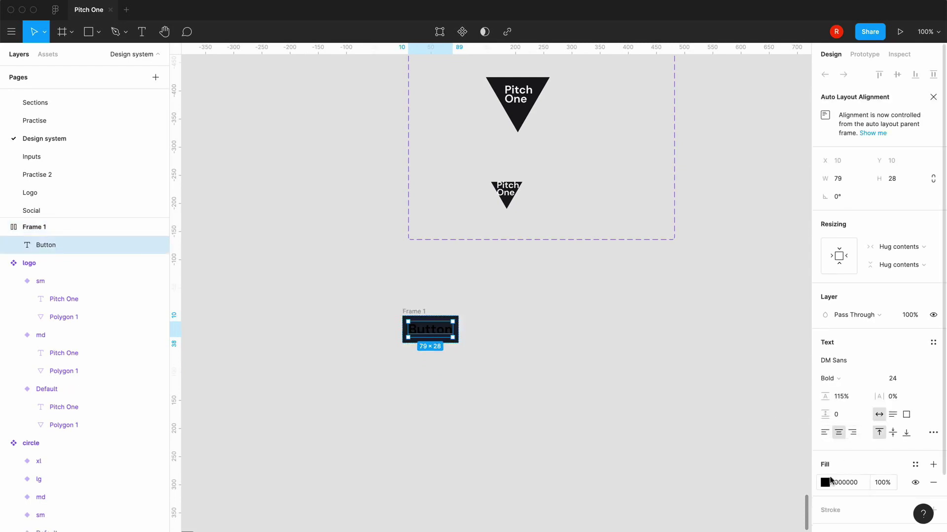
left_click(825, 483)
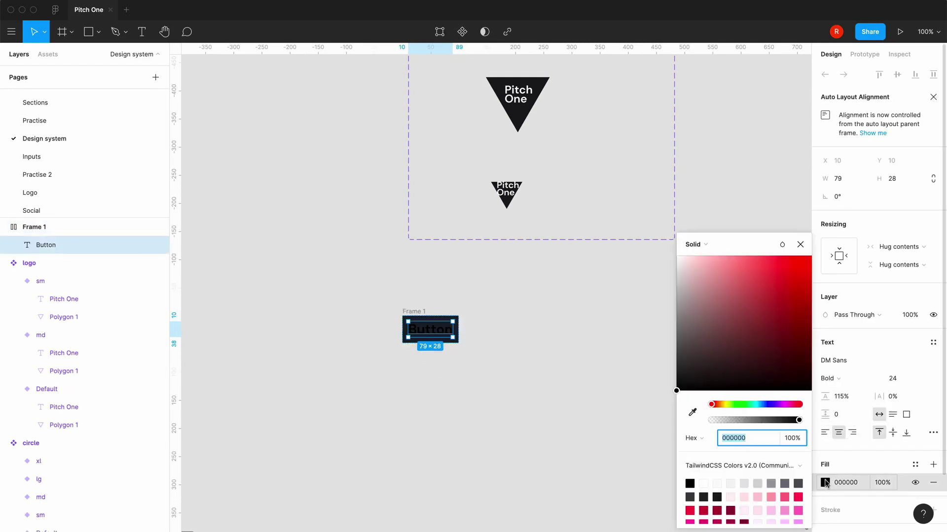
left_click(729, 482)
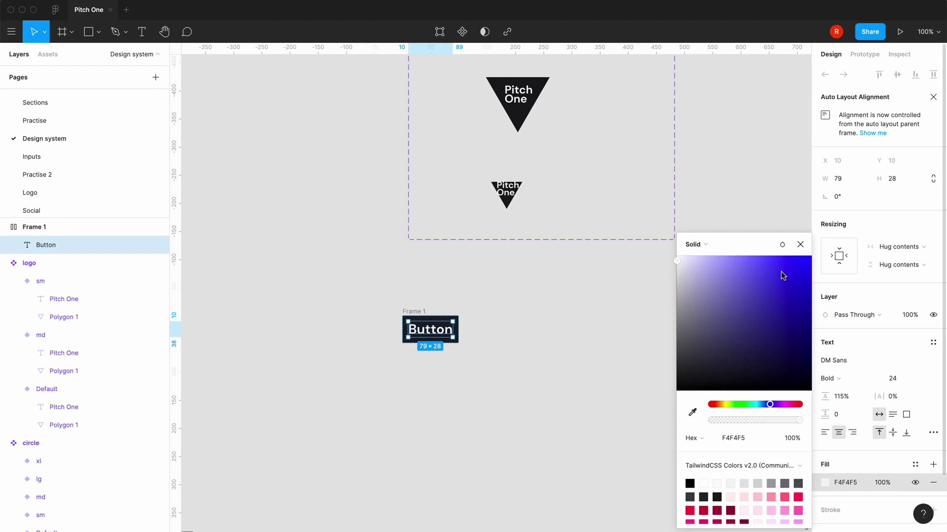
left_click(799, 244)
left_click(473, 324)
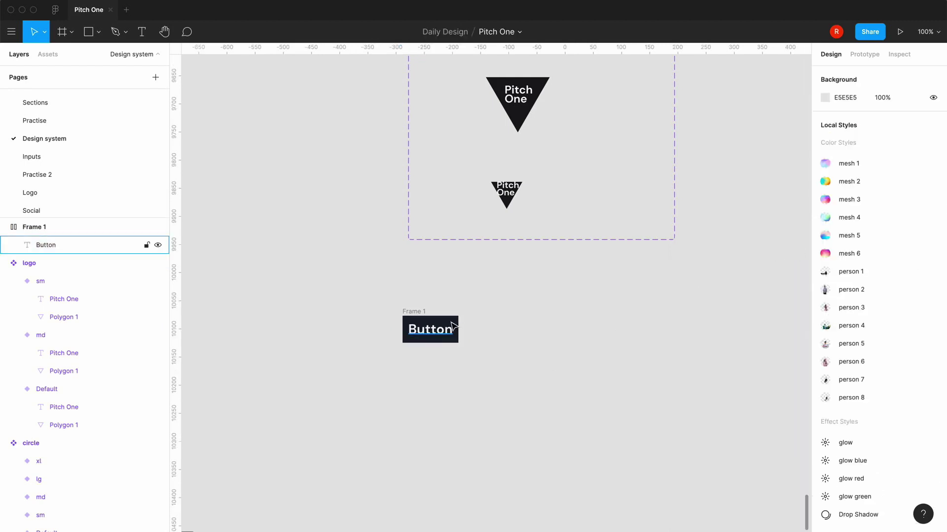
Set the button frame's corner radius to 8
left_click(451, 327)
left_click(423, 312)
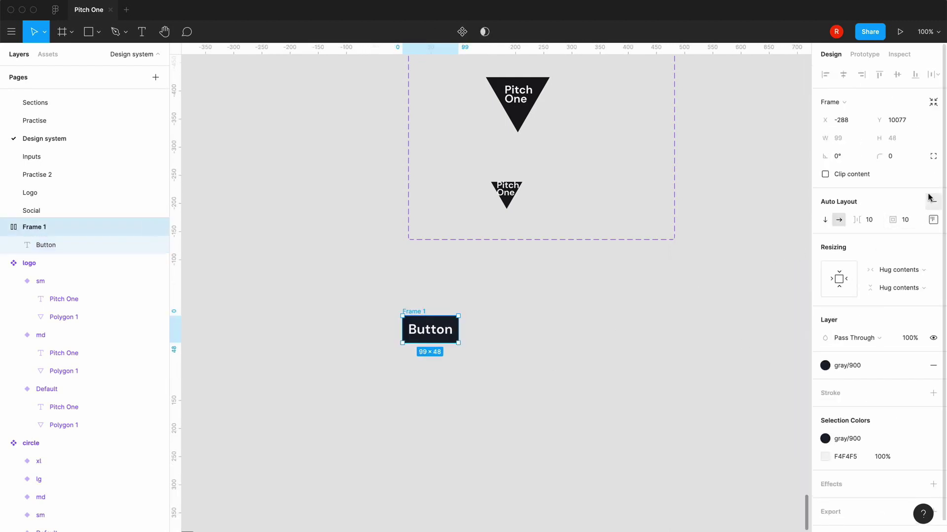
left_click(895, 156)
type("8")
key("Return")
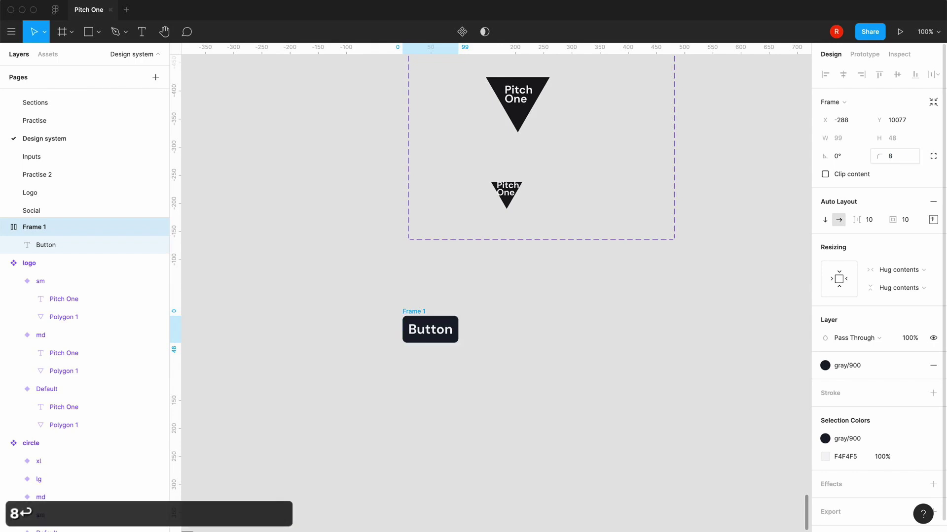
Set the button frame's auto layout padding to 16 on all four sides
left_click(933, 219)
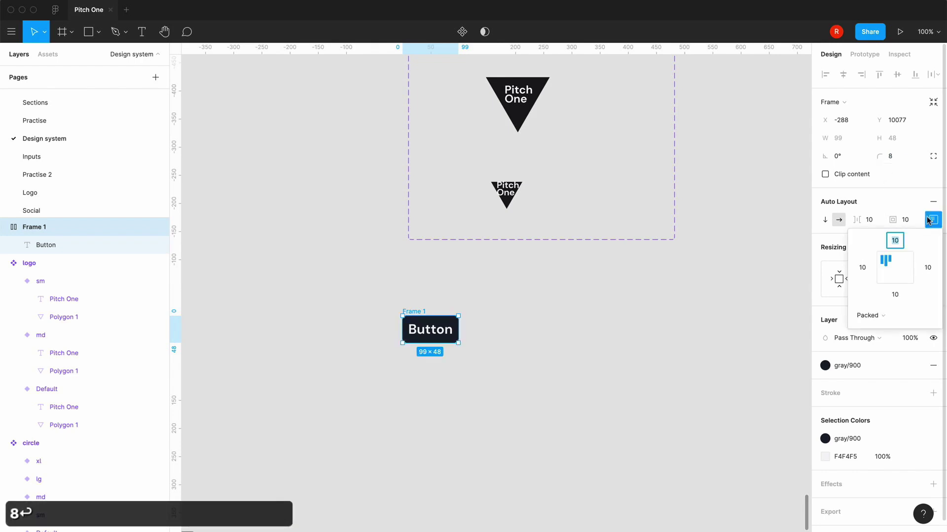
type("16")
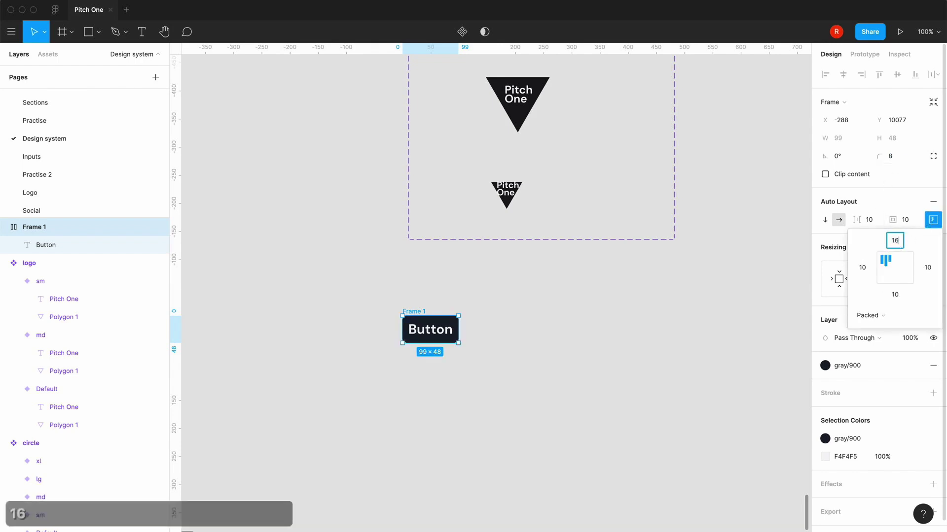
left_click(895, 294)
type("16")
left_click(861, 267)
type("16")
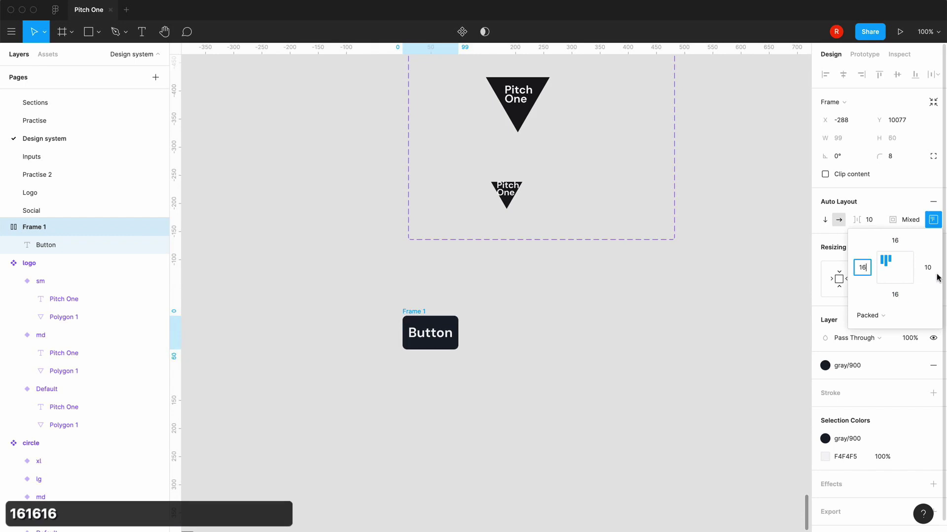
left_click(927, 267)
type("16")
Change the button frame's top and bottom padding to 8
left_click(898, 241)
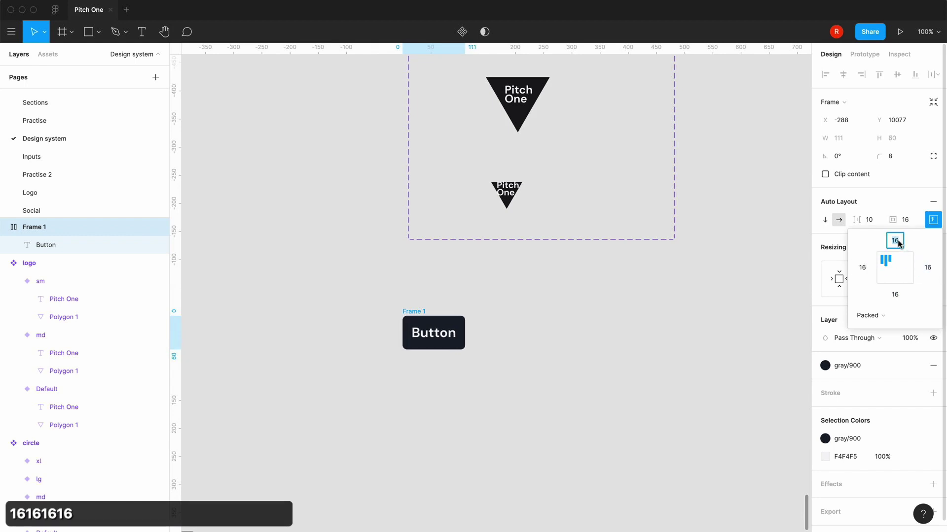
type("8")
left_click(895, 296)
type("8")
key("Return")
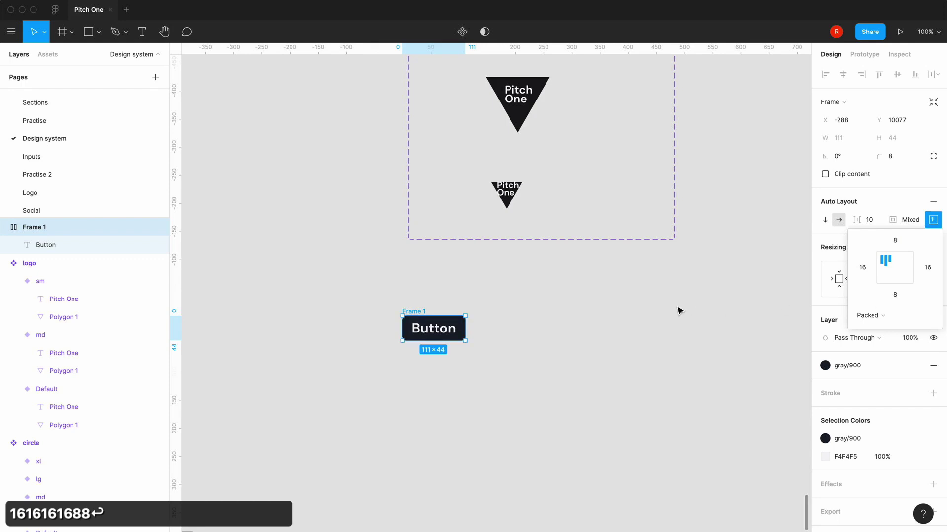
Set the font size of the "Button" text to 16
left_click(434, 329)
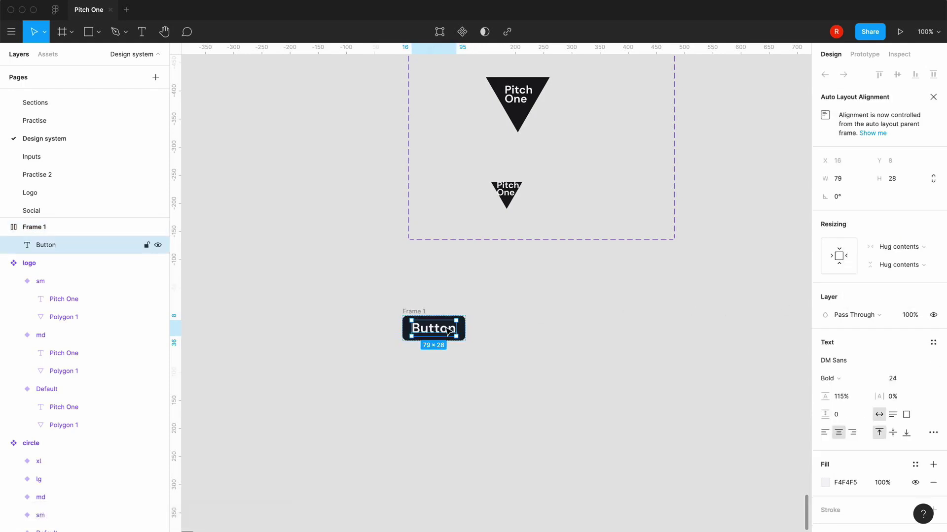
left_click(847, 398)
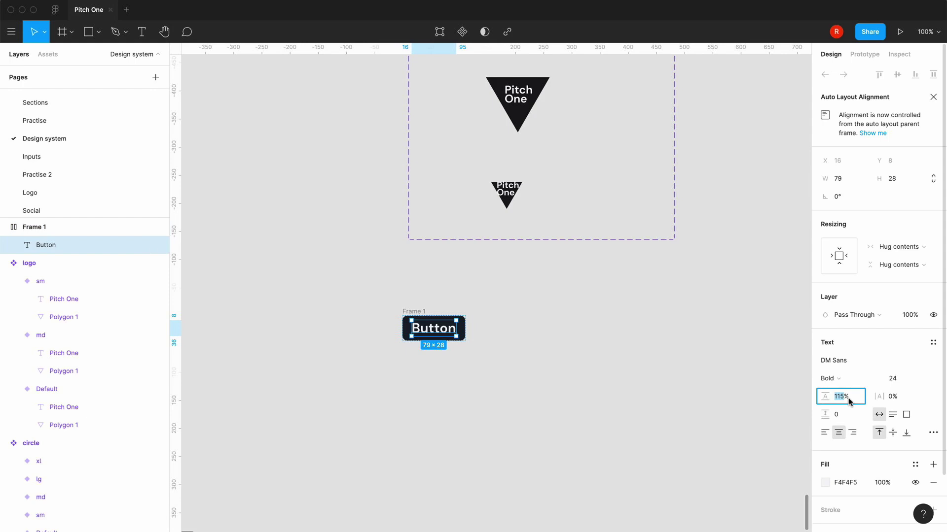
left_click(895, 378)
type("16")
key("Return")
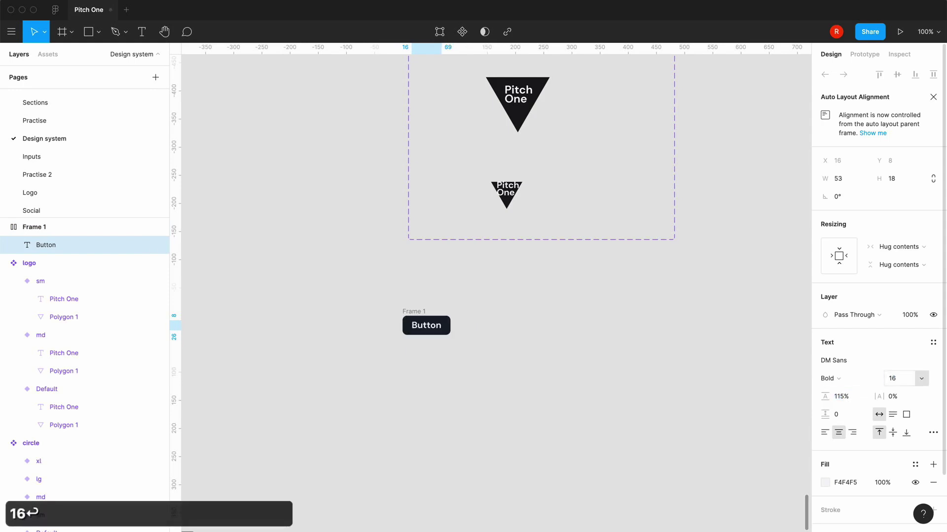
Give the "Button" text a line height of 24% and the Medium font weight
type("24")
key("Return")
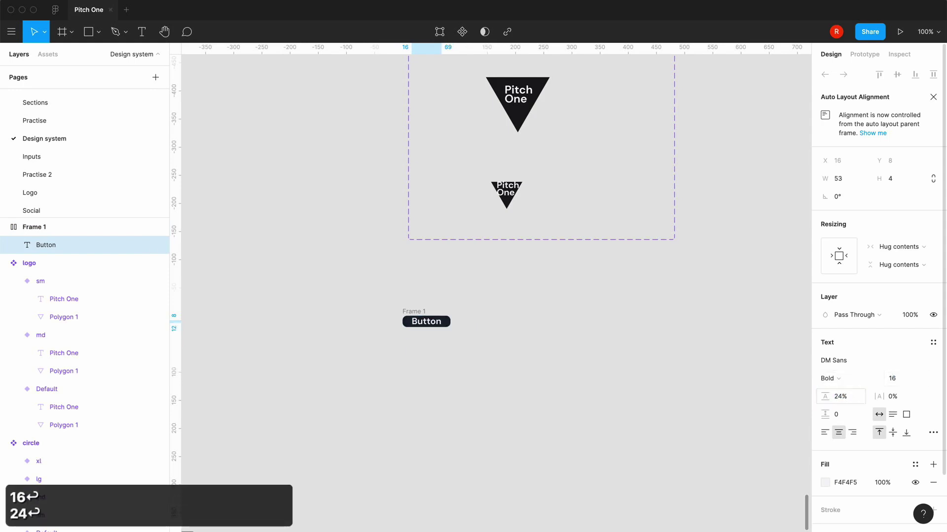
left_click(828, 379)
left_click(838, 363)
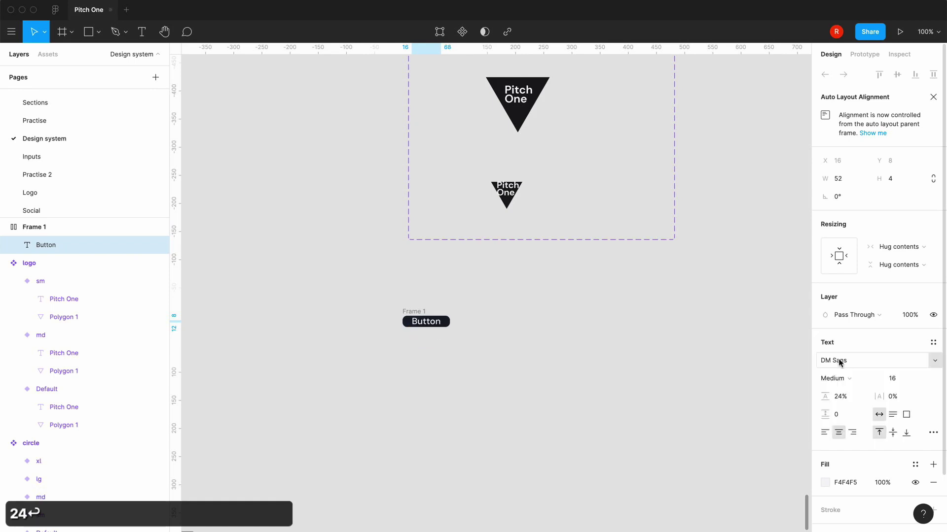
left_click(471, 408)
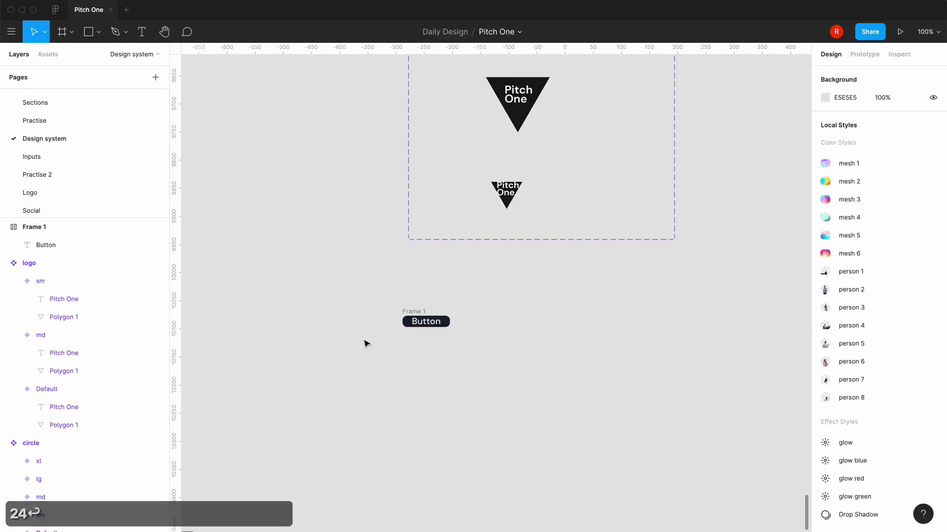
Set the line height of the "Button" text to 24 px
left_click(407, 324)
left_click(933, 219)
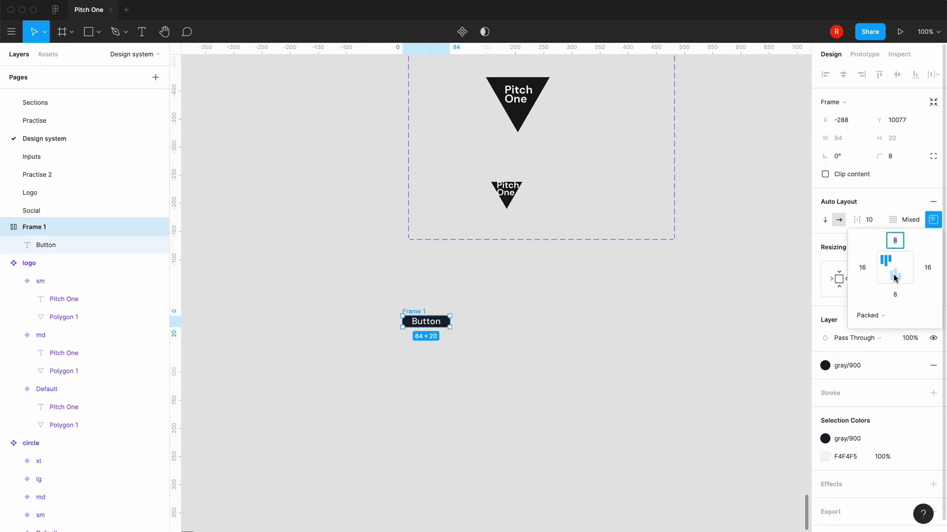
left_click(434, 325)
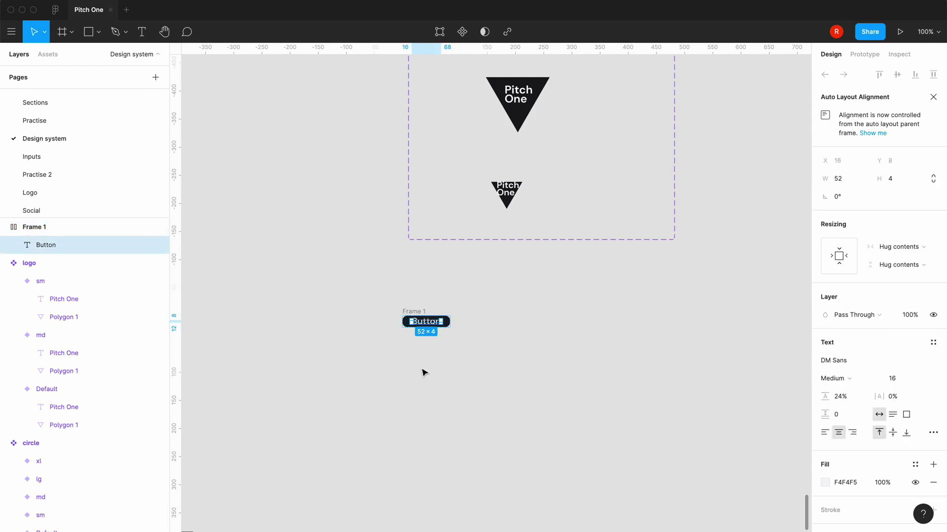
left_click(844, 397)
key("Right")
key("Right")
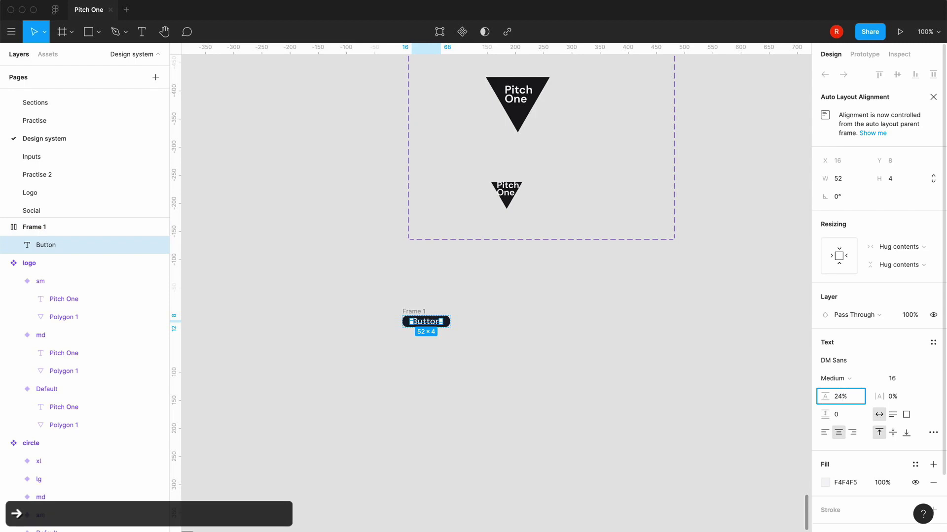
key("BackSpace")
type("px")
key("Return")
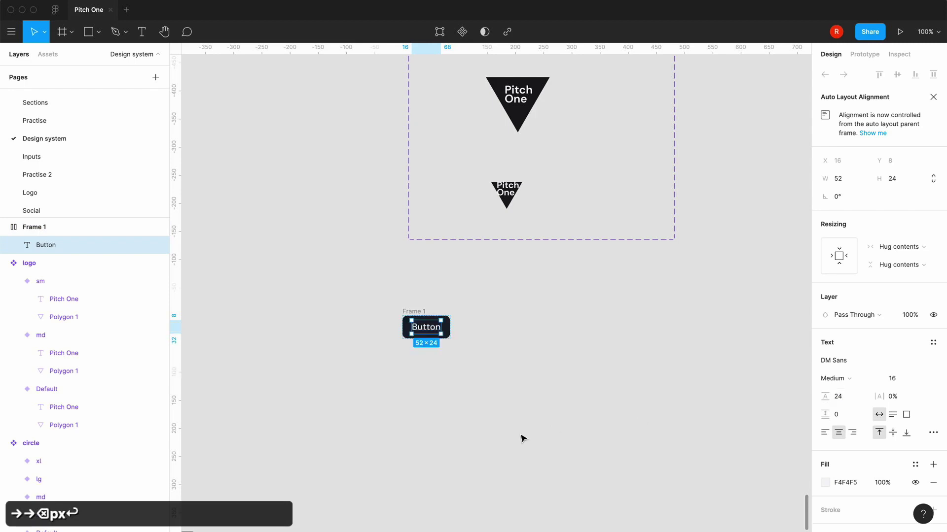
Move the button frame up beneath the logo component set, aligning their left edges
left_click(522, 438)
left_click_drag(417, 307, 423, 291)
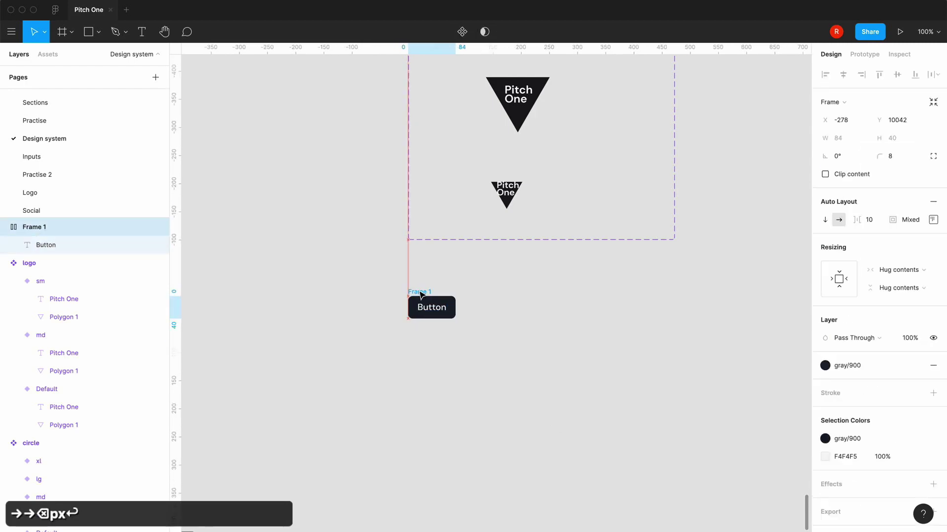
left_click(392, 385)
Turn the button frame into a component and add a second variant to it
key("equal")
scroll(392, 385, "left", 1)
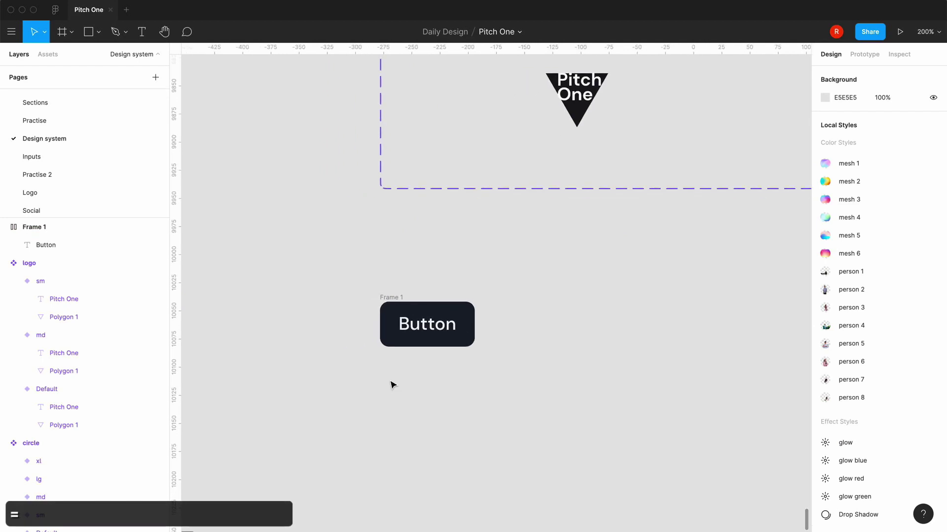
left_click(391, 298)
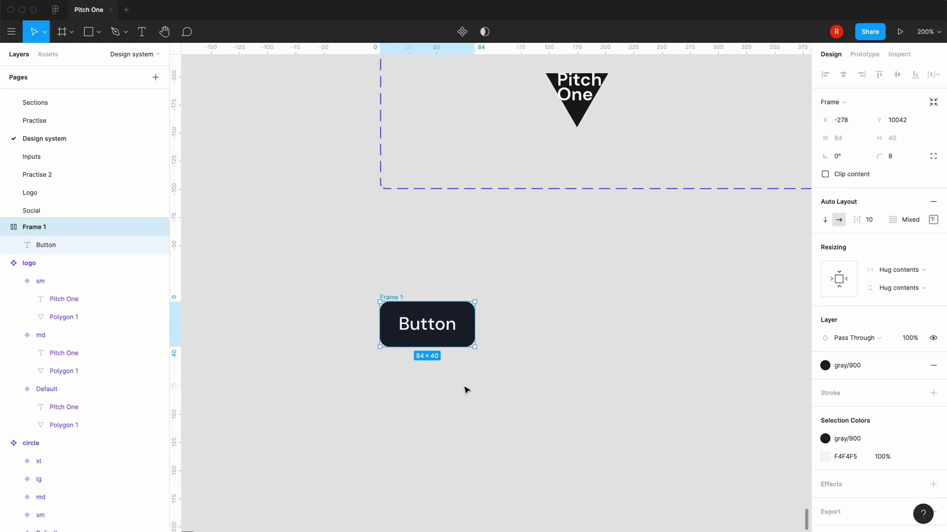
key("super+alt+k")
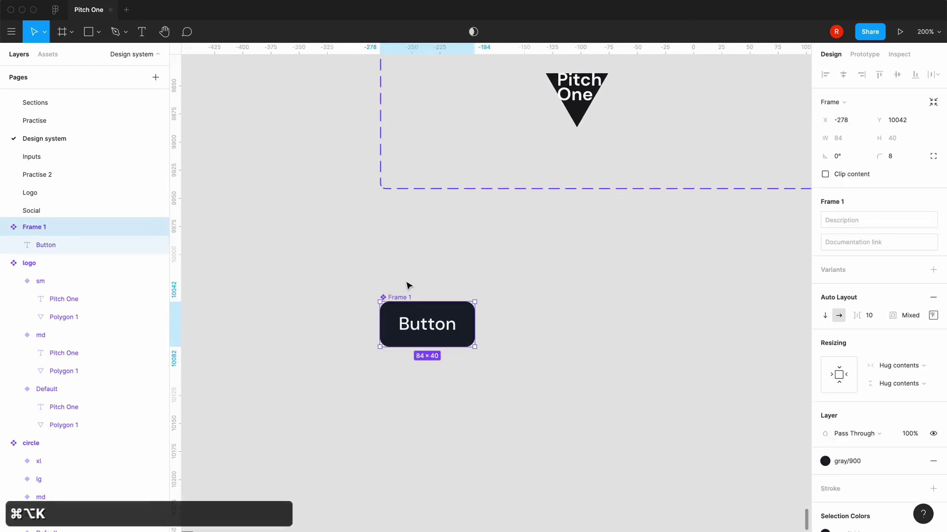
left_click(933, 270)
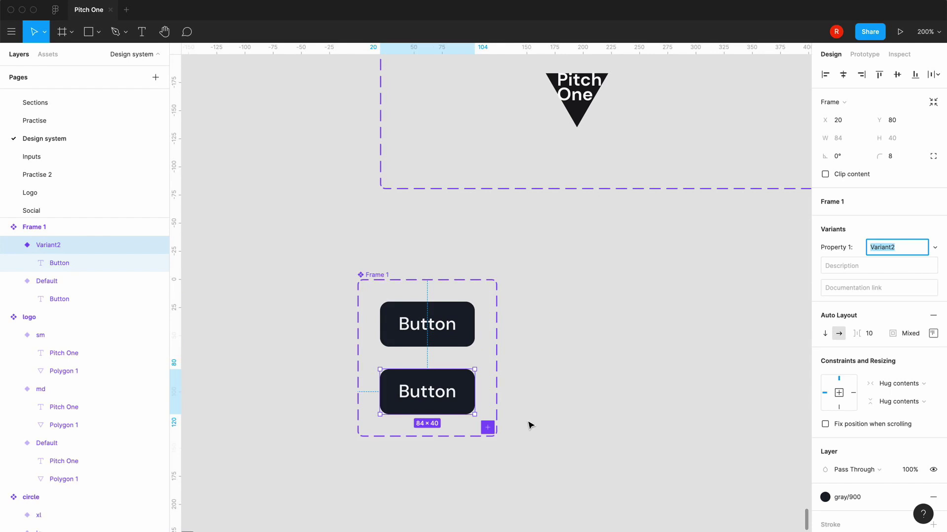
scroll(528, 425, "down", 3)
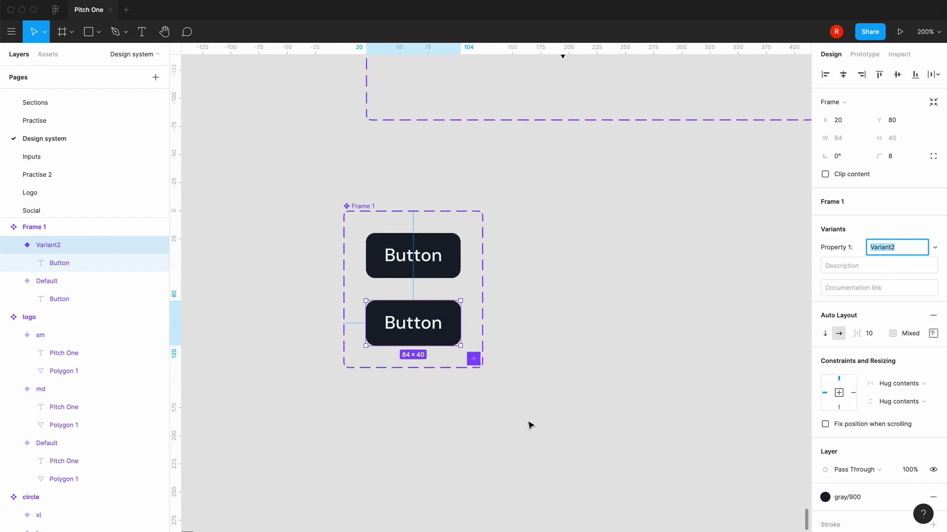
left_click(485, 376)
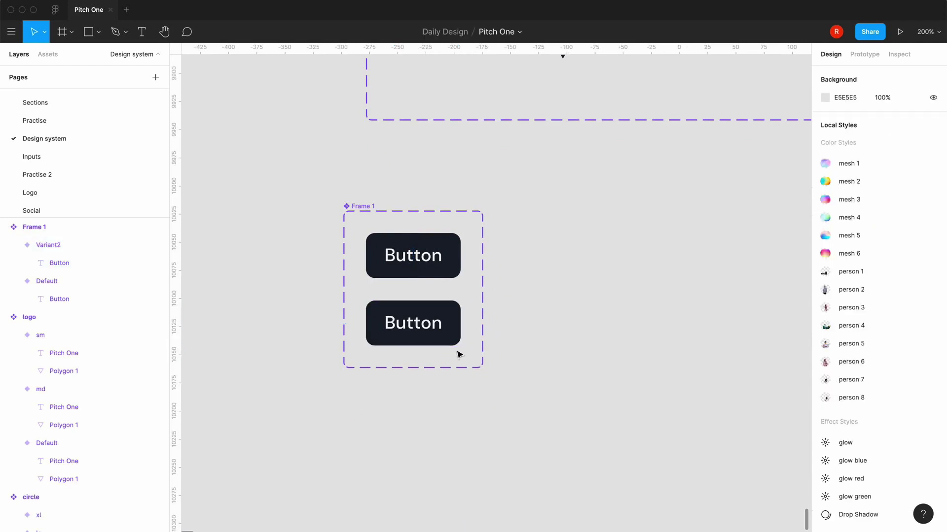
Enlarge the button component set to about 265 × 250
left_click(358, 213)
left_click_drag(484, 369, 642, 492)
left_click(442, 331)
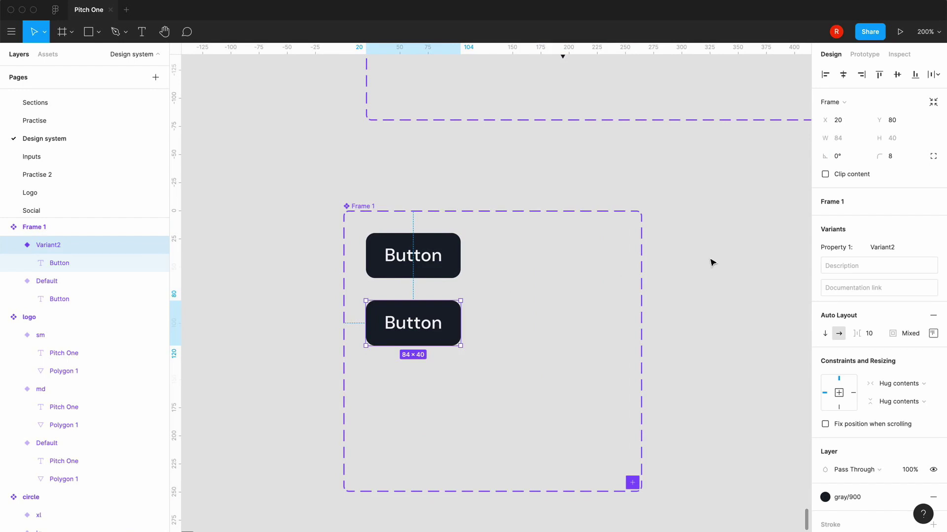
left_click(356, 209)
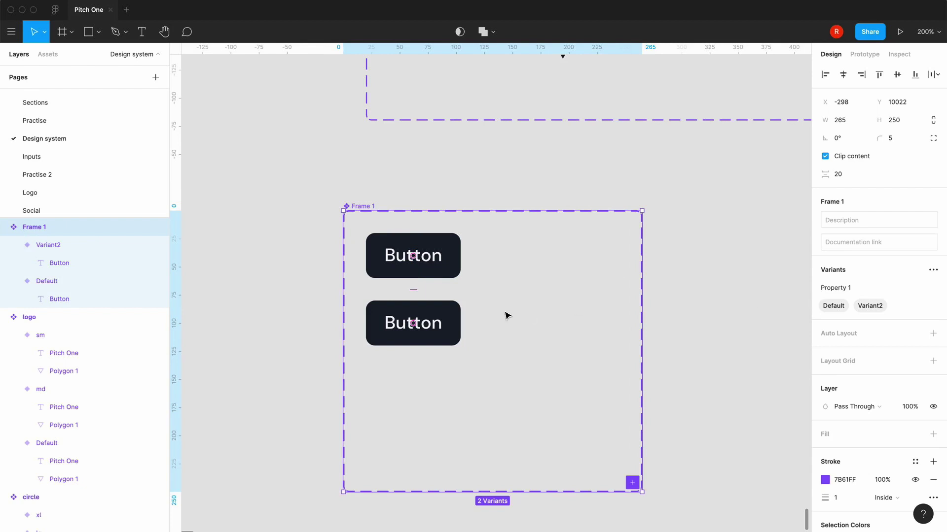
left_click(439, 327)
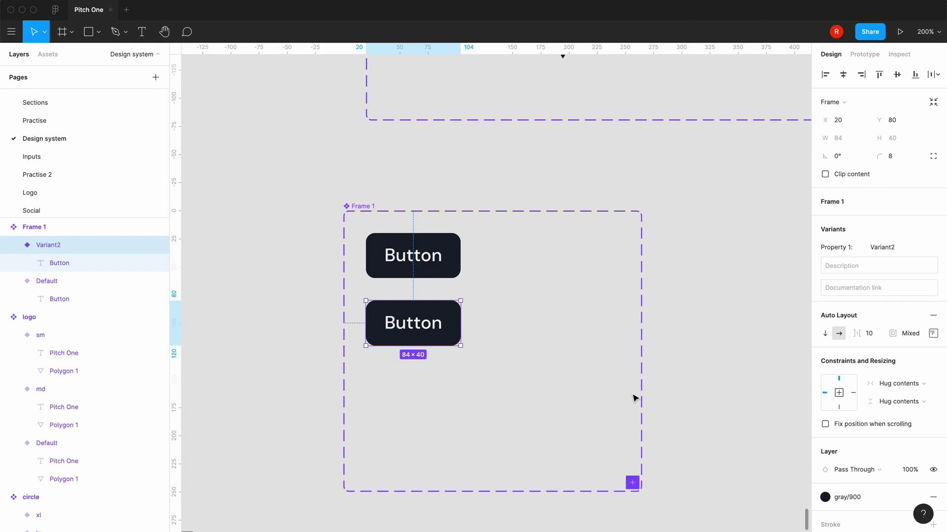
left_click(369, 209)
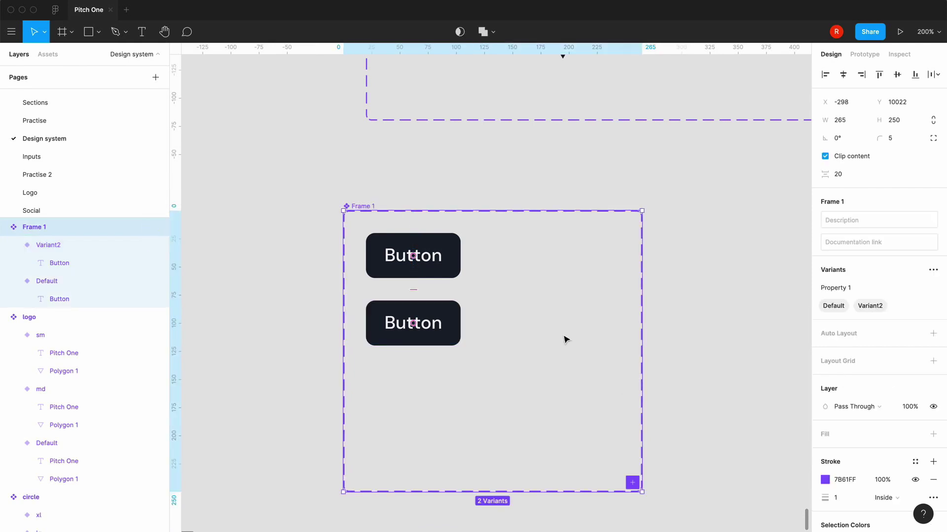
left_click(437, 333)
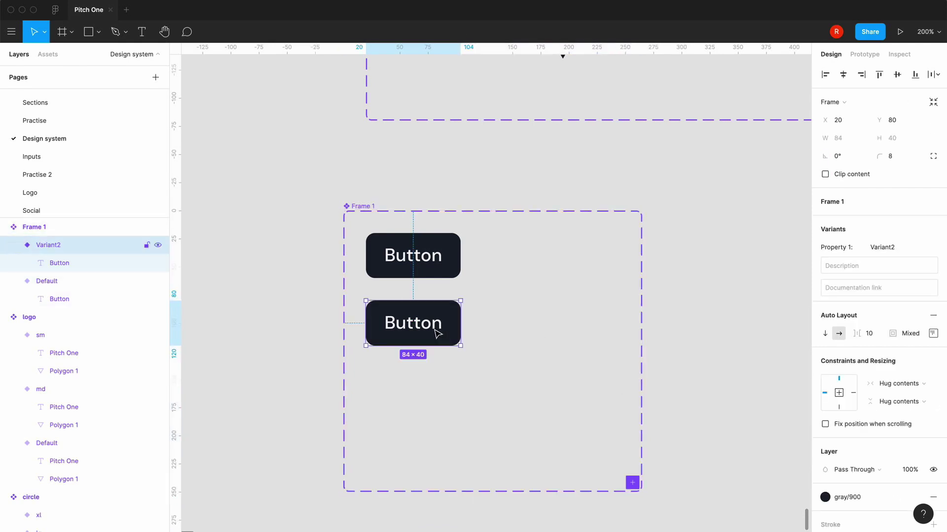
left_click(368, 211)
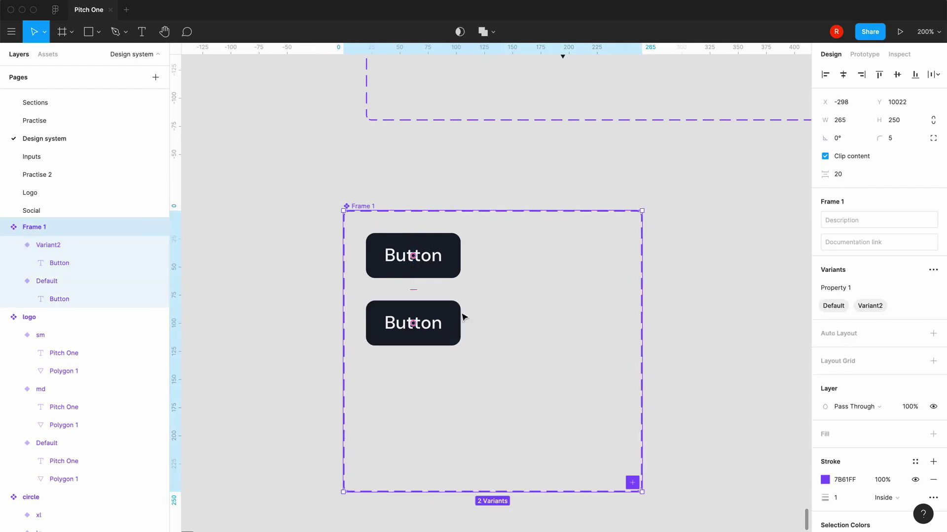
left_click(457, 321)
Add a new variant property named Size to the button component set
left_click(376, 213)
left_click(932, 271)
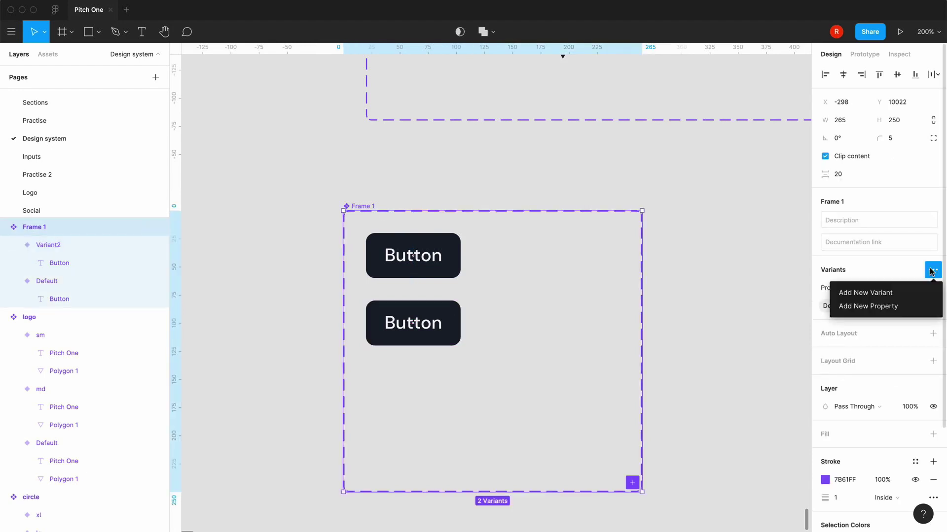
left_click(875, 306)
type("S")
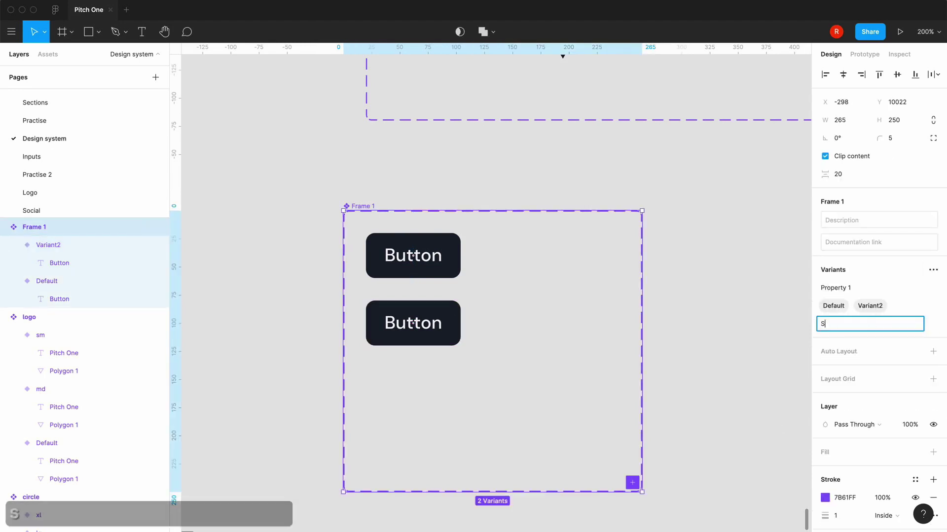
type("ize")
key("Return")
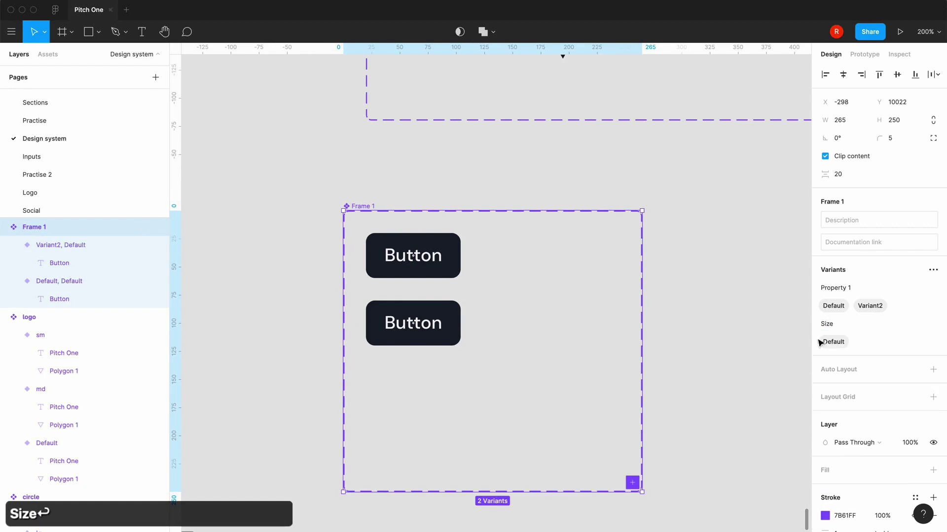
Rename the component set's Property 1 to States
double_click(842, 290)
key("super+a")
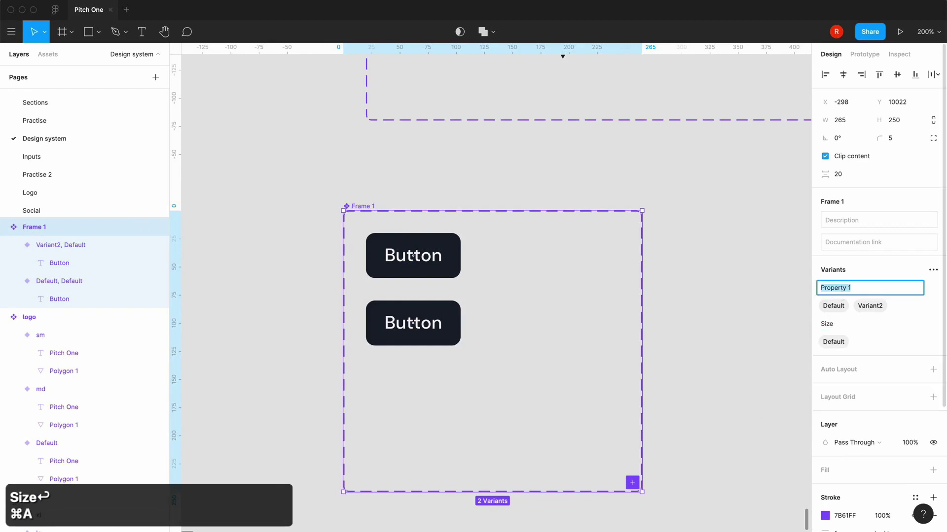
type("Sa")
key("BackSpace")
type("tates")
key("Return")
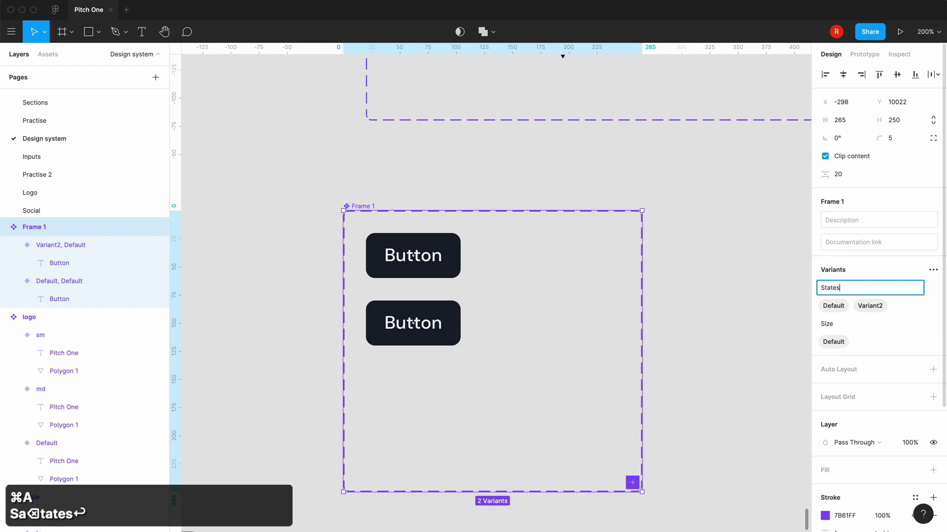
Set the Size property of the second button variant to md
left_click(428, 339)
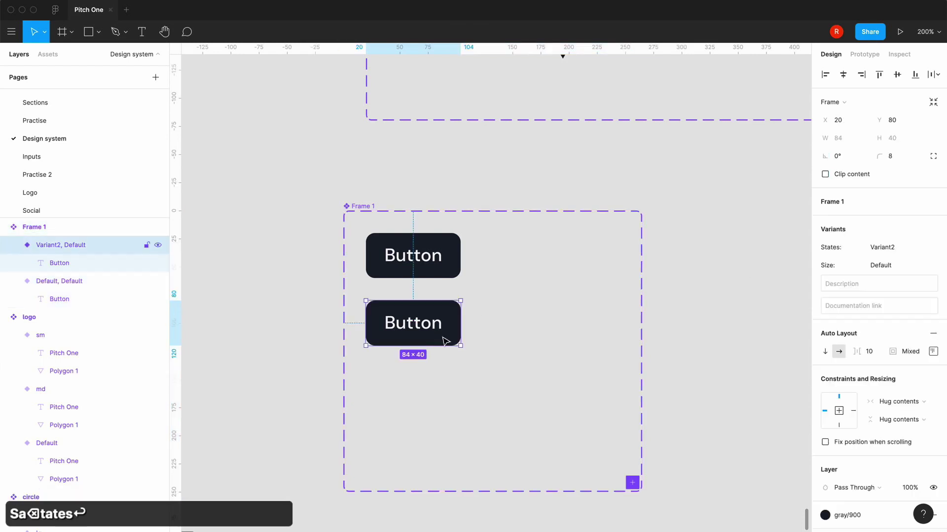
left_click(892, 269)
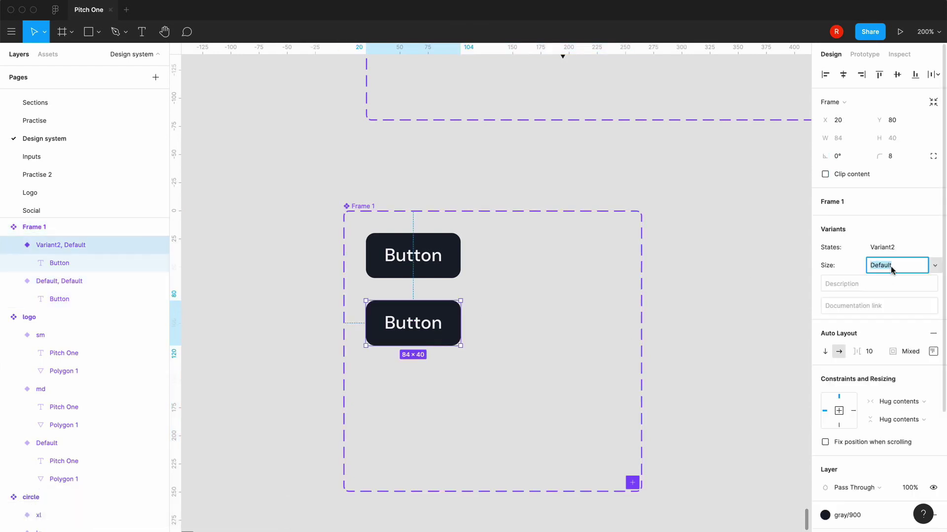
type("md")
key("Return")
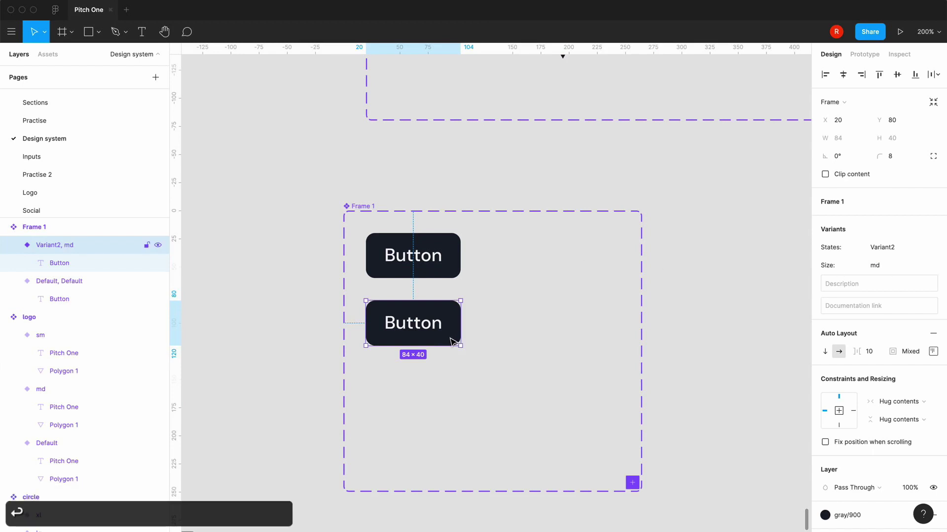
Set the md variant's auto layout padding to 16 above and below and 24 on both sides
left_click(933, 352)
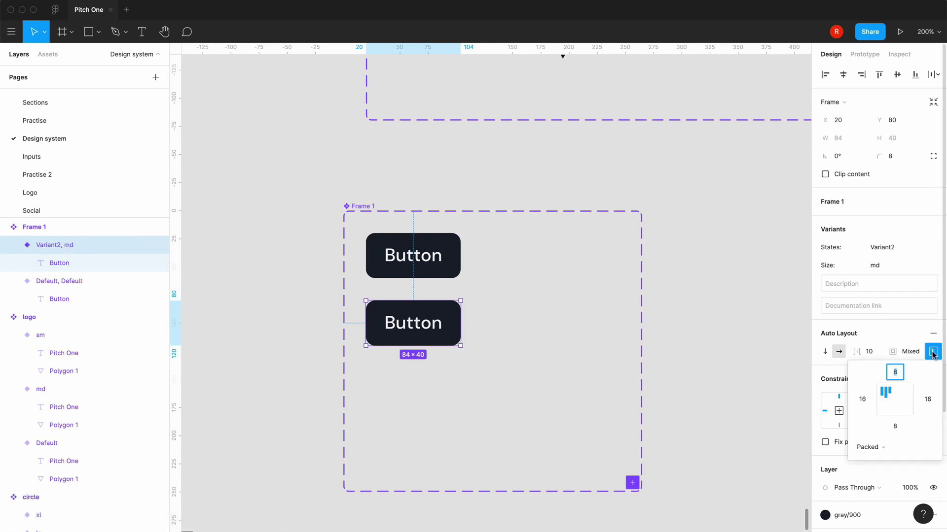
type("16")
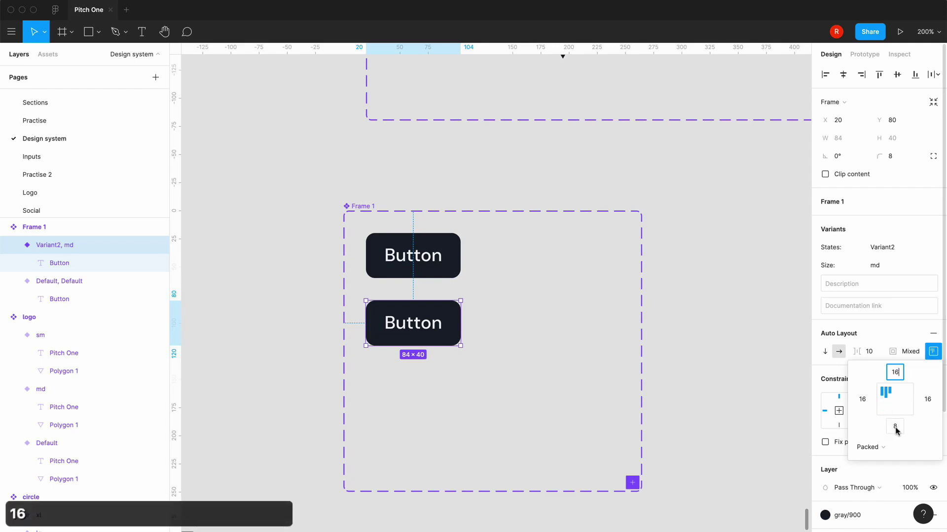
left_click(895, 427)
type("16")
key("Return")
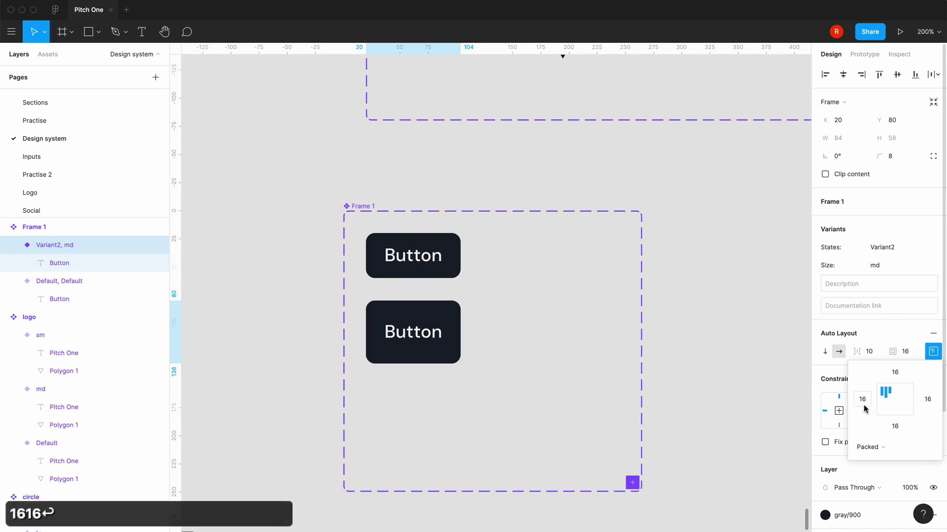
left_click(863, 401)
type("24")
left_click(927, 400)
type("24")
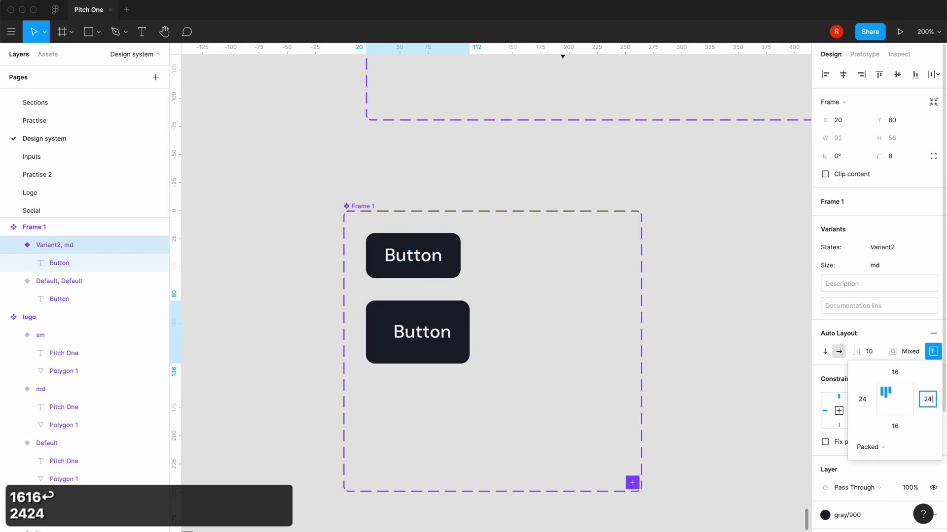
key("Return")
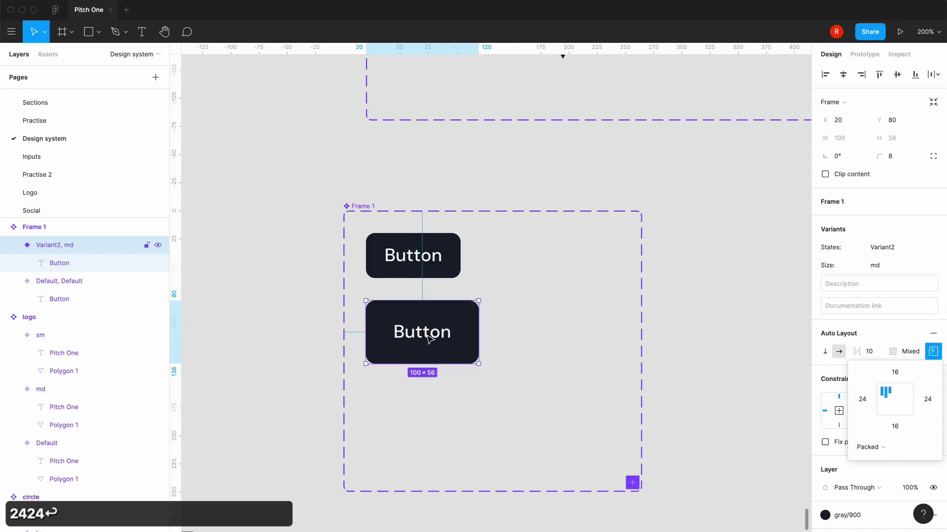
Give the md variant's "Button" text a line height of 28 and a font size of 18
left_click(428, 338)
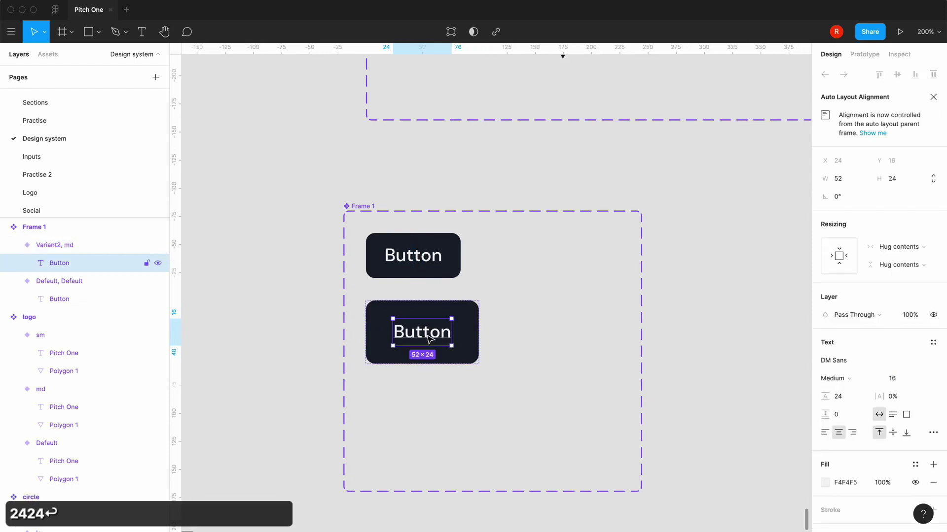
left_click(838, 396)
type("28")
key("Return")
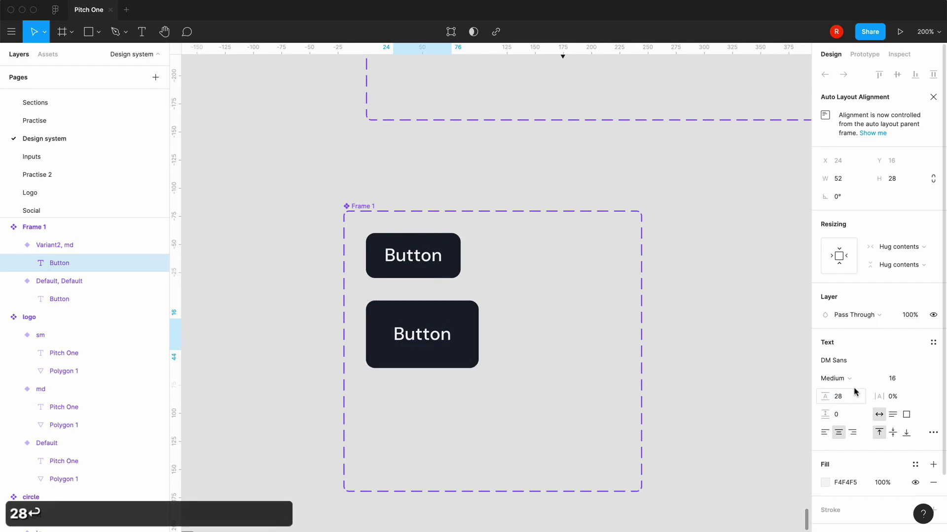
left_click(898, 380)
type("18")
key("Return")
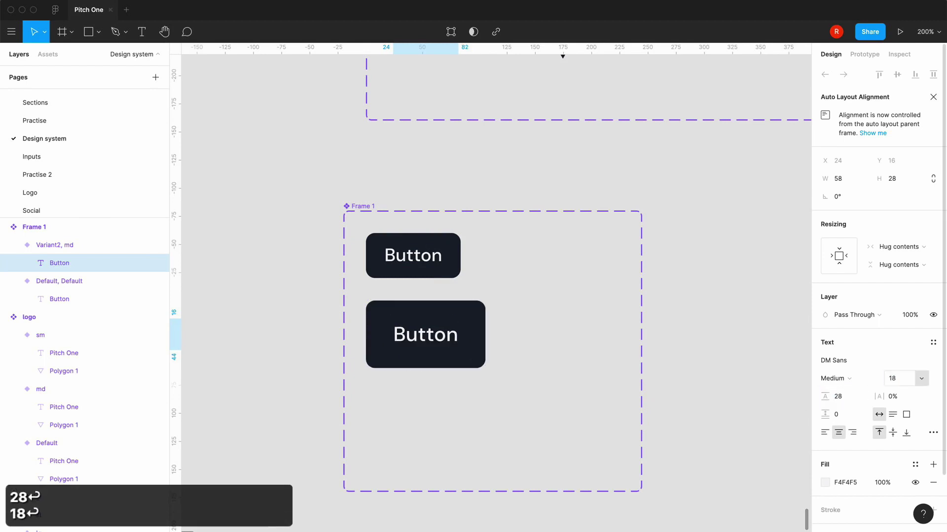
Move the md variant beside the default variant with their tops aligned, and widen the component set to about 479
left_click_drag(482, 335, 589, 270)
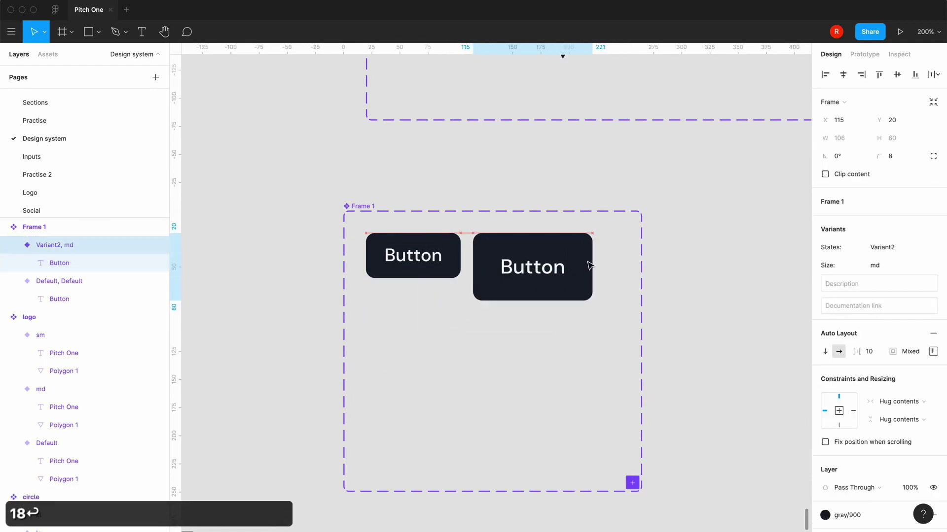
left_click(688, 367)
scroll(688, 367, "right", 3)
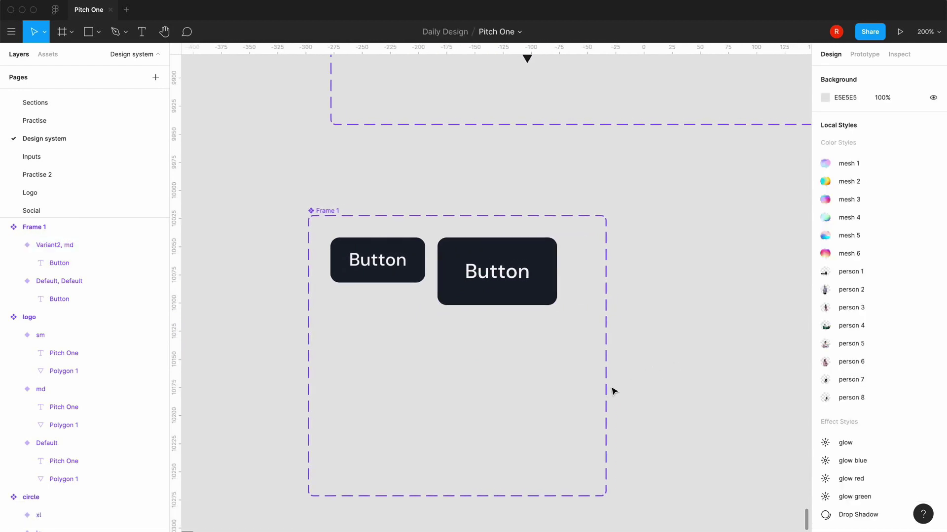
left_click(318, 211)
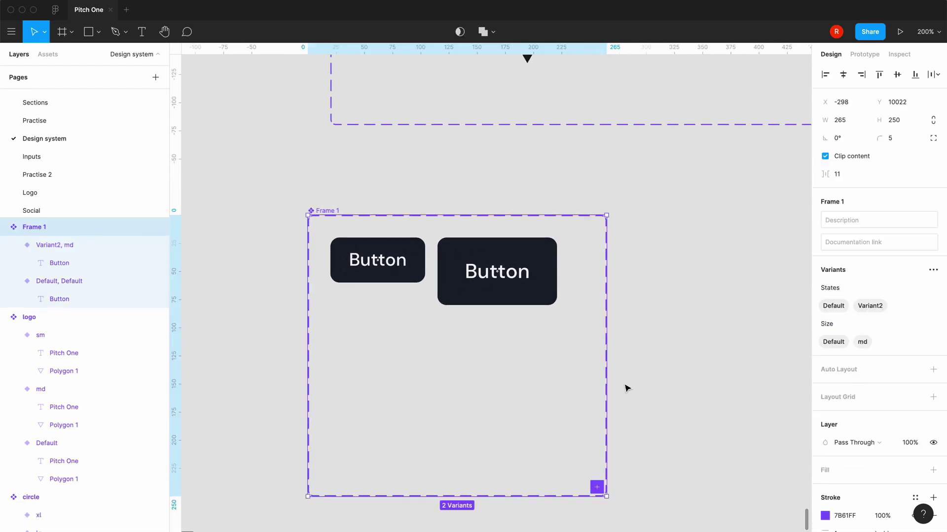
left_click_drag(605, 400, 812, 401)
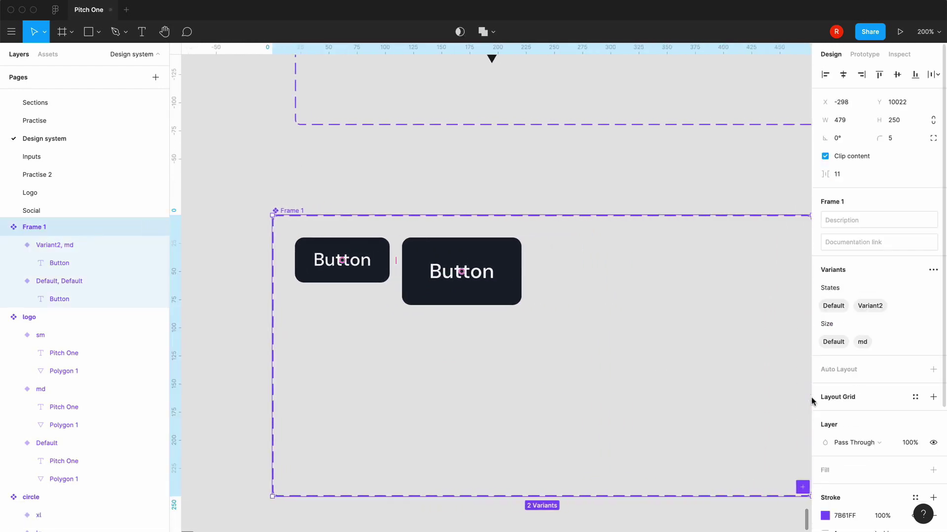
Compare the size of the default button variant with that of the md variant
left_click(199, 343)
key("minus")
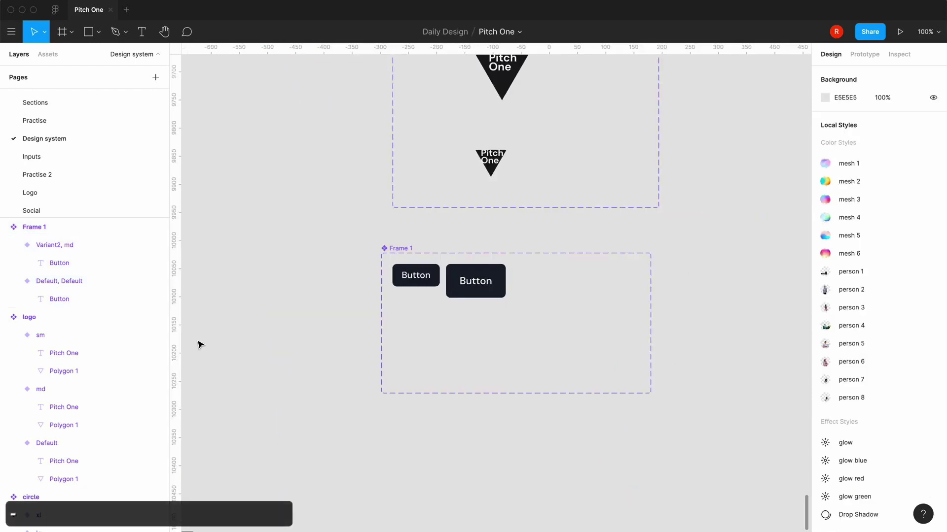
key("minus")
key("equal")
key("equal")
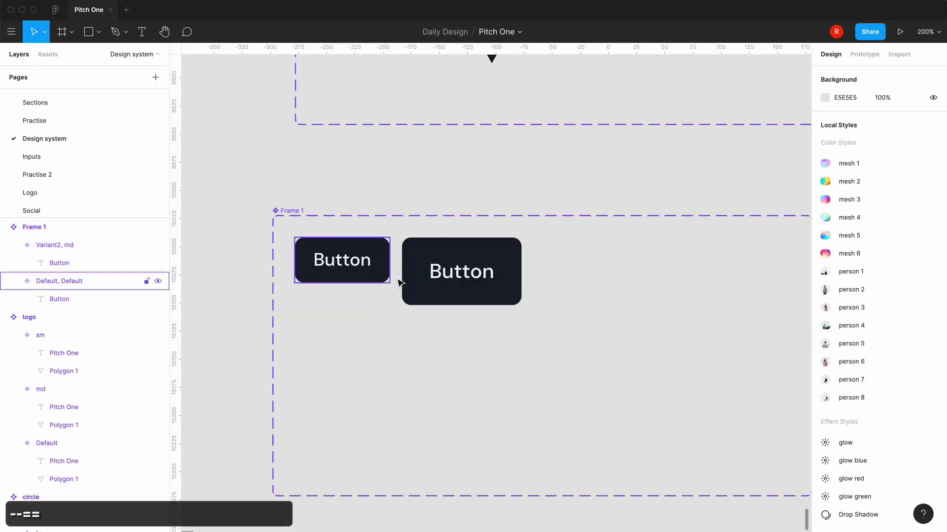
left_click(417, 293)
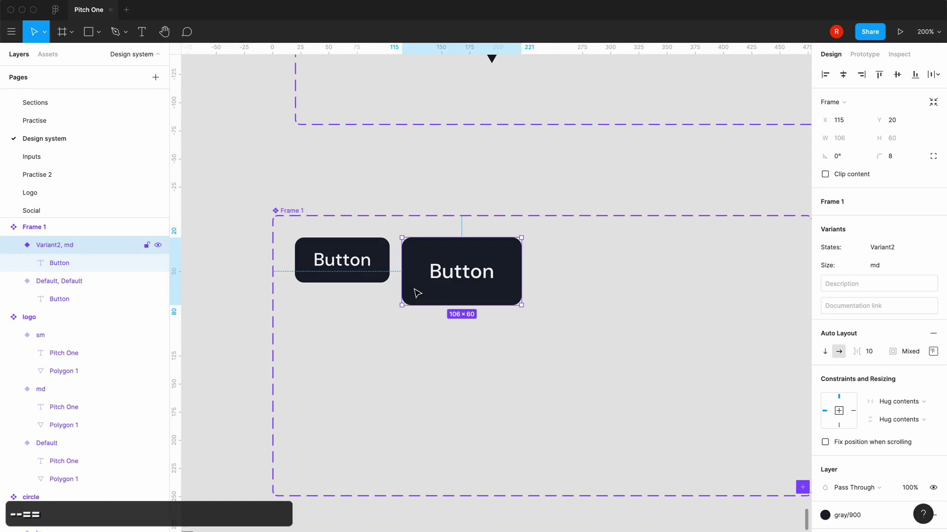
left_click(378, 277)
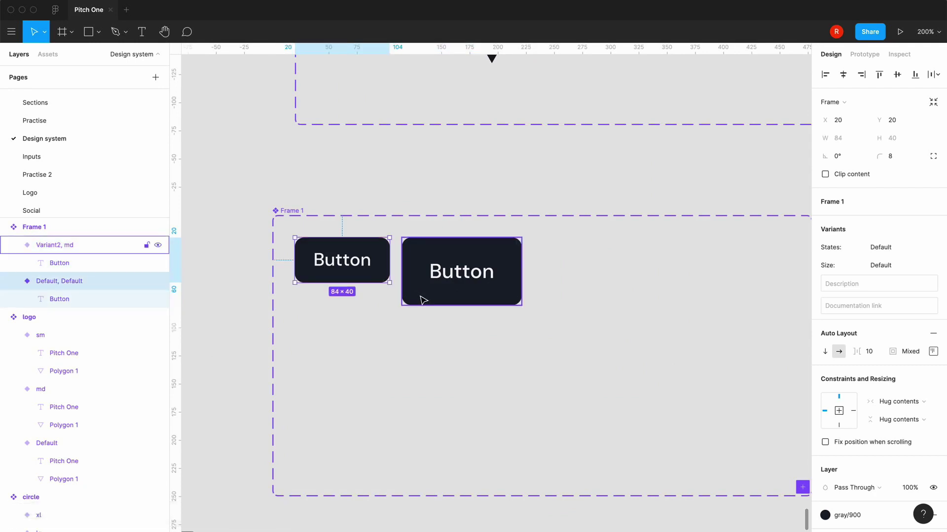
Set the md variant's top and bottom auto layout padding to 8
left_click(423, 300)
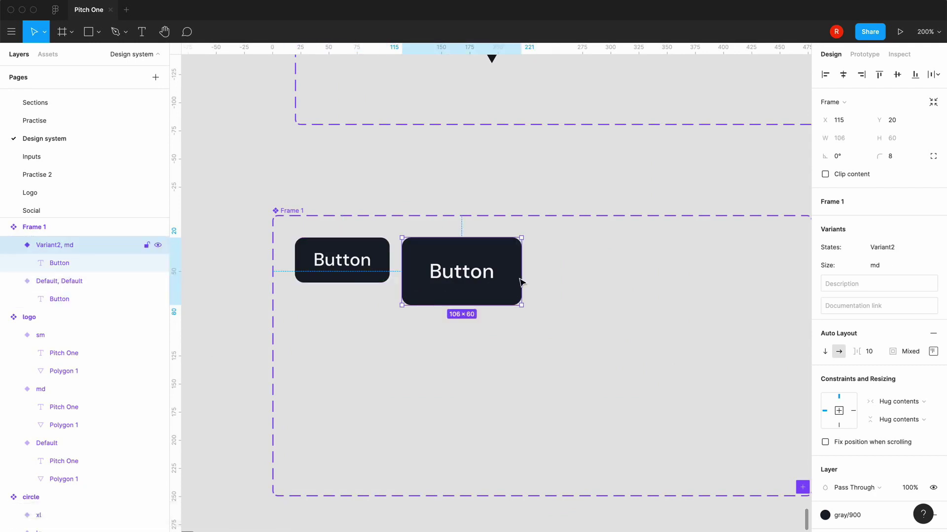
left_click(933, 352)
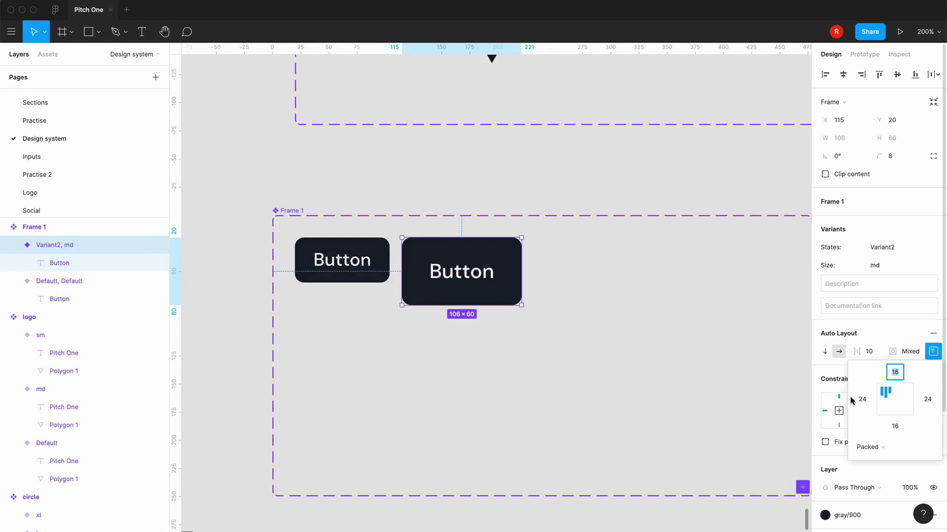
type("8")
key("Tab")
type("8")
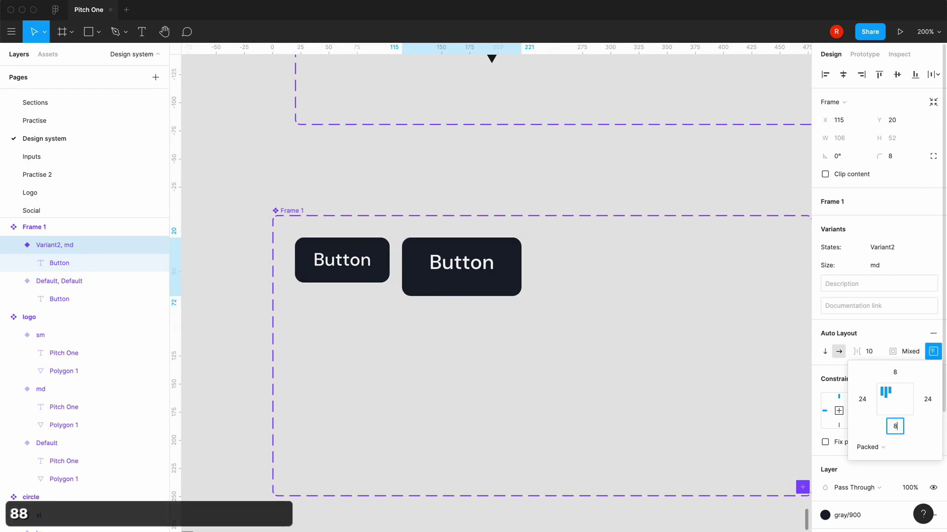
key("Return")
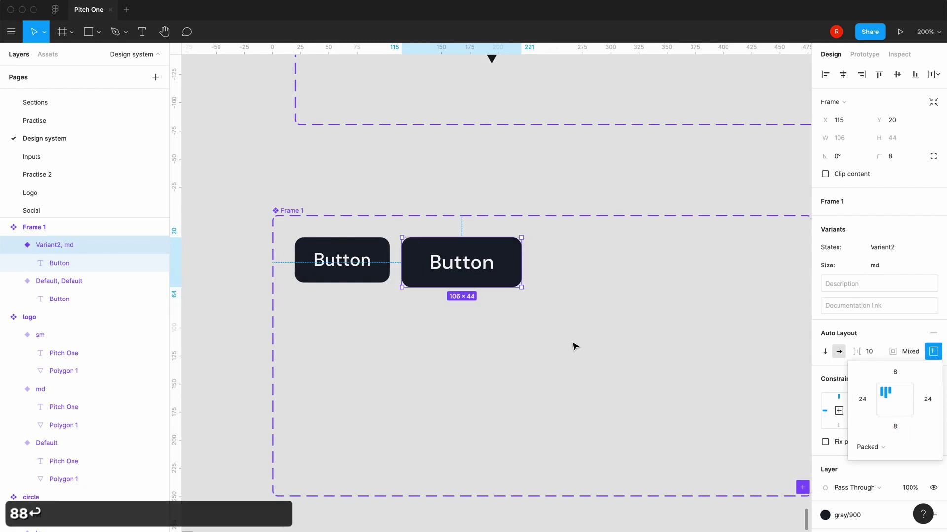
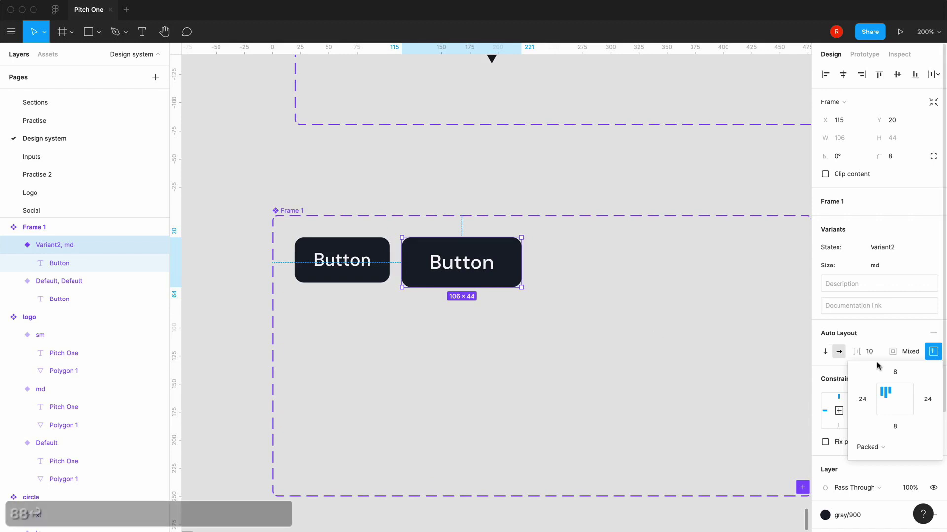
Set the md variant's top and bottom auto layout padding to 16
type("16")
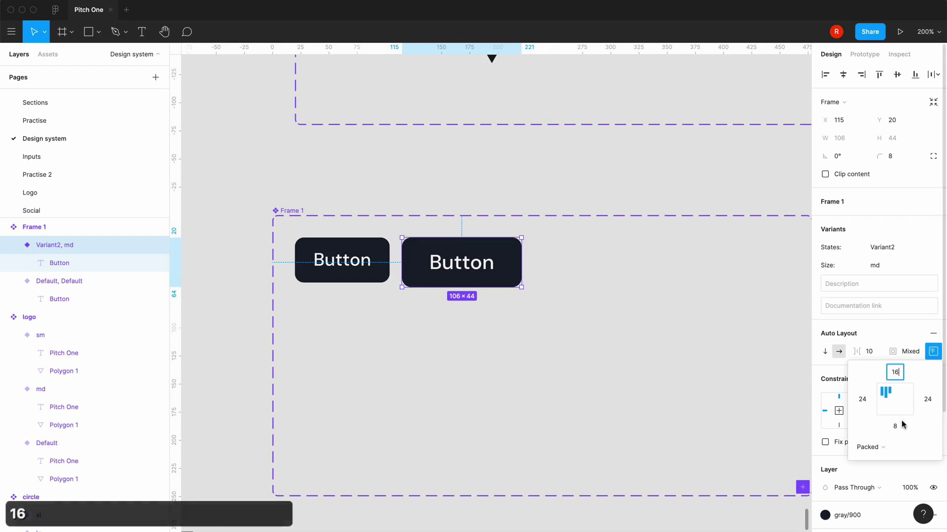
left_click(895, 426)
type("16")
key("Return")
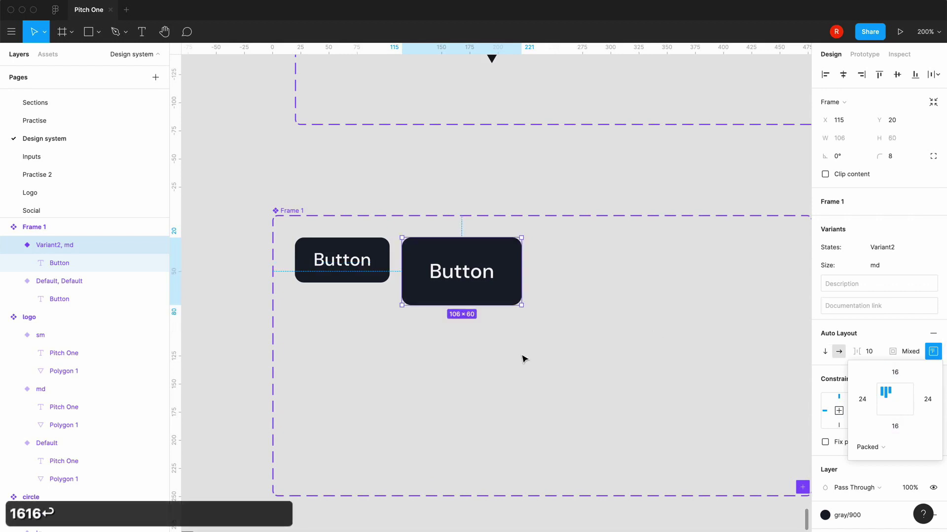
Add a third variant to the button component set with its Size property set to lg
left_click(524, 358)
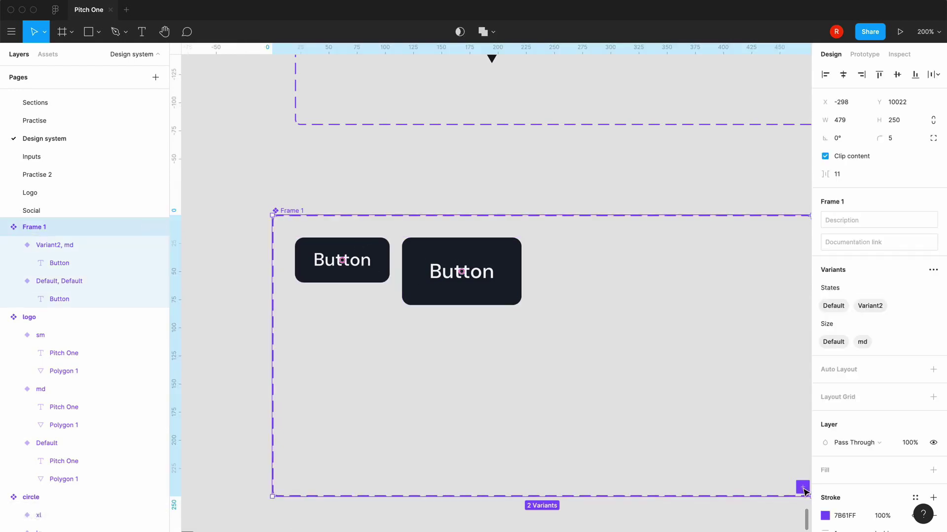
left_click(803, 489)
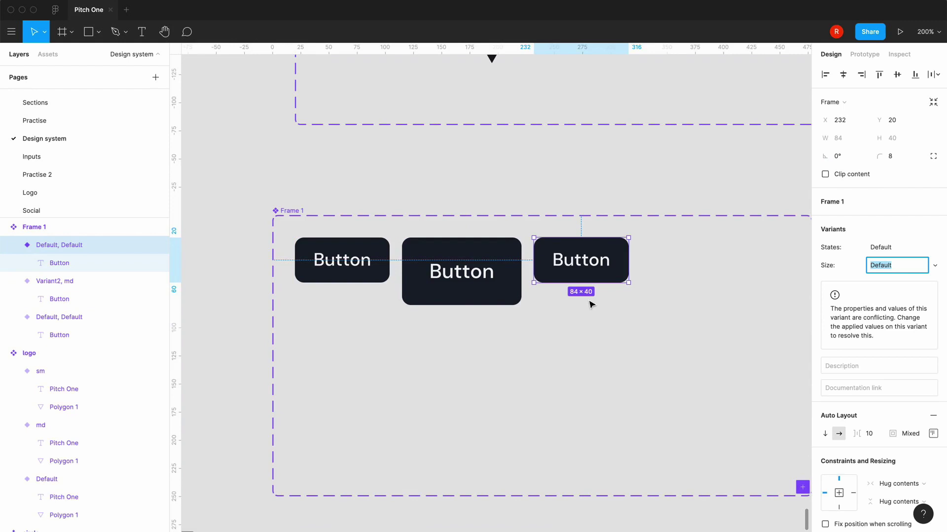
type("lg")
key("Return")
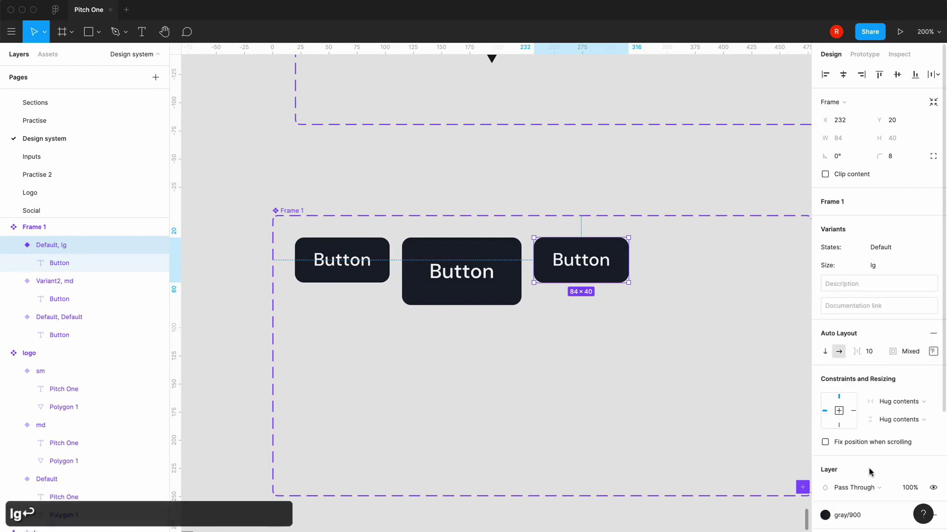
Give the lg variant's "Button" text a font size of 18 and a line height of 28
scroll(873, 478, "down", 3)
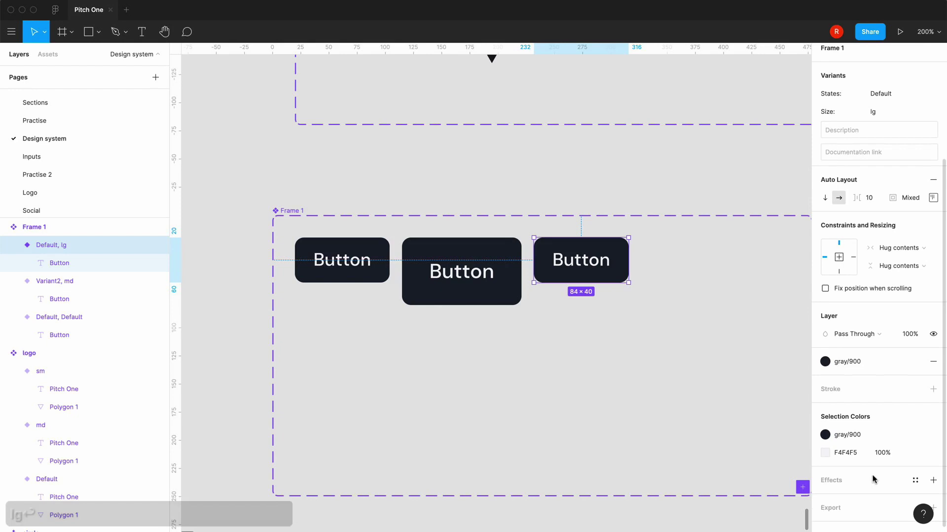
double_click(598, 270)
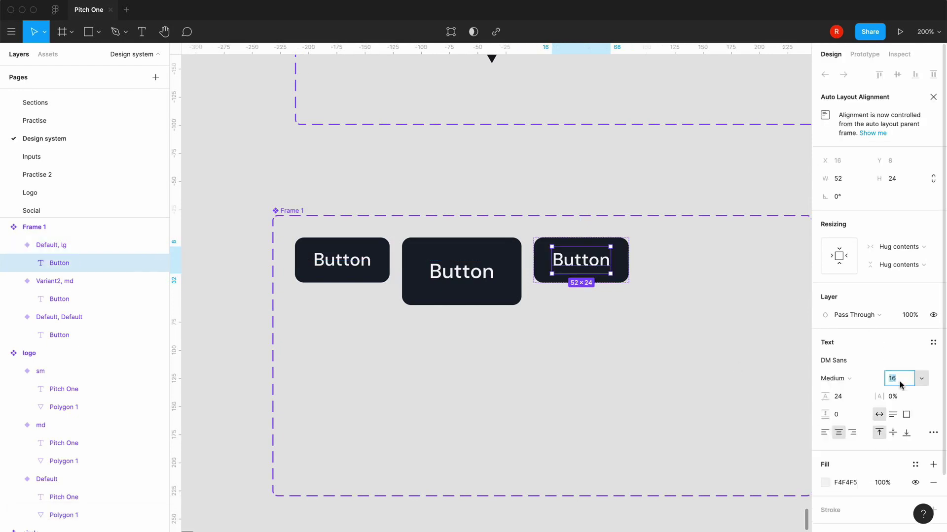
type("18")
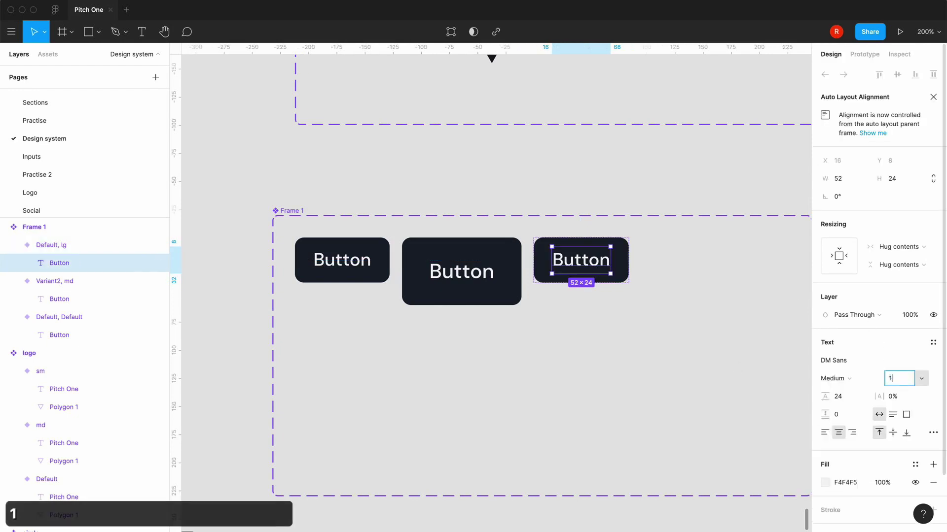
key("Return")
type("2")
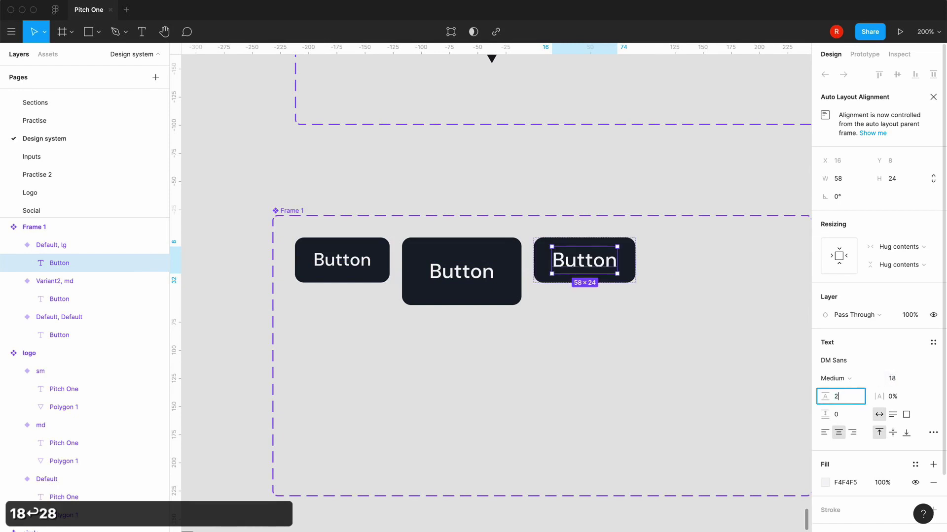
type("8")
key("Return")
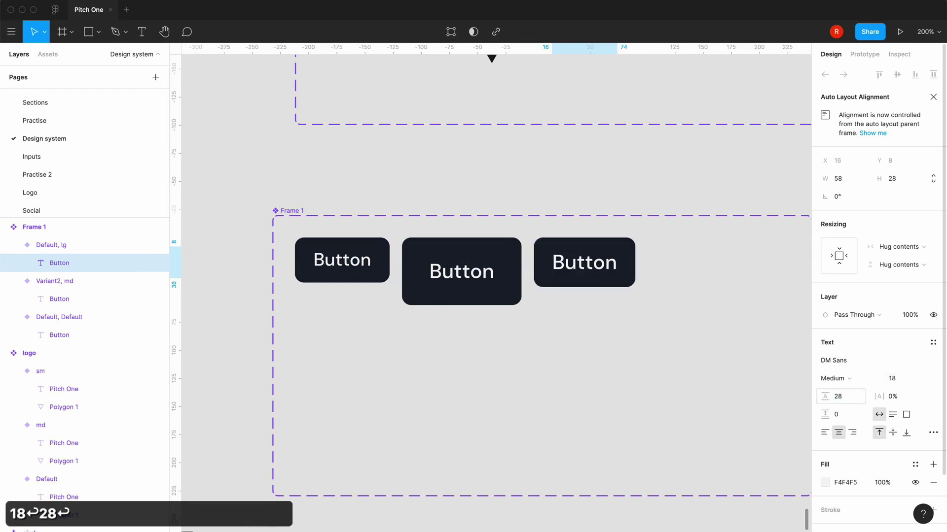
Set the lg variant's auto layout padding to 16 on top and bottom and 32 on the left and right
left_click(631, 282)
left_click(932, 351)
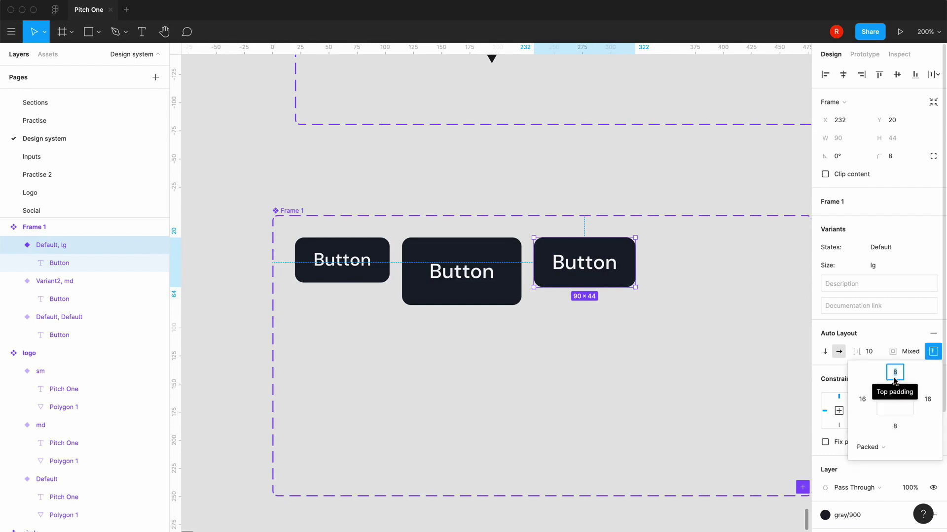
type("16")
left_click(894, 425)
type("16")
left_click(861, 400)
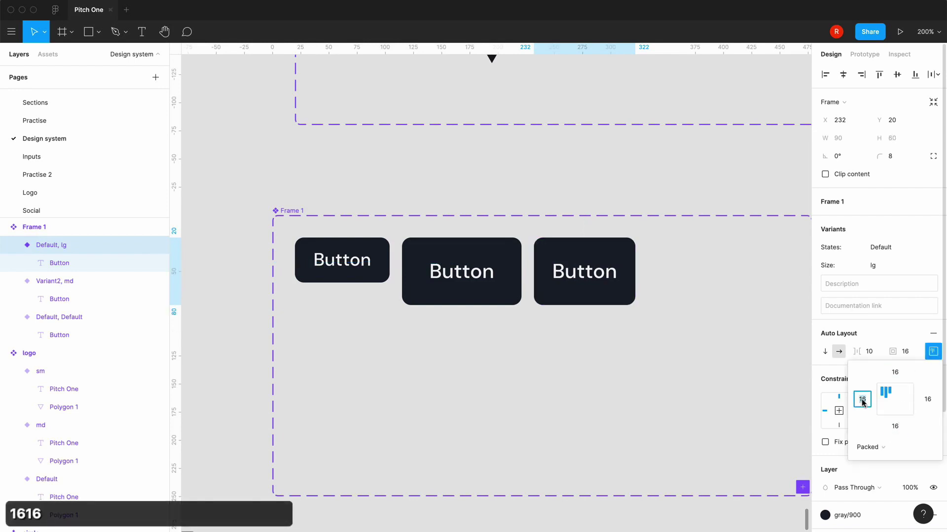
left_click(927, 400)
key("Return")
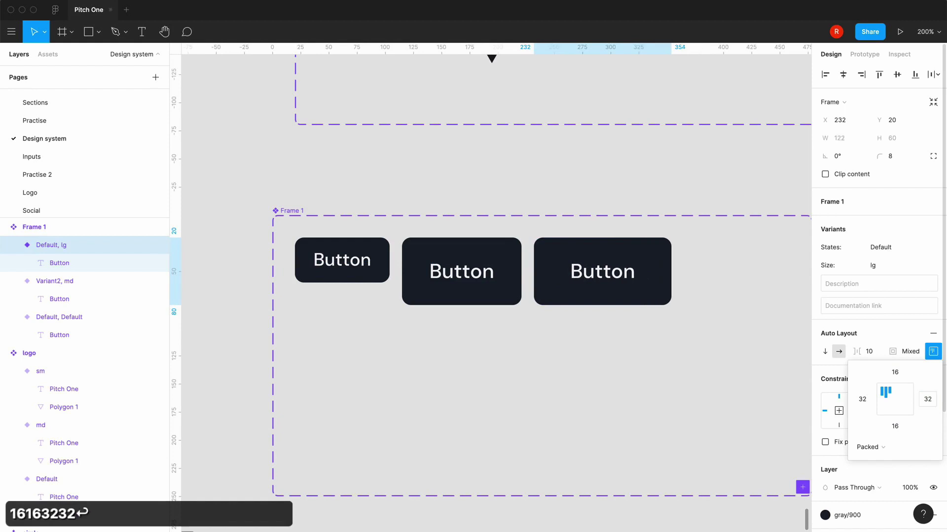
scroll(600, 449, "right", 5)
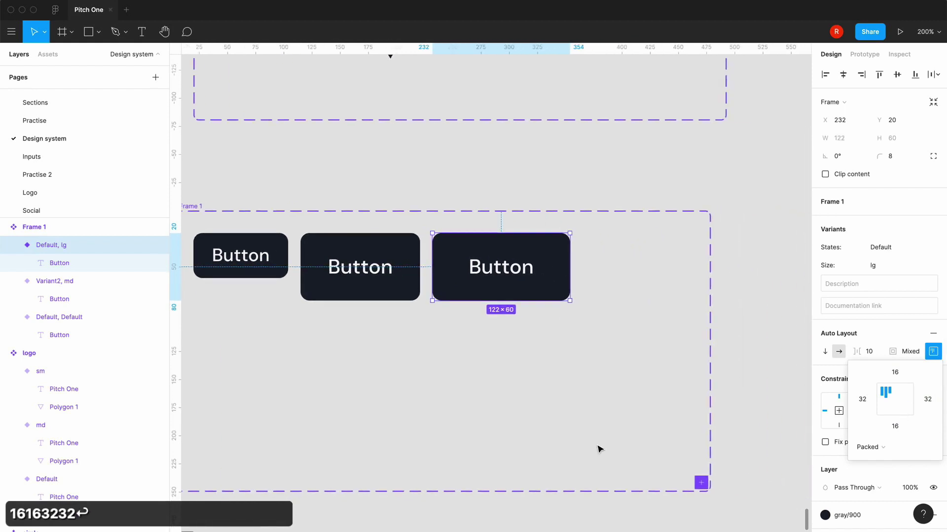
scroll(600, 449, "right", 2)
scroll(600, 449, "down", 1)
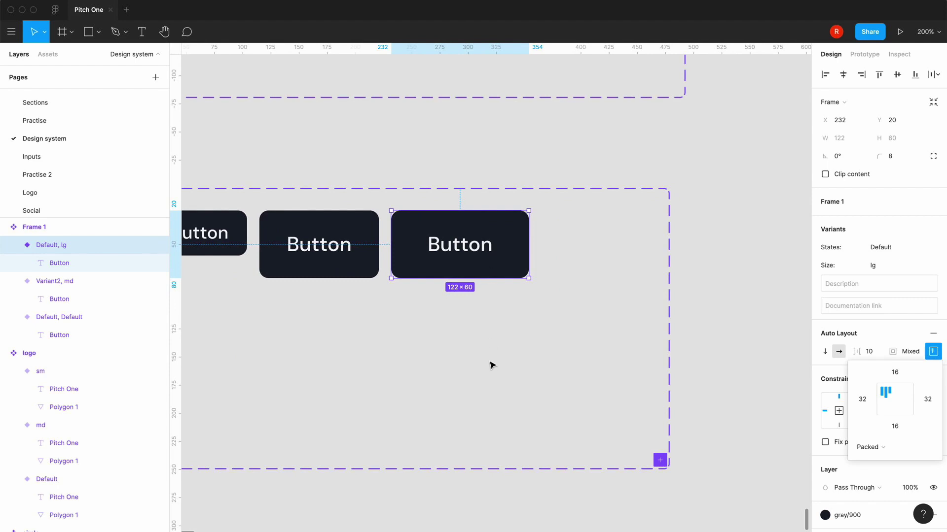
left_click(535, 322)
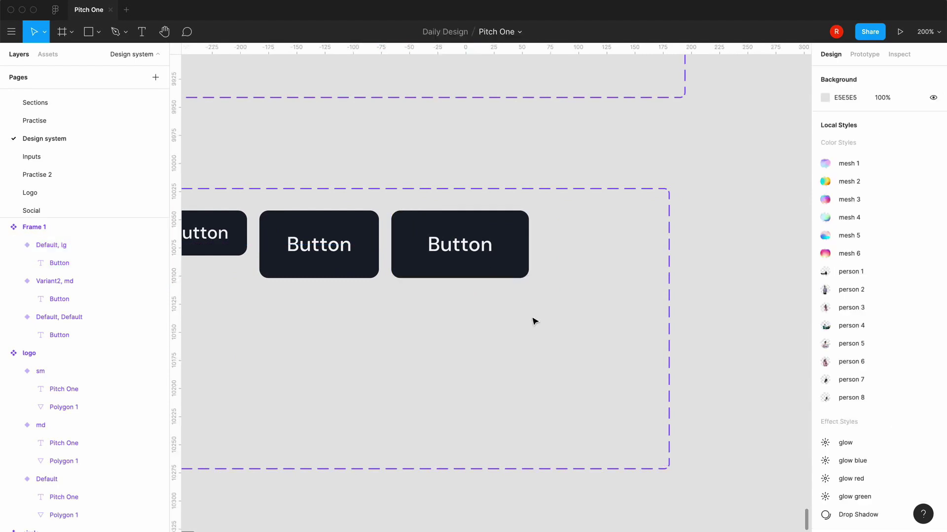
Set the lg variant's top and bottom auto layout padding to 24
left_click(510, 276)
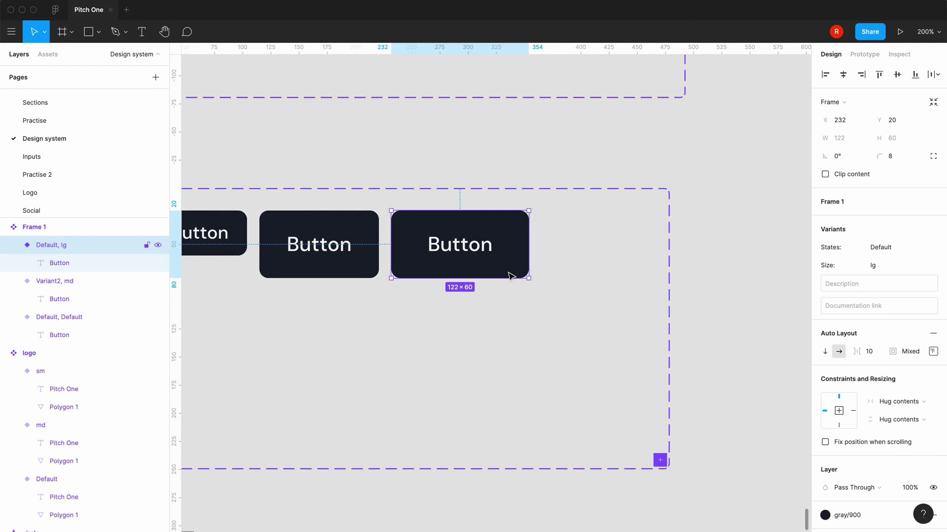
left_click(934, 351)
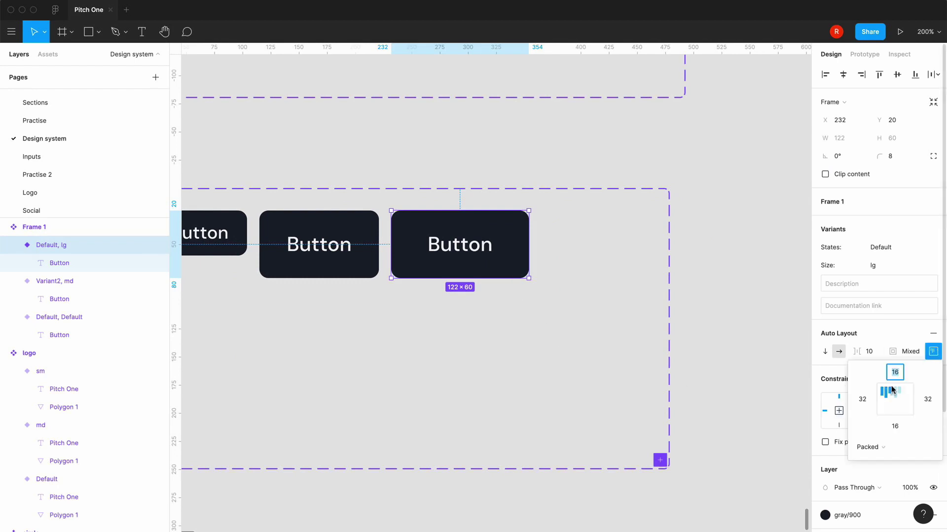
type("24")
left_click(892, 427)
type("24")
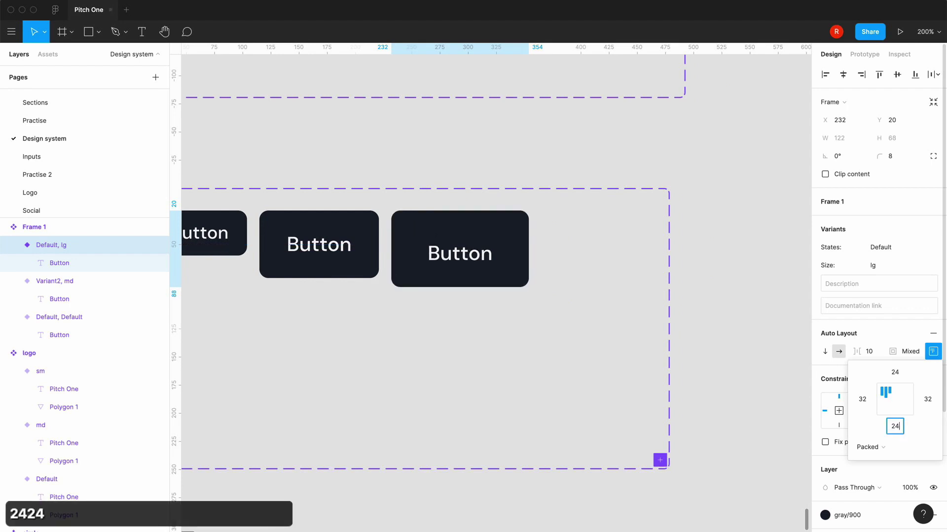
key("Return")
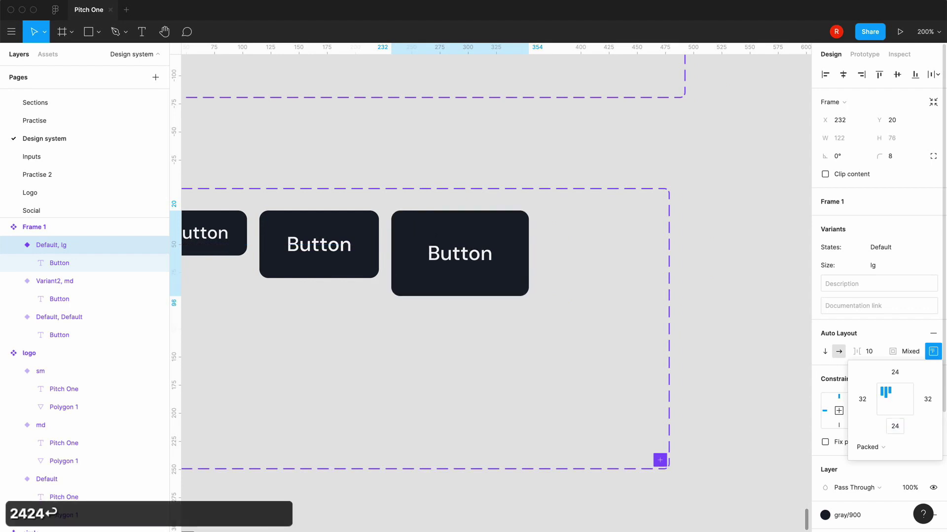
Set the lg variant's top and bottom auto layout padding to 20
type("20")
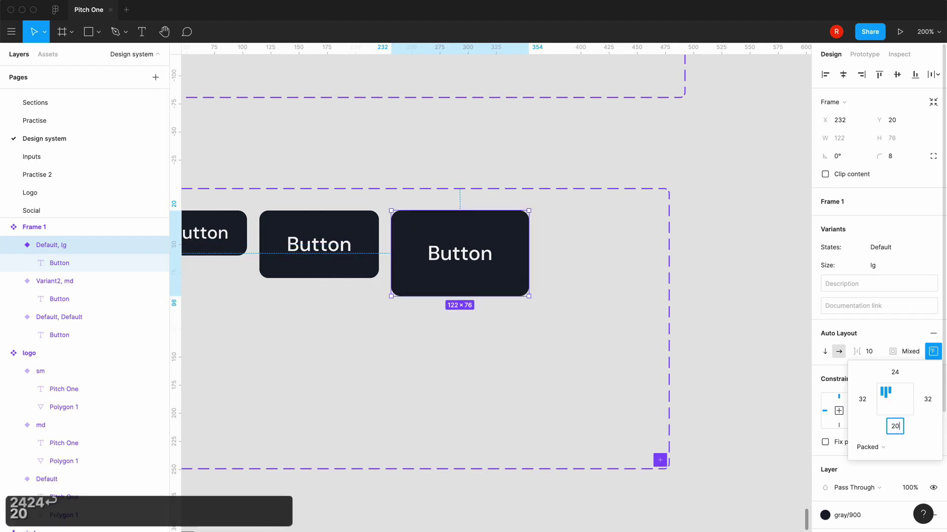
left_click(899, 374)
type("20")
key("Return")
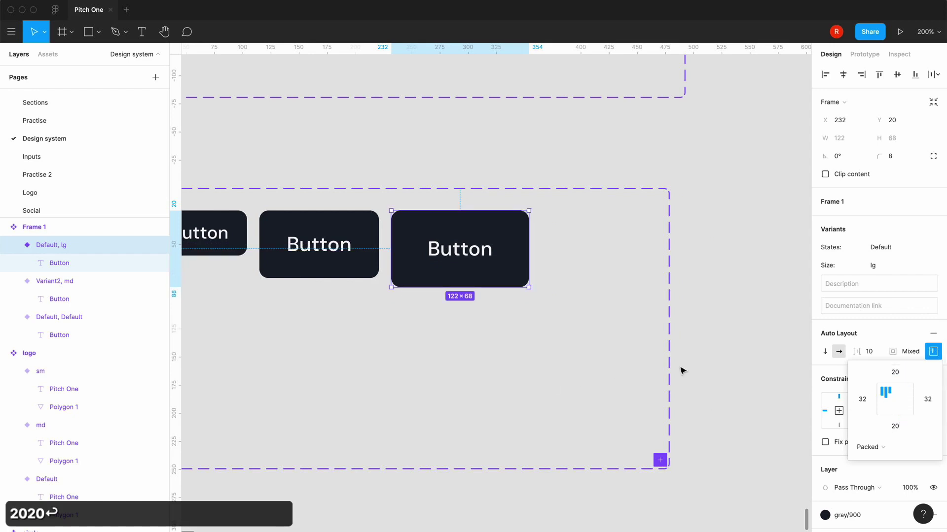
Set the auto layout content alignment of the lg, md and default button variants to centre
left_click(894, 399)
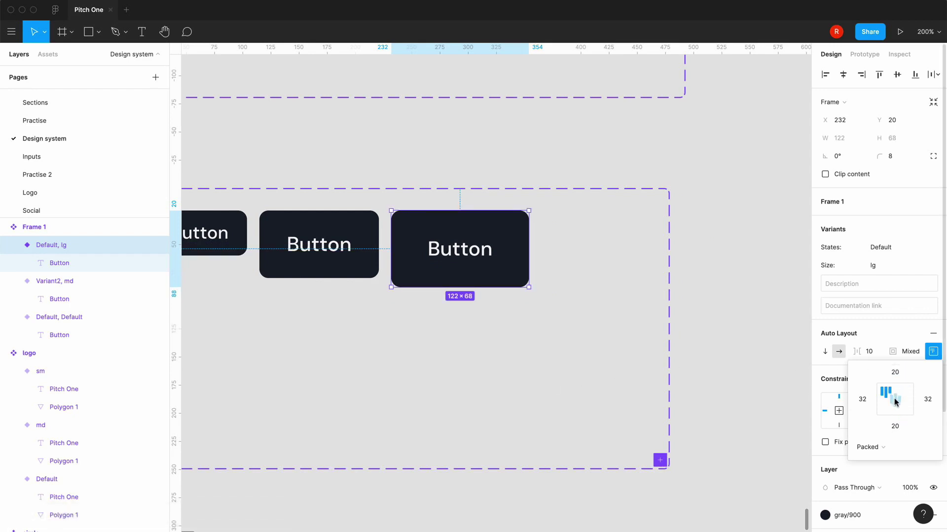
left_click(370, 269)
left_click(933, 351)
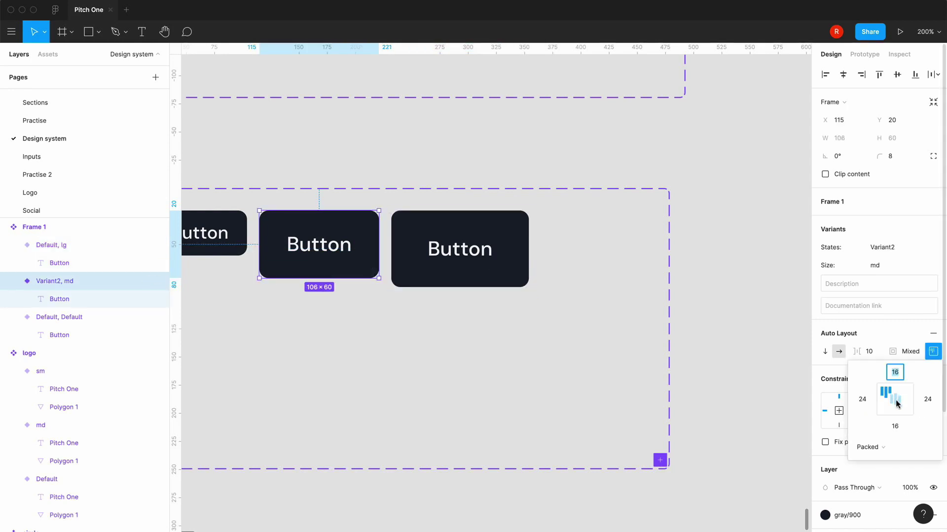
scroll(397, 333, "left", 3)
left_click(308, 239)
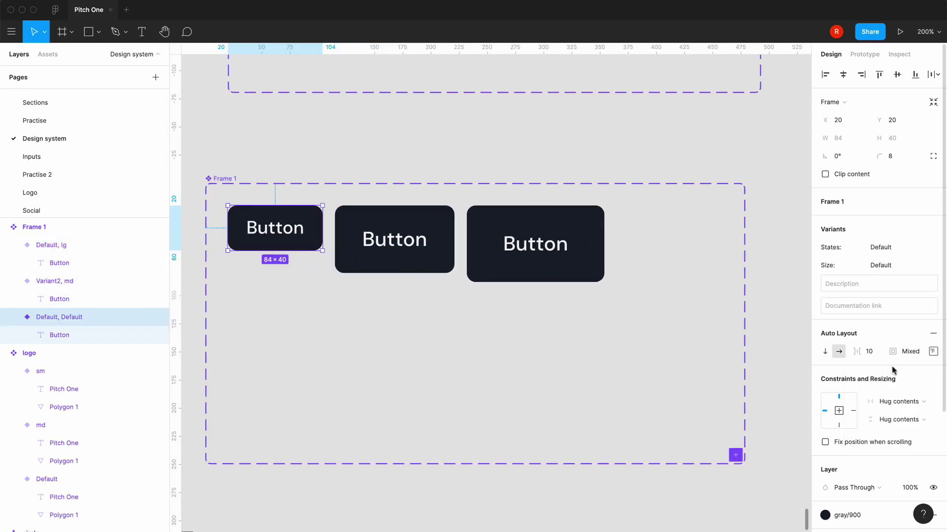
left_click(929, 354)
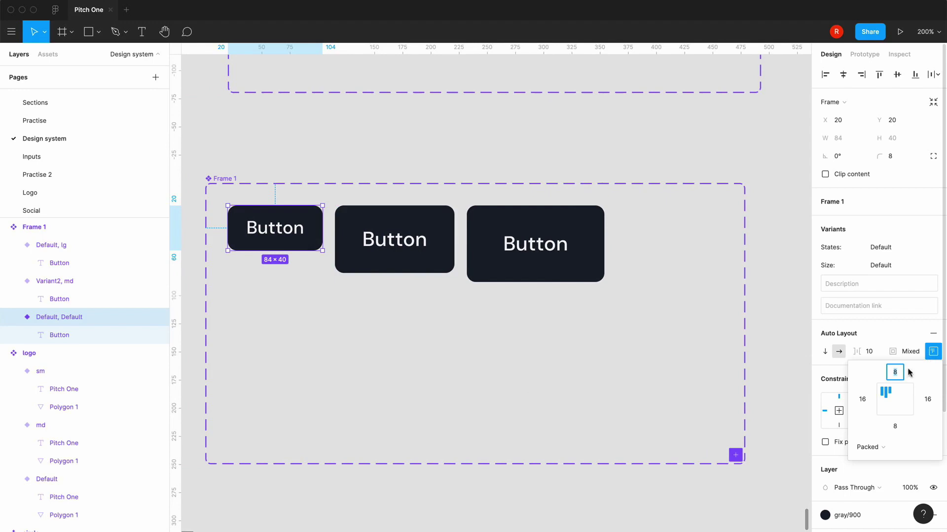
left_click(616, 413)
Rename the component set as button and move it to line up with the left edge of the logo set above
key("shift+0")
double_click(34, 227)
type("button")
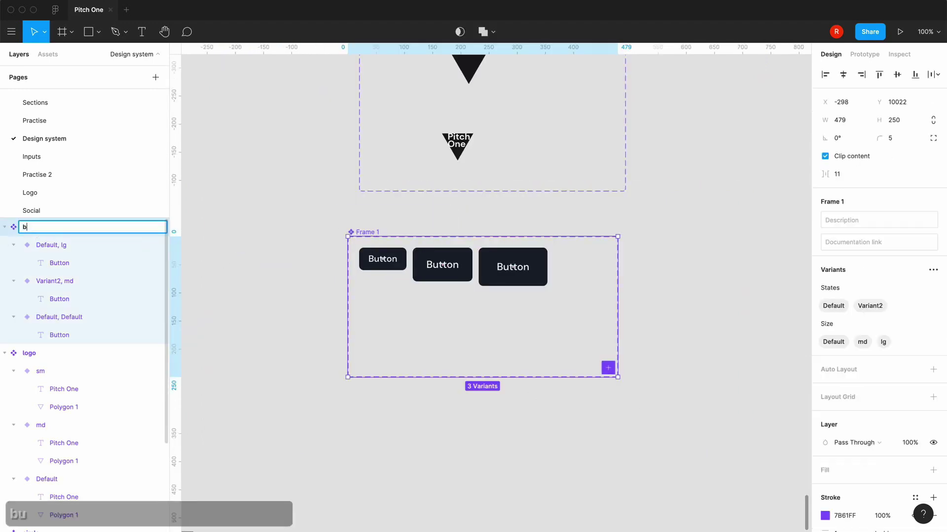
key("Return")
left_click_drag(374, 232, 384, 231)
left_click(307, 263)
key("minus")
key("minus")
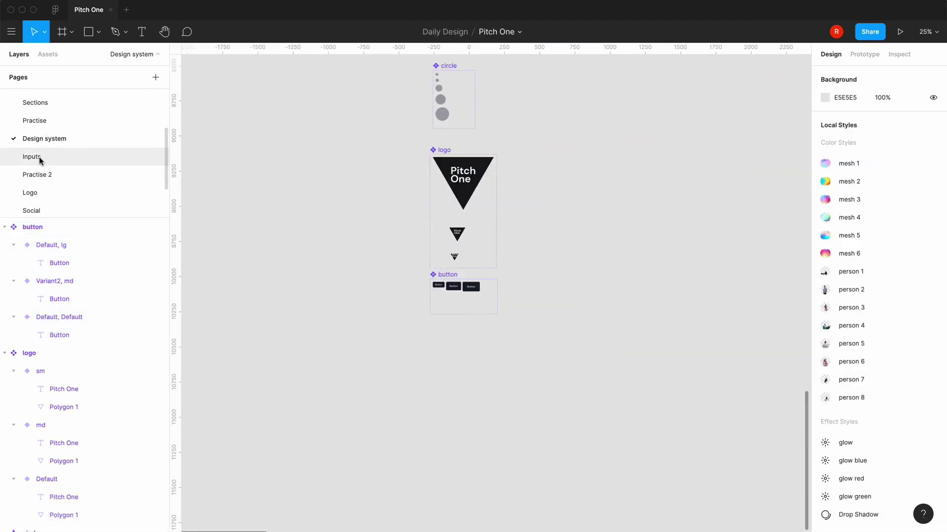
Place a button component instance below the headline in section 1 on the Sections page and switch it to the md size
left_click(35, 103)
left_click(48, 55)
left_click_drag(30, 152, 430, 330)
left_click(892, 239)
left_click(894, 261)
Change the button instance's text to "Get started" and centre the button horizontally in section 1
double_click(437, 337)
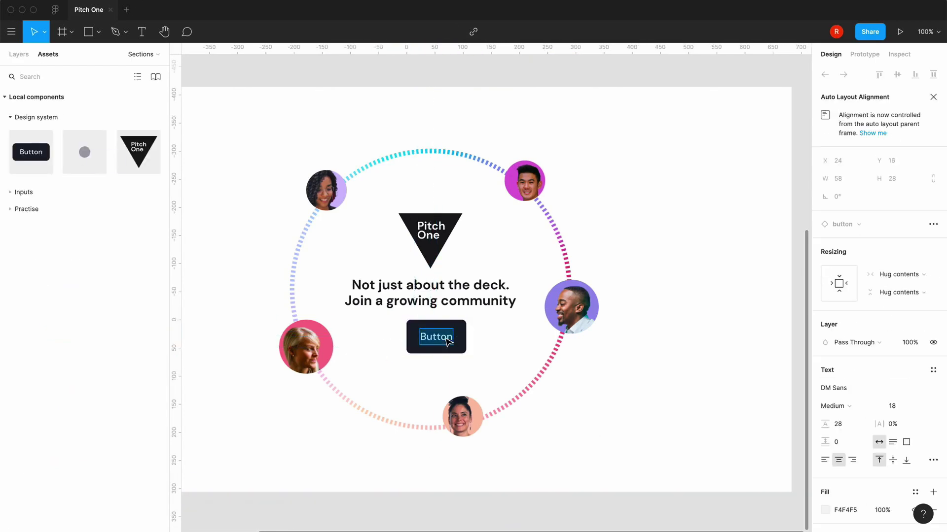
type("Get started")
left_click(496, 463)
left_click(447, 338)
left_click(842, 76)
left_click(660, 484)
key("minus")
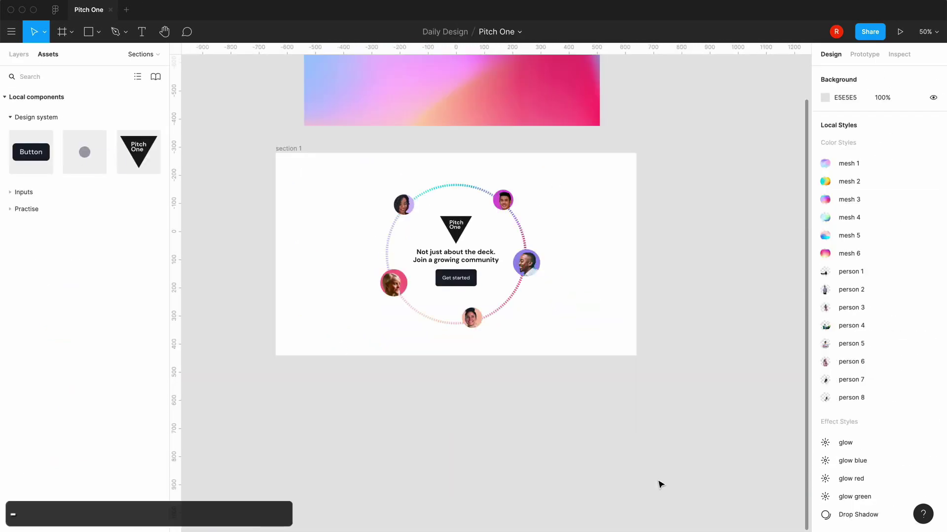
left_click(394, 323)
left_click(932, 202)
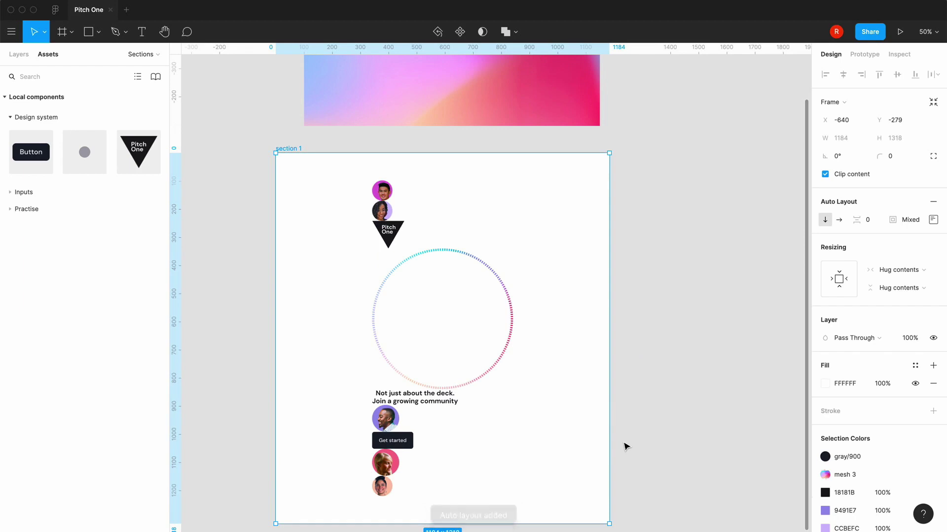
key("super+z")
Wrap the ring, avatars, logo, headline and button of section 1 in a single frame
left_click(19, 54)
left_click_drag(342, 175, 574, 342)
key("alt+super+g")
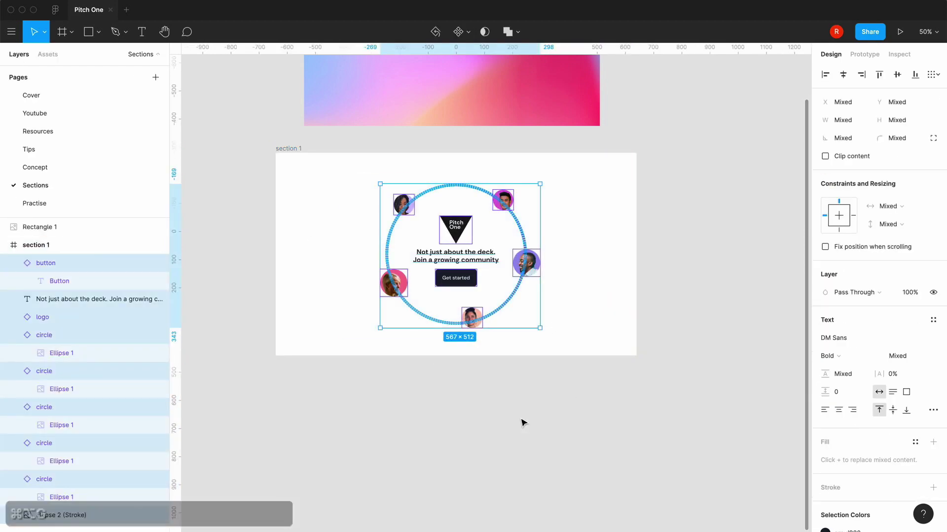
Add vertical auto layout to section 1 with a fixed width of 1280 and an item spacing of 0
left_click(599, 335)
left_click(932, 202)
left_click(898, 271)
left_click(899, 256)
left_click(841, 138)
type("1280")
key("Return")
left_click(868, 220)
type("0")
key("Return")
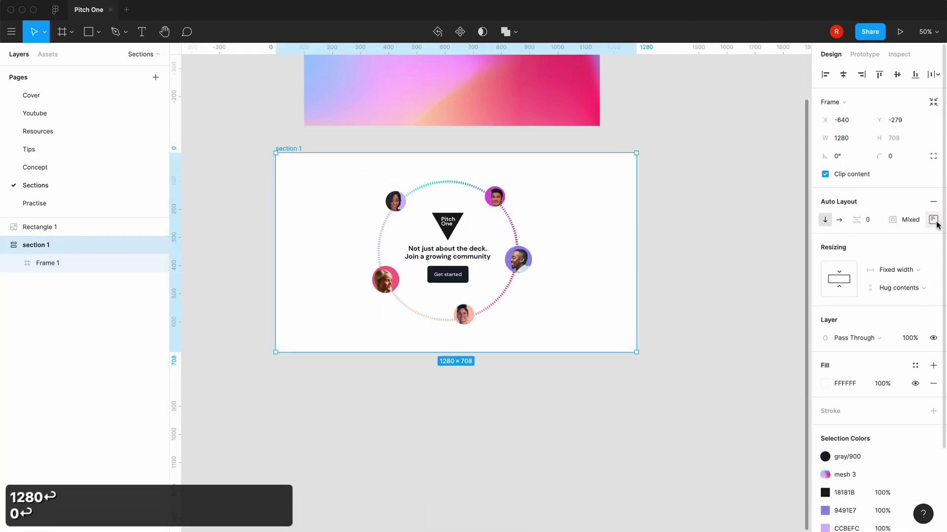
Set section 1's top and bottom padding to 128 and centre its inner frame
left_click(934, 221)
type("128")
key("Return")
left_click(895, 295)
left_click(676, 403)
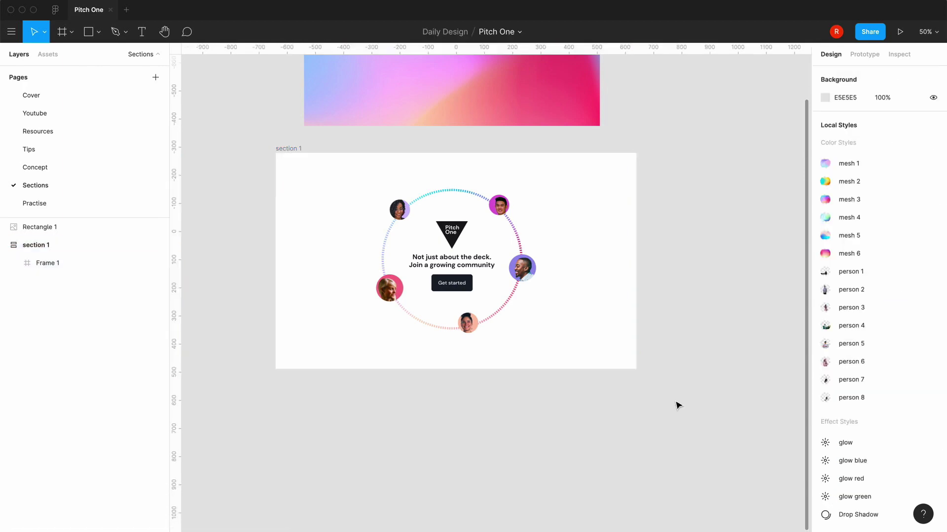
scroll(526, 436, "left", 3)
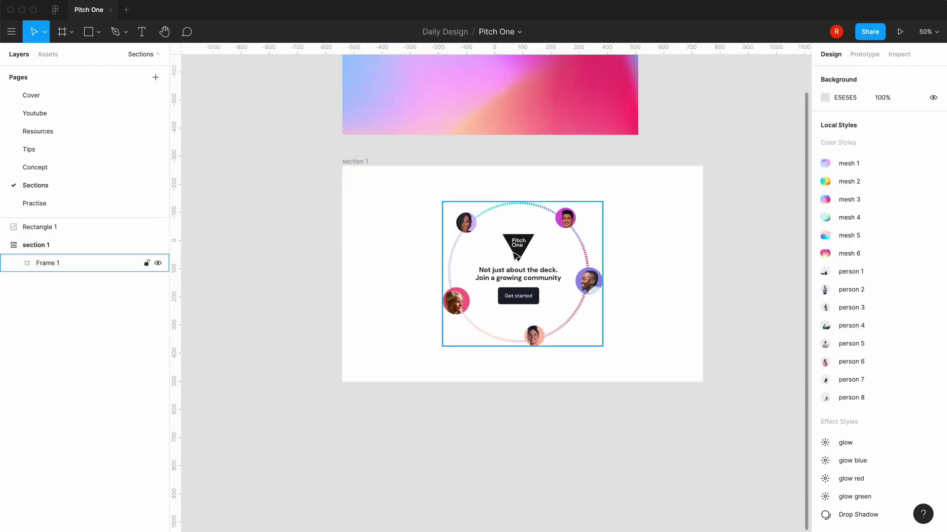
Hide the logo inside the ring and set the headline's font size to 32
double_click(517, 251)
key("super+shift+h")
left_click(414, 384)
double_click(519, 274)
left_click(921, 320)
type("32")
key("Return")
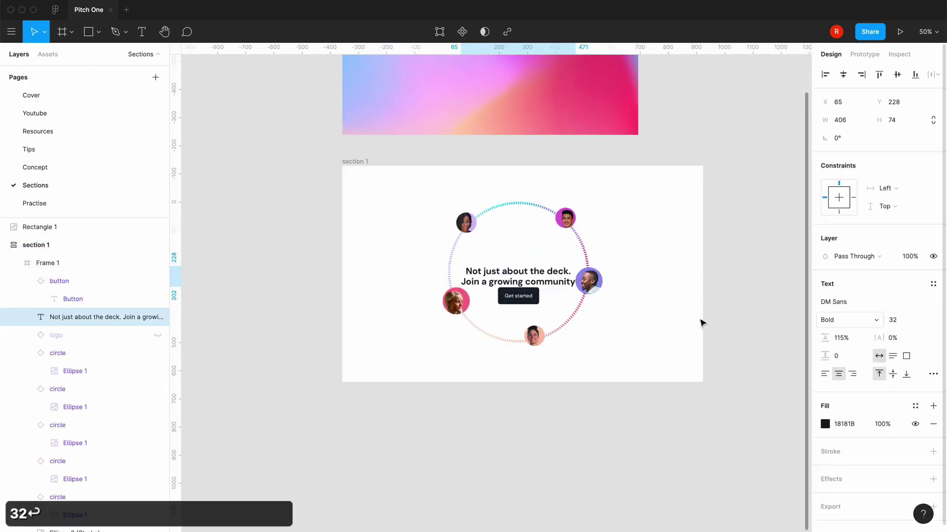
Wrap the headline and button in a centred vertical auto layout, tightening their item spacing from 32 to below 20
left_click(469, 451)
key("shift+0")
double_click(513, 215)
left_click(526, 265, "shift")
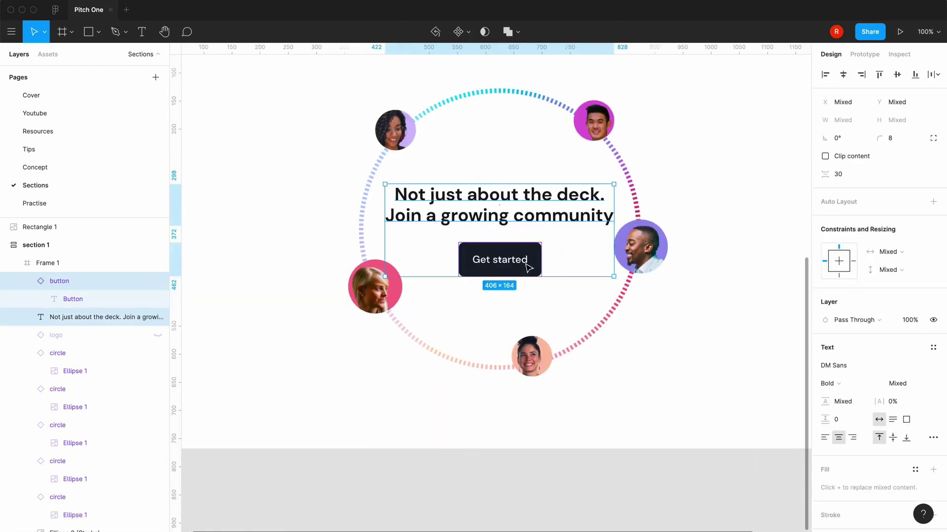
key("shift+a")
left_click(933, 219)
left_click(899, 268)
left_click(868, 219)
type("32")
key("Return")
type("20")
key("Return")
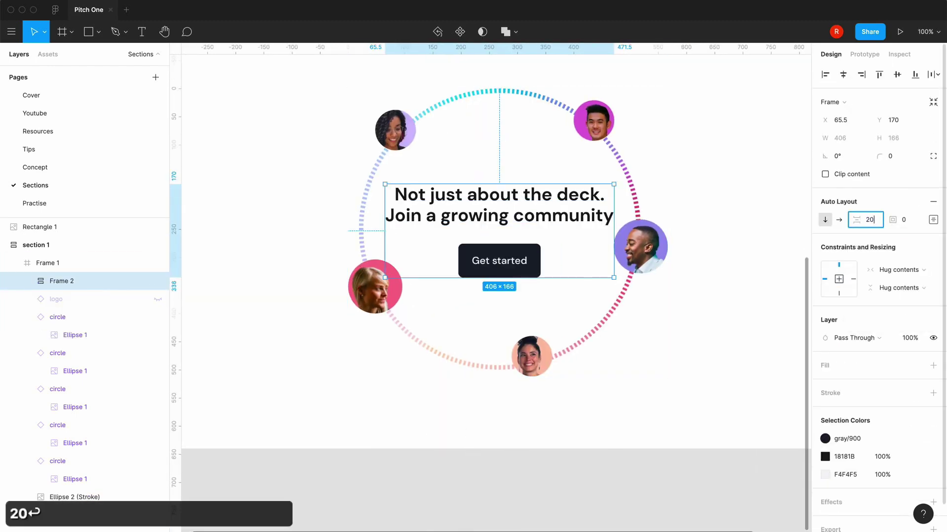
key("Return")
Narrow the headline to about 252 wide so that it wraps onto four lines
left_click(600, 503)
key("minus")
key("equal")
left_click(592, 213, "super")
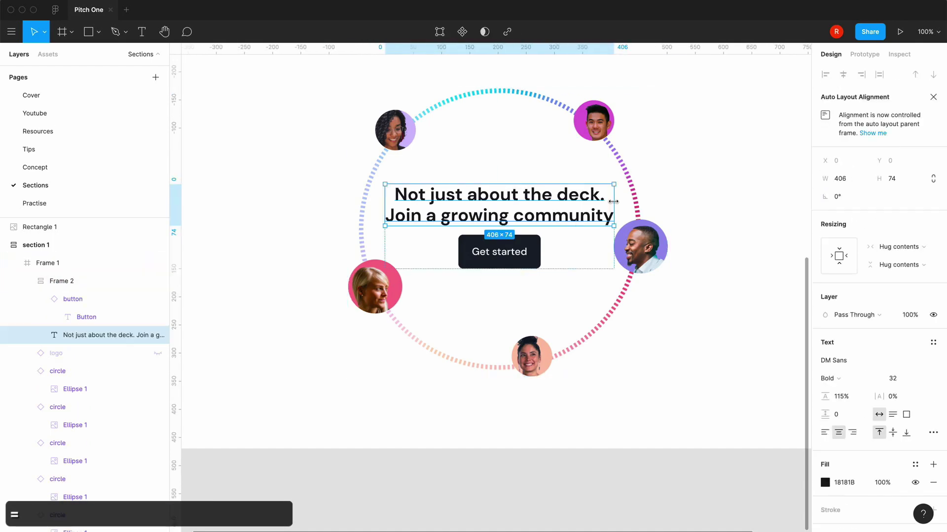
left_click_drag(613, 205, 527, 209)
Centre the headline-and-button frame horizontally and vertically within its parent frame
left_click(451, 473)
double_click(461, 232)
left_click(843, 74)
left_click(897, 75)
left_click(508, 482)
key("minus")
Remove the auto layout from section 1
left_click(526, 325)
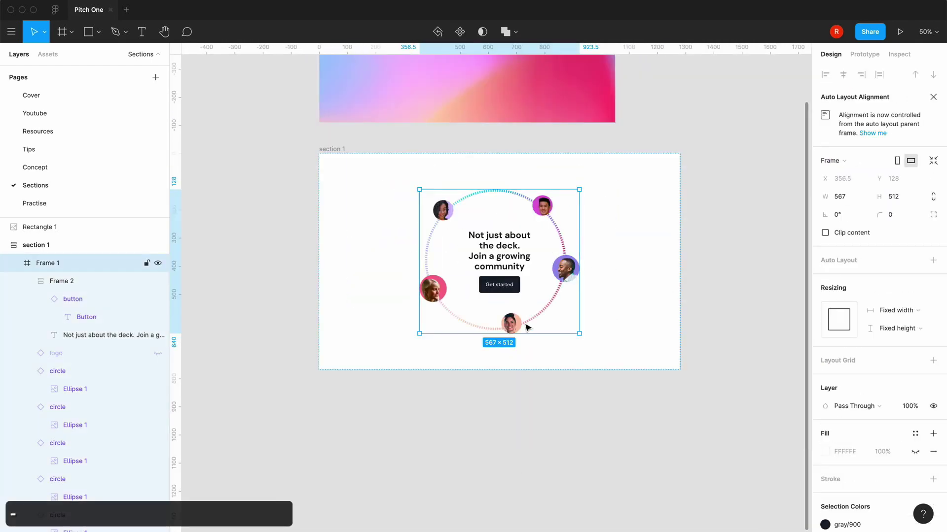
left_click(393, 407)
left_click(332, 149)
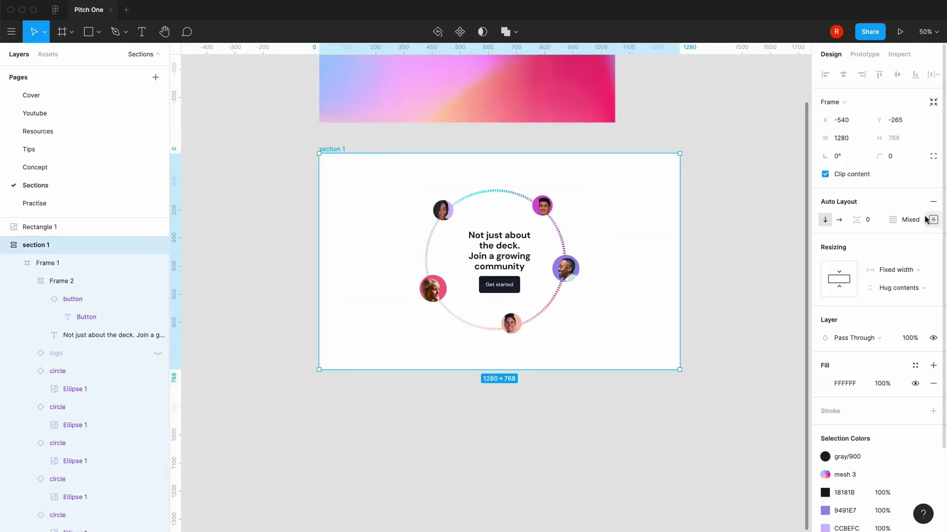
left_click(933, 202)
double_click(513, 268)
left_click(565, 269)
left_click_drag(553, 239, 562, 239)
key("super+z")
Shift the headline-and-button frame slightly left to sit centrally inside the dashed ring
left_click(582, 419)
key("equal")
left_click(501, 233)
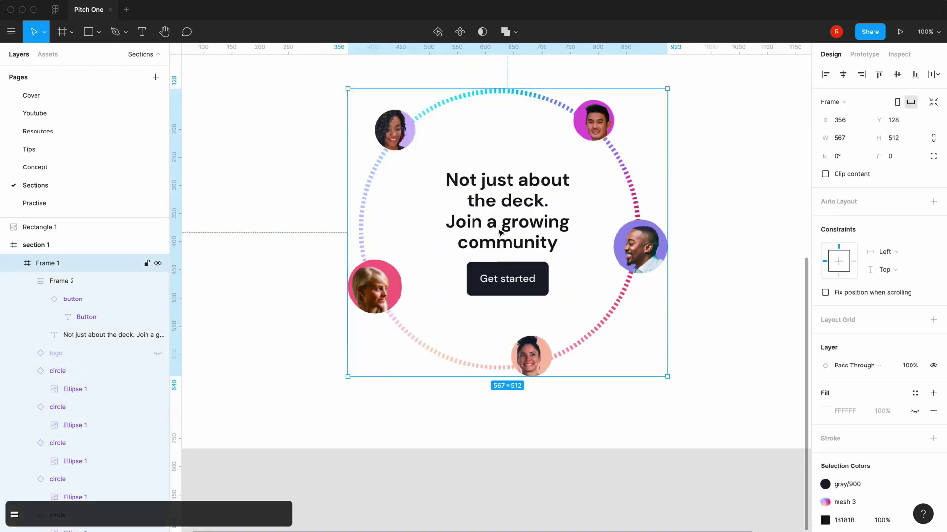
double_click(501, 232)
left_click_drag(501, 232, 490, 232)
left_click(417, 446)
key("minus")
key("equal")
Add a full stop after "community" at the end of the headline
double_click(541, 242)
left_click(548, 243)
type(".")
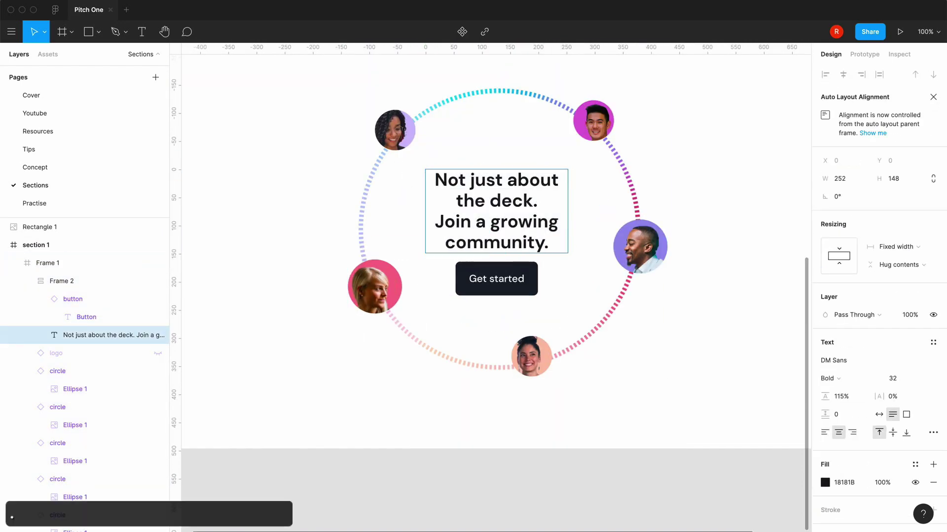
left_click(457, 476)
key("minus")
key("equal")
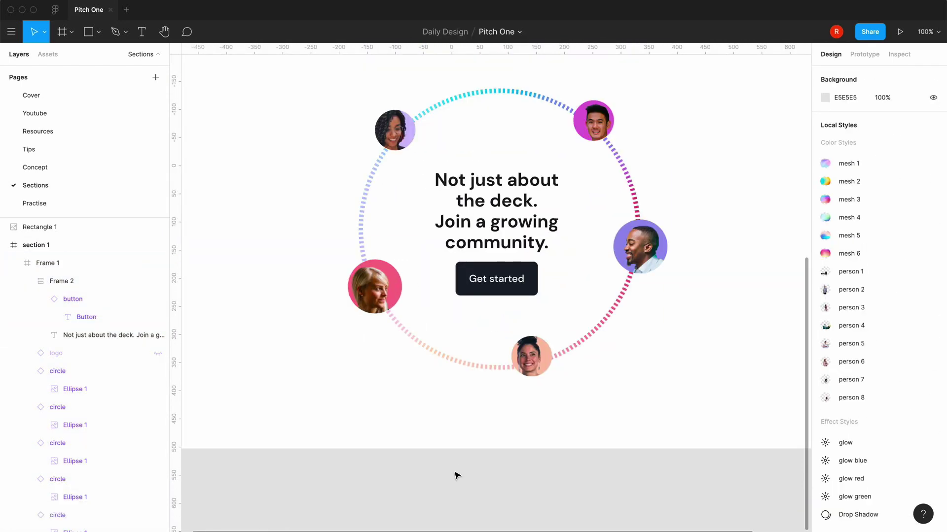
key("super+z")
key("super+z")
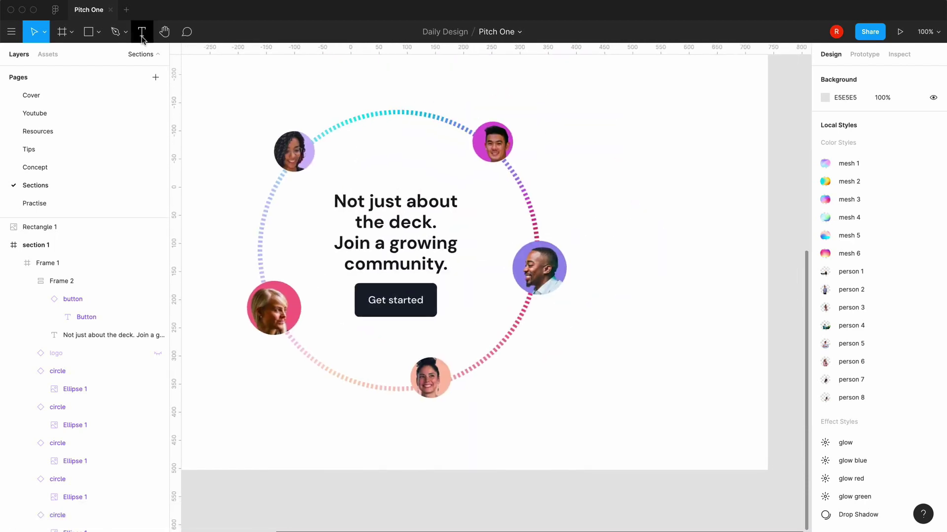
Add a left-aligned caption "Save time" in Regular at size 18 beside the man's avatar on the ring's right side
left_click(591, 270)
type("Save time")
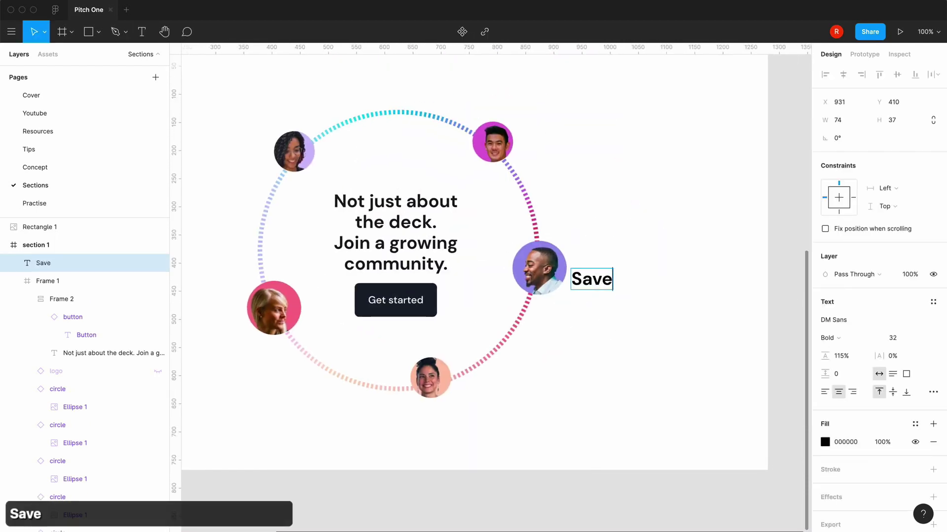
left_click(825, 392)
left_click(892, 338)
type("18")
key("Return")
key("super+a")
left_click(893, 338)
type("18")
key("Return")
left_click_drag(594, 276, 626, 266)
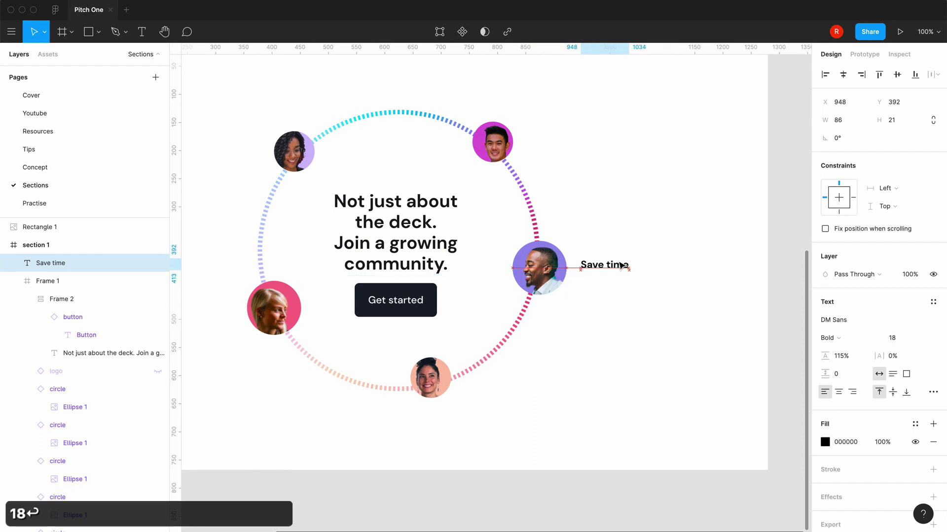
left_click(831, 338)
left_click(840, 325)
Change the "Save time" caption to "Get your ducks in order and save time", breaking the line before "and"
double_click(613, 267)
key("Right")
type("and")
key("BackSpace")
key("BackSpace")
key("BackSpace")
key("BackSpace")
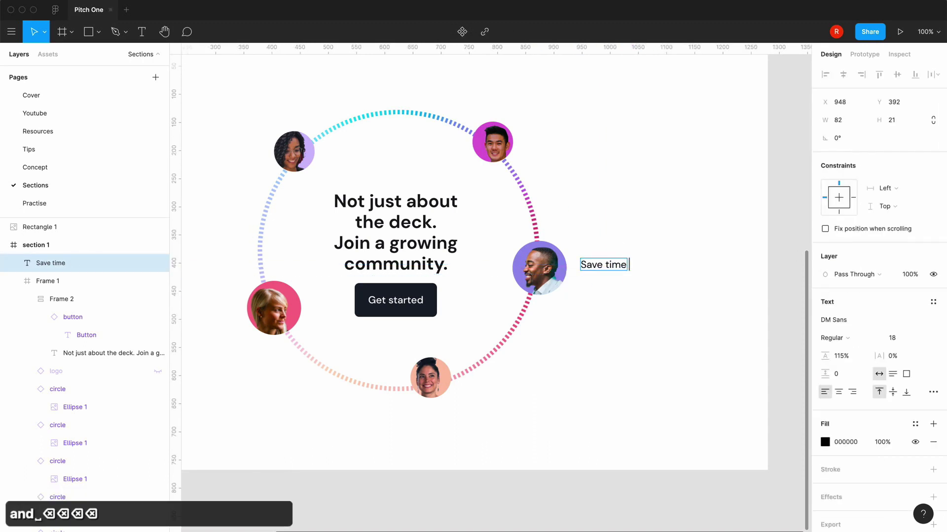
type("Get yoiur")
key("BackSpace")
key("BackSpace")
key("BackSpace")
key("BackSpace")
type("ur ducks in or")
key("Return")
type("and")
key("Right")
key("BackSpace")
type("s")
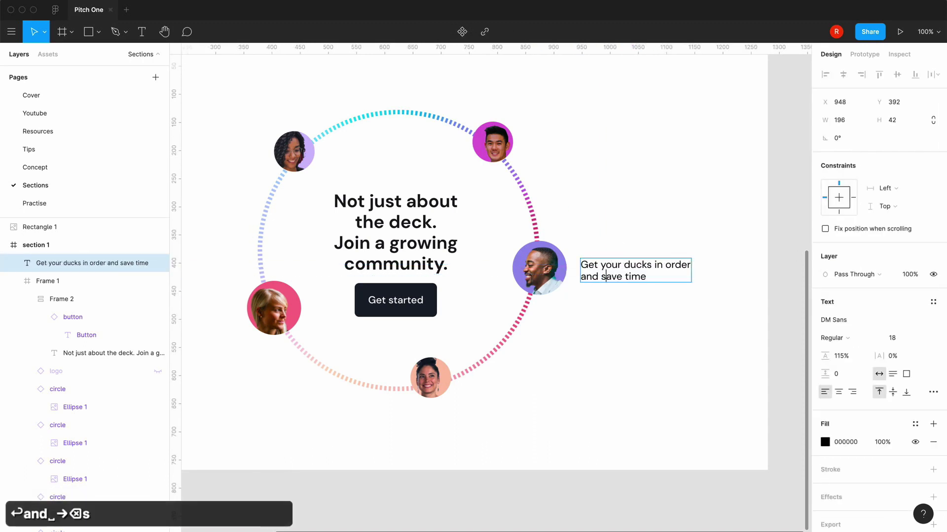
Narrow the caption to about 182 wide and remove its manual line break so it wraps naturally onto two lines
left_click_drag(693, 268, 683, 268)
double_click(587, 288)
key("Left")
key("BackSpace")
left_click(595, 316)
Duplicate the caption and place the copy left of the blonde woman's avatar on the ring
scroll(595, 345, "left", 2)
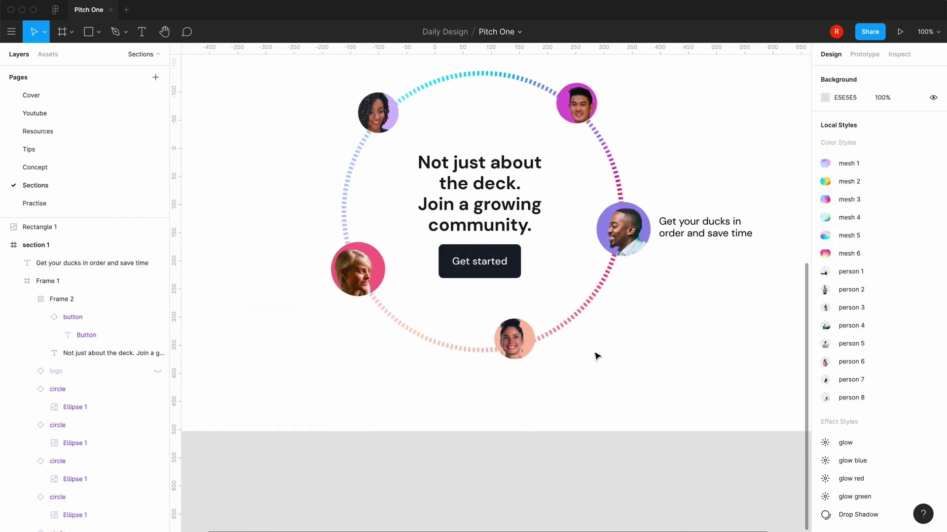
left_click(686, 233)
key("super+c")
key("super+v")
left_click_drag(686, 233, 251, 265)
scroll(296, 291, "left", 2)
left_click(315, 294)
scroll(408, 365, "up", 1)
scroll(408, 365, "right", 3)
scroll(407, 365, "down", 1)
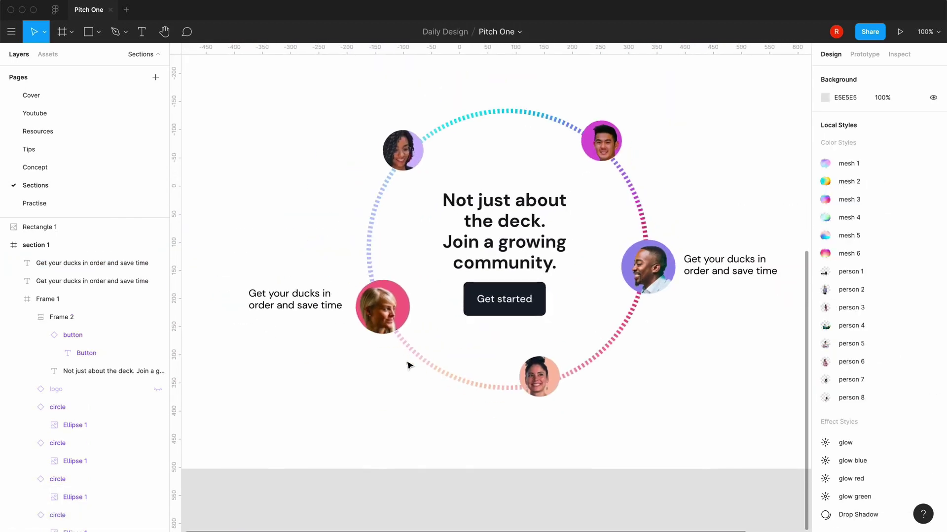
left_click(305, 299)
left_click(416, 243, "shift")
left_click(416, 243)
left_click(374, 419)
scroll(374, 419, "down", 2)
scroll(374, 419, "right", 1)
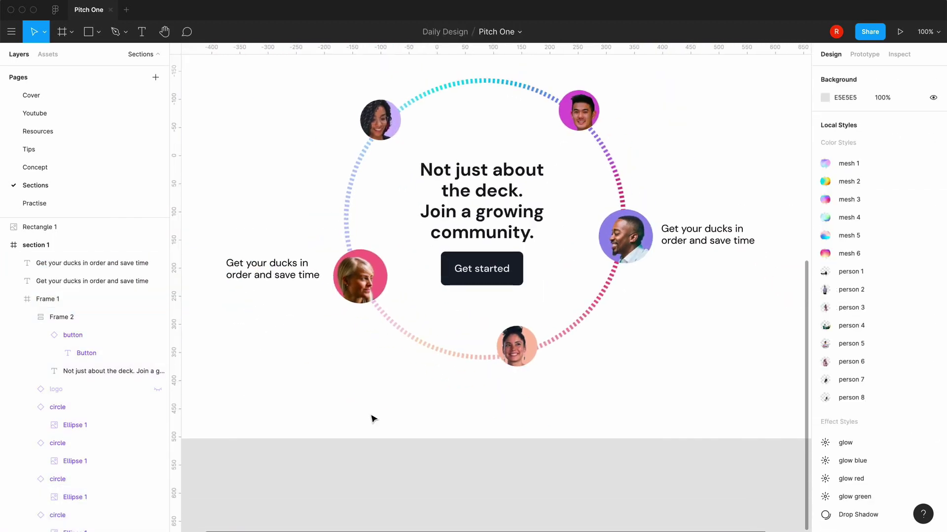
Move both caption layers into Frame 1
scroll(374, 419, "up", 5)
scroll(373, 419, "right", 1)
left_click(368, 363)
left_click(91, 280)
left_click(91, 263, "shift")
left_click_drag(91, 262, 98, 305)
Swap the two left avatars' positions on the ring, moving the blonde woman's avatar and its caption to the upper left
left_click(256, 335)
left_click(359, 352, "shift")
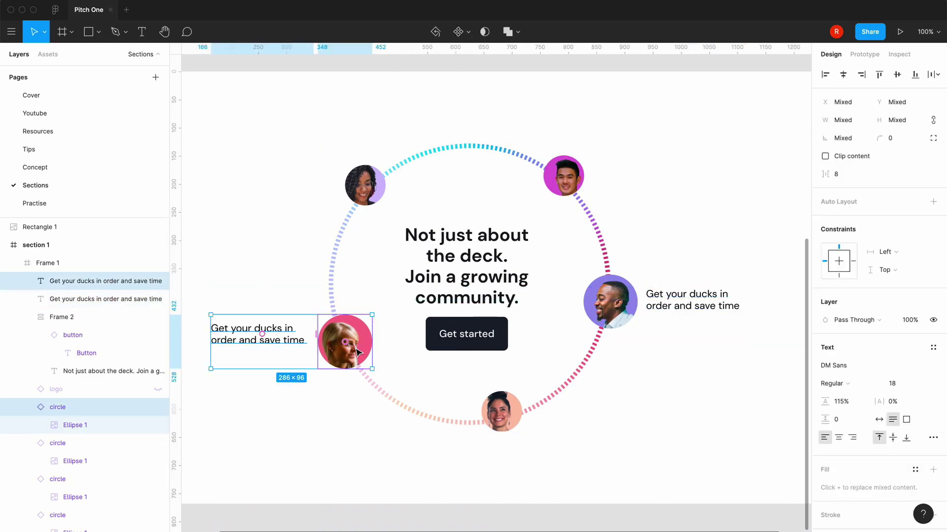
left_click_drag(359, 353, 331, 240)
left_click_drag(365, 188, 349, 353)
left_click(261, 222)
left_click(329, 237, "shift")
left_click_drag(330, 236, 367, 211)
left_click(274, 316)
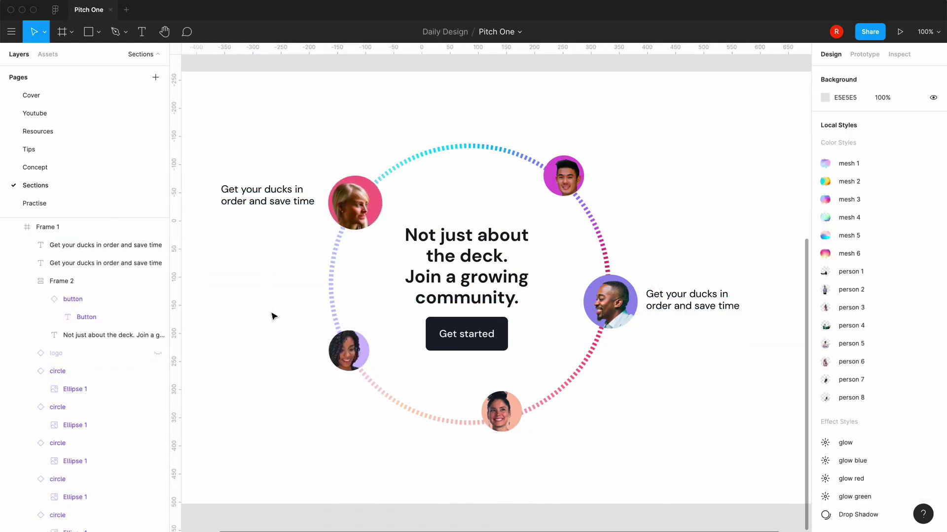
Right-align the left caption's text and shift both captions slightly away from their avatars
left_click(285, 199)
key("alt+super+r")
left_click_drag(285, 199, 280, 197)
left_click(306, 389)
left_click_drag(680, 301, 683, 302)
Replace the left caption's text with "Practise, get feedback from investors"
double_click(276, 194)
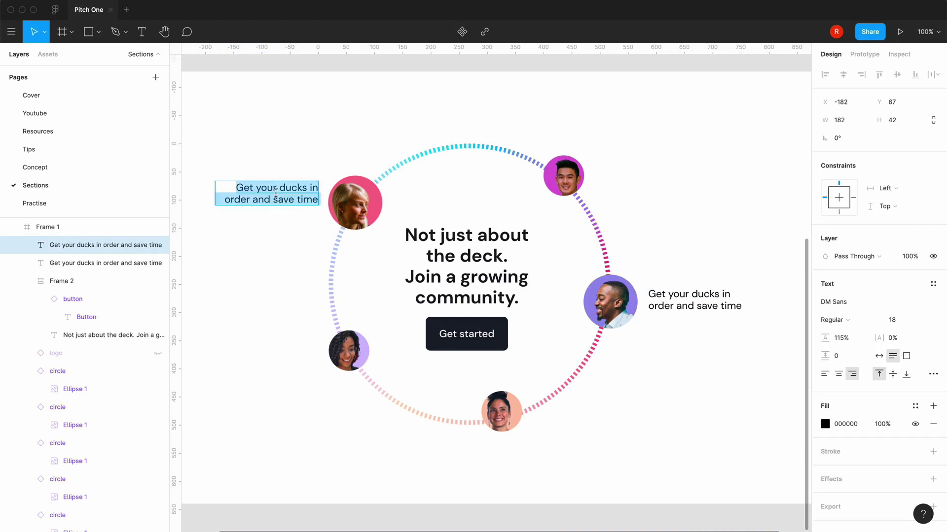
type("Practise, get feeb")
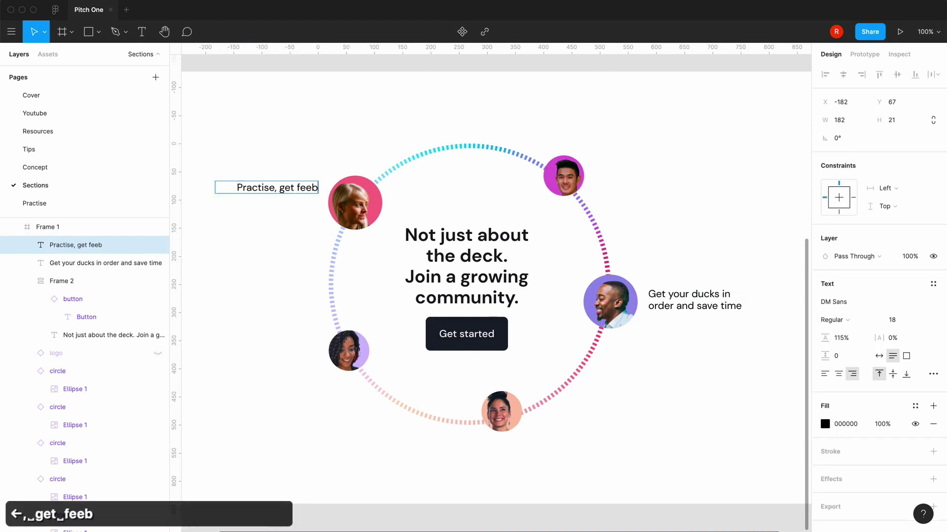
key("BackSpace")
type("dback from investors")
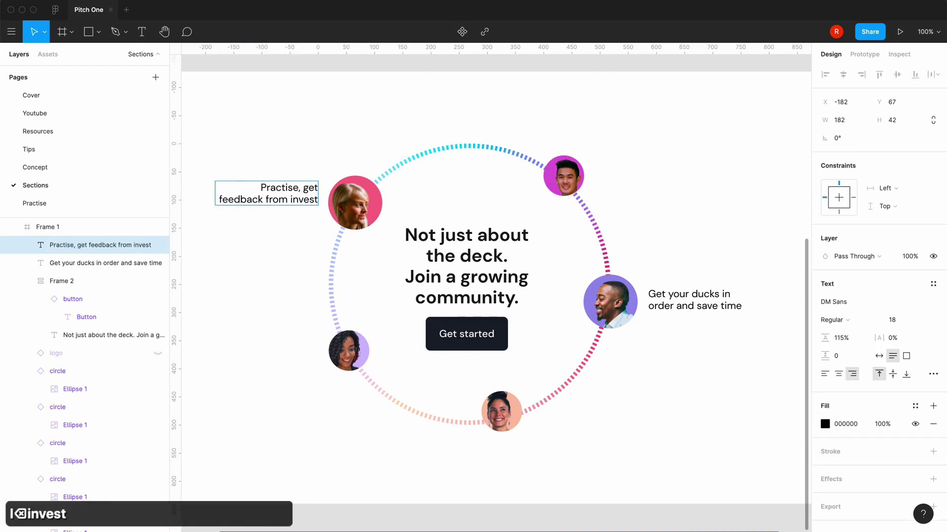
key("Escape")
scroll(241, 242, "down", 2)
left_click(355, 384)
Set the fill of the "Get your ducks in order and save time" caption to 18181B
left_click(707, 238)
left_click(825, 424)
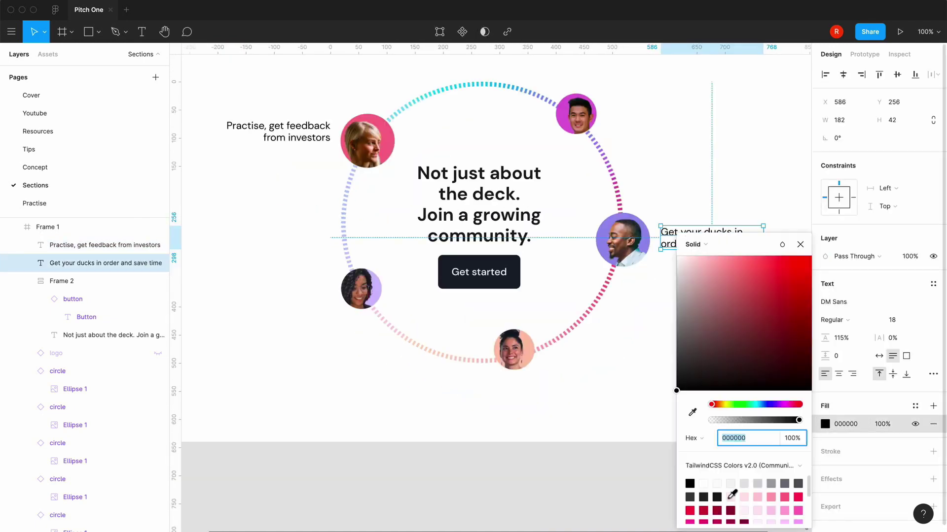
left_click(691, 489)
left_click(591, 410)
left_click(281, 131)
scroll(557, 419, "left", 1)
Duplicate the right caption directly beneath itself and replace the copy's text with the person's name
left_click(709, 242)
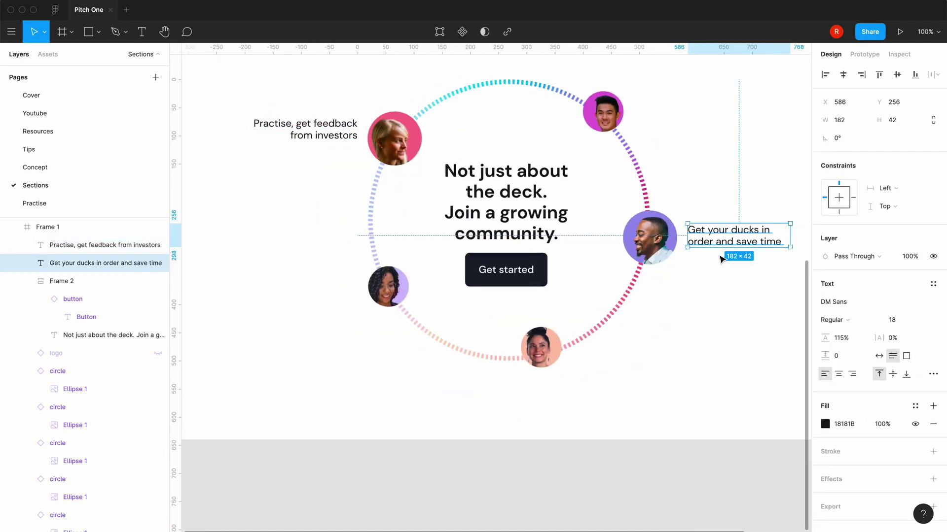
key("super+c")
key("super+v")
left_click_drag(709, 243, 708, 265)
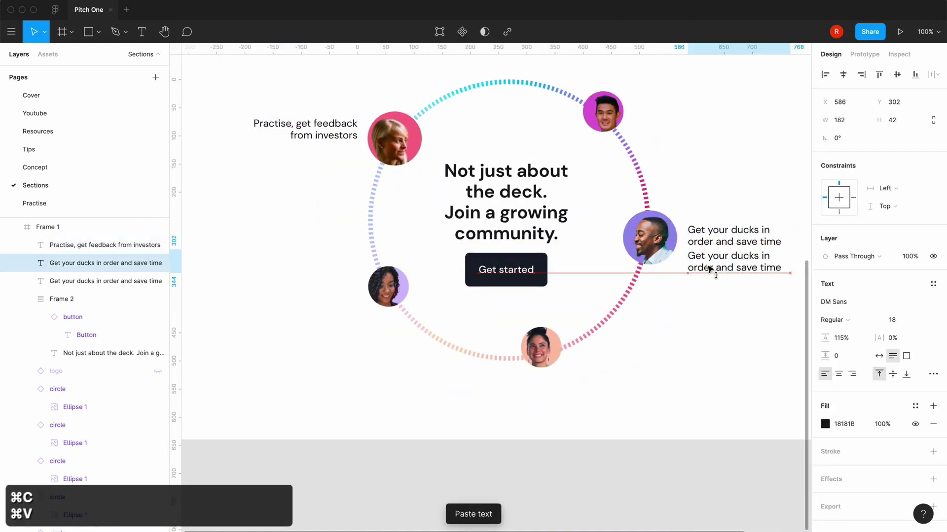
double_click(707, 265)
type("John Doe")
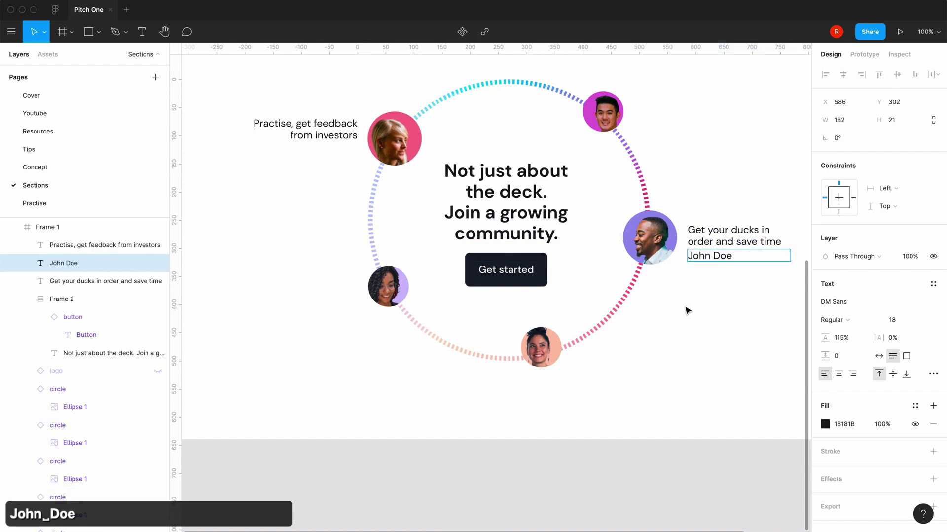
key("Escape")
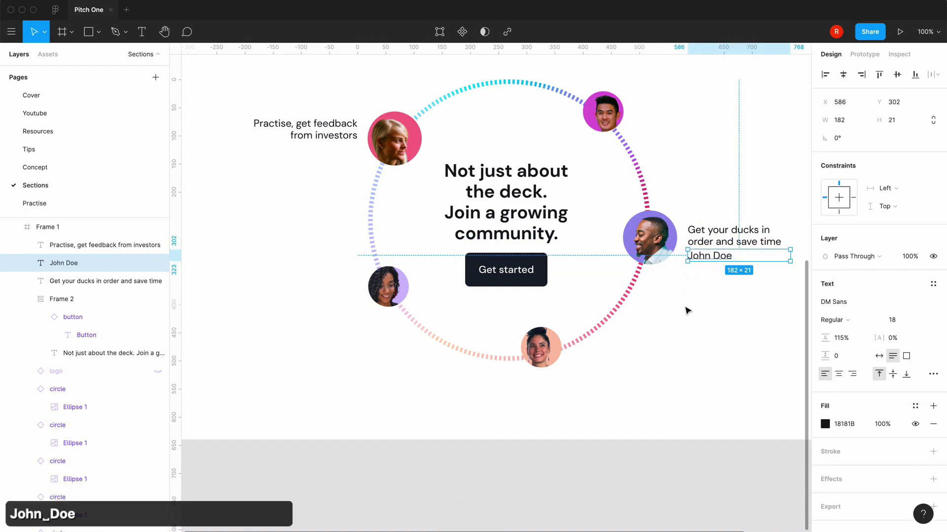
Append "developer at Oscorp" after the name in the lower right caption
double_click(727, 259)
key("Right")
type("st")
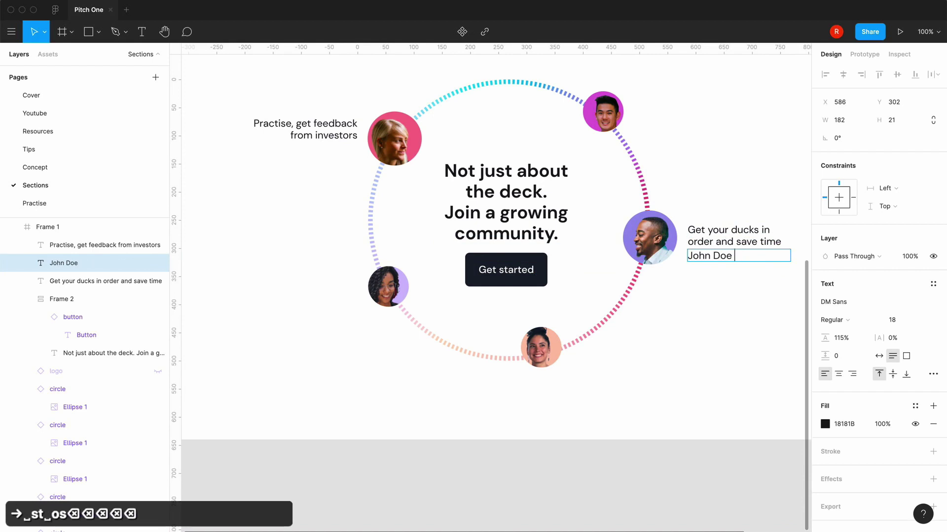
type("developer at Oscorp")
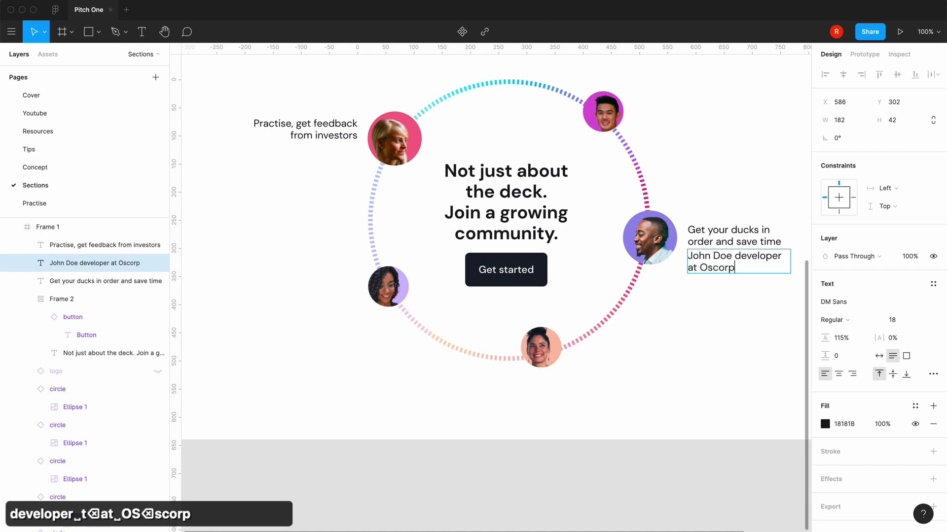
key("Escape")
scroll(733, 348, "right", 3)
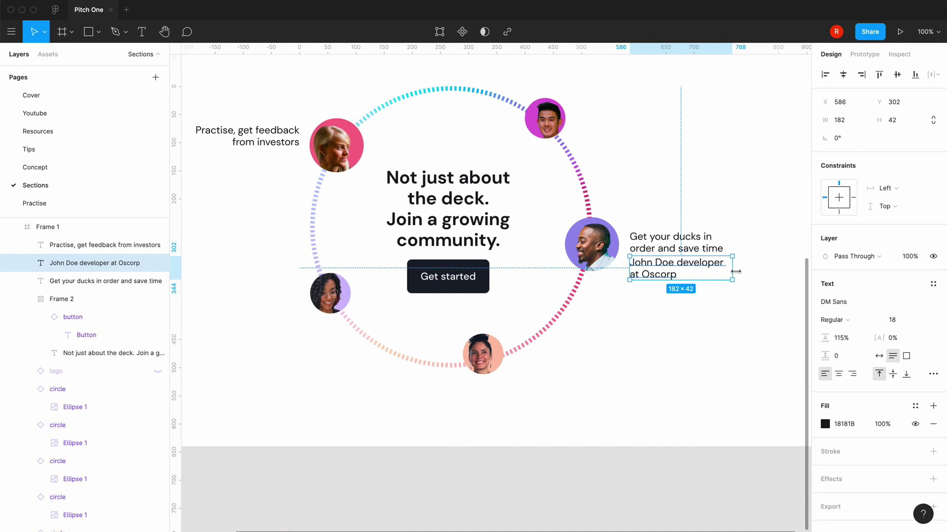
Put the job title on its own line below the name and capitalise it as "Developer at Oscorp"
double_click(683, 265)
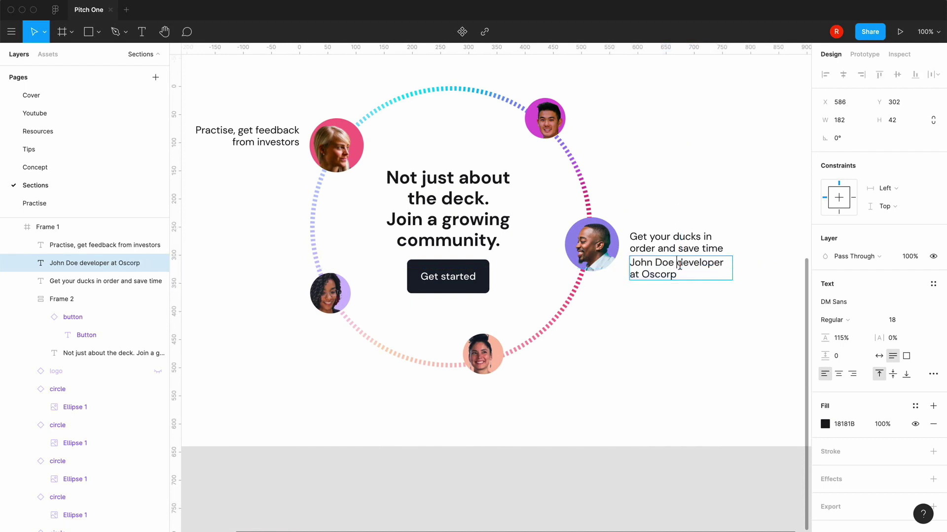
key("Return")
key("Right")
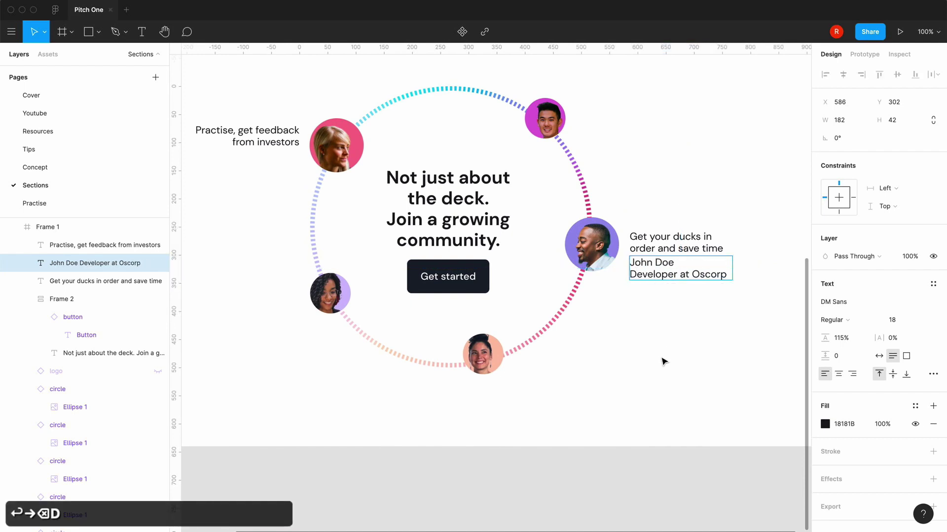
key("Escape")
left_click(662, 361)
Set the font size of the name and job title text to 14
left_click(666, 272)
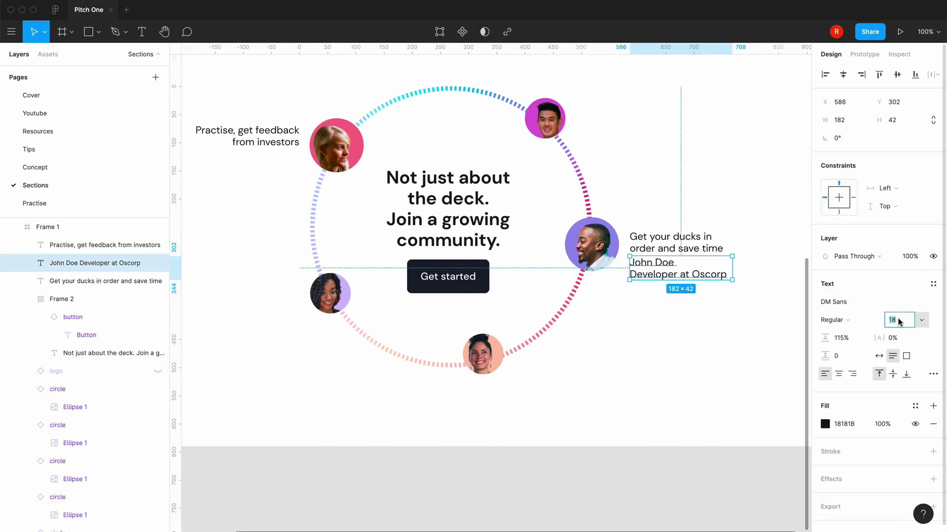
type("14")
key("Return")
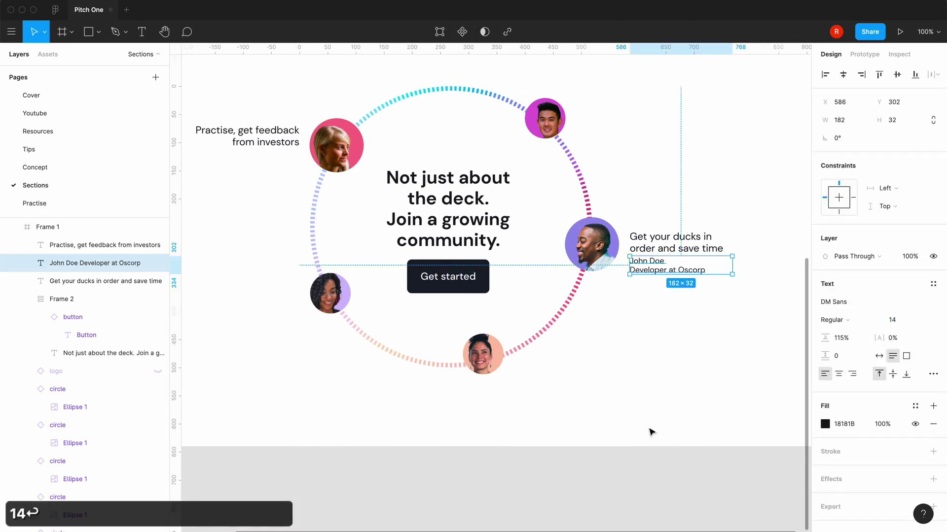
Copy the attribution under "Get your ducks in order and save time" and place it right-aligned beneath "Practise, get feedback from investors"
left_click(650, 433)
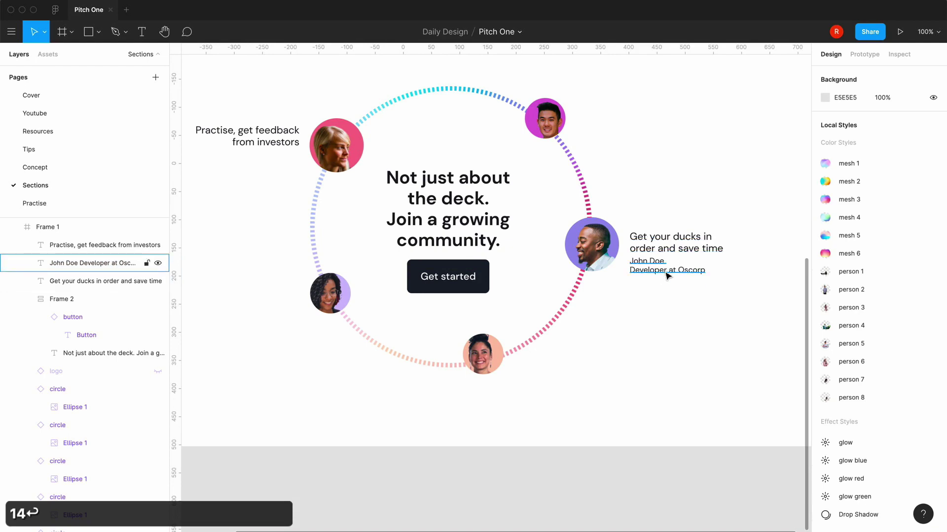
left_click(666, 276)
left_click(613, 368)
key("super+c")
left_click(613, 435)
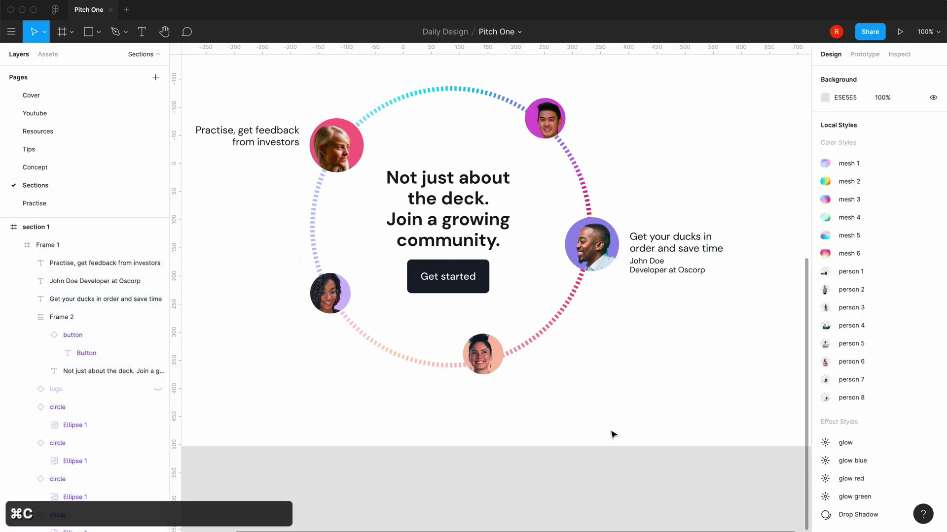
scroll(406, 177, "left", 3)
left_click(394, 136)
left_click(483, 142, "shift")
key("g")
left_click(407, 180)
scroll(598, 281, "right", 4)
left_click(600, 280)
scroll(524, 423, "left", 5)
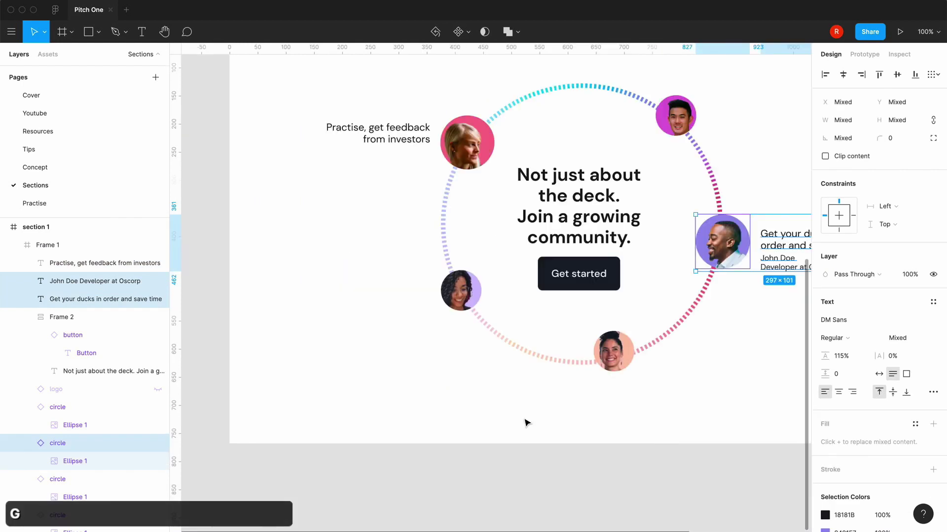
key("super+v")
left_click_drag(284, 200, 382, 164)
Replace the first name in the left attribution and change its job title to "Founder"
double_click(410, 153)
type("Jane")
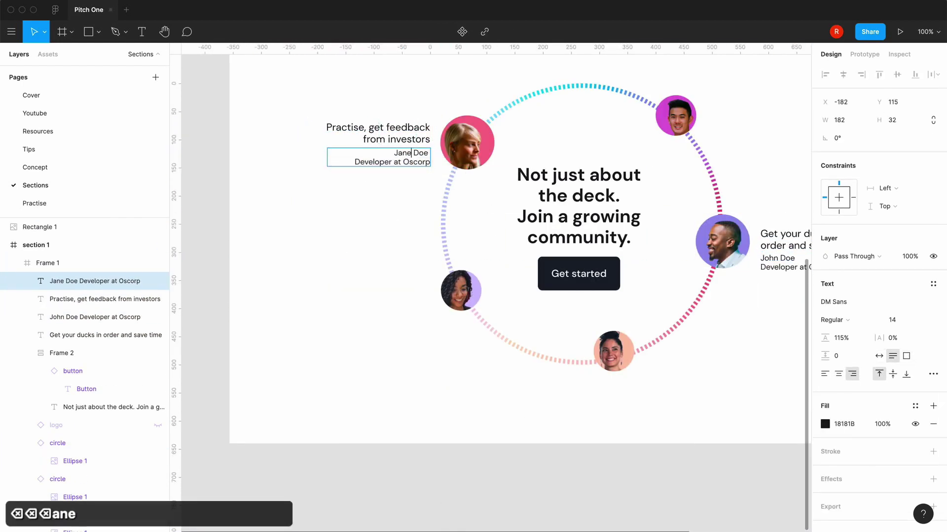
double_click(392, 163)
type("Found")
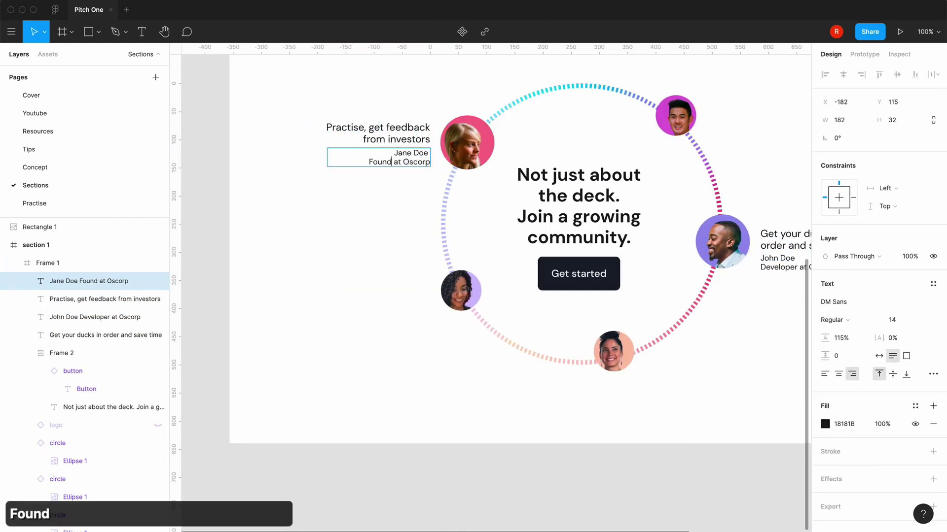
type("er")
Change the company in the left attribution to "Stark"
key("Right")
key("Right")
key("Right")
key("Right")
key("Right")
key("Right")
key("Right")
key("Right")
key("Right")
key("BackSpace")
Change the job title in the left attribution to "Maker"
left_click(408, 162)
key("Left")
key("Left")
key("BackSpace")
key("BackSpace")
key("BackSpace")
key("BackSpace")
key("BackSpace")
key("BackSpace")
key("BackSpace")
type("Maker")
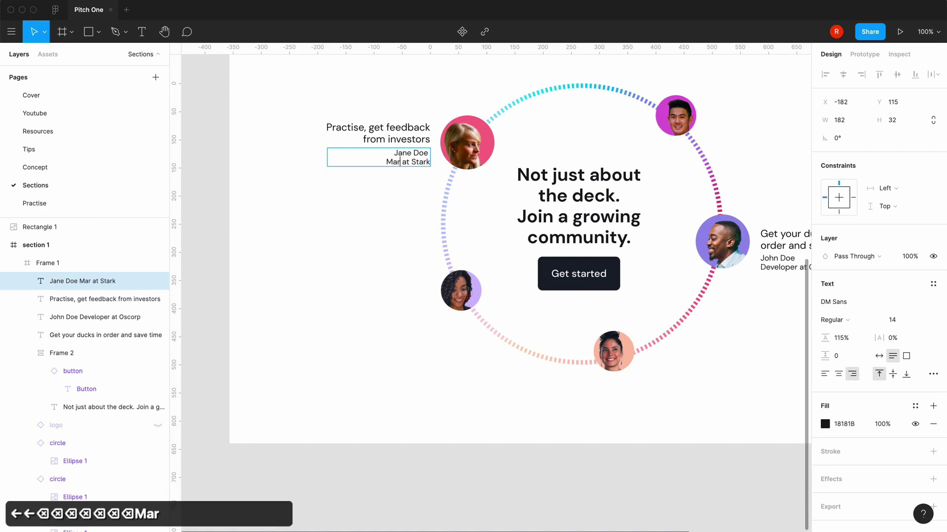
left_click(359, 304)
Change the job title in the right attribution to "Scientist"
scroll(359, 304, "right", 2)
triple_click(718, 272)
type("Scientist")
left_click(687, 401)
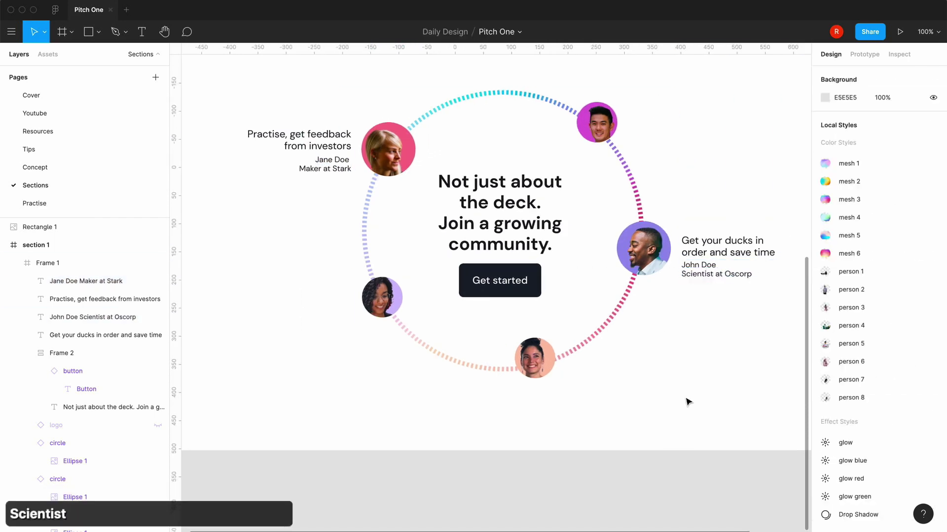
Change the job title in the left attribution to "Technologist"
scroll(687, 401, "left", 2)
double_click(345, 177)
type("Technologist")
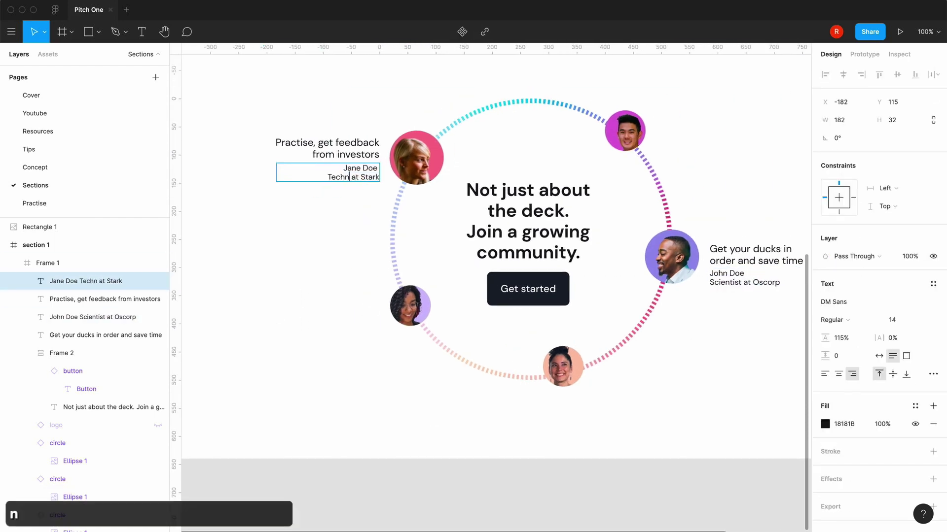
left_click(294, 486)
Wrap the left caption and its attribution in a vertical auto layout with the contents aligned right
left_click(354, 154)
left_click(358, 176, "shift")
key("shift+a")
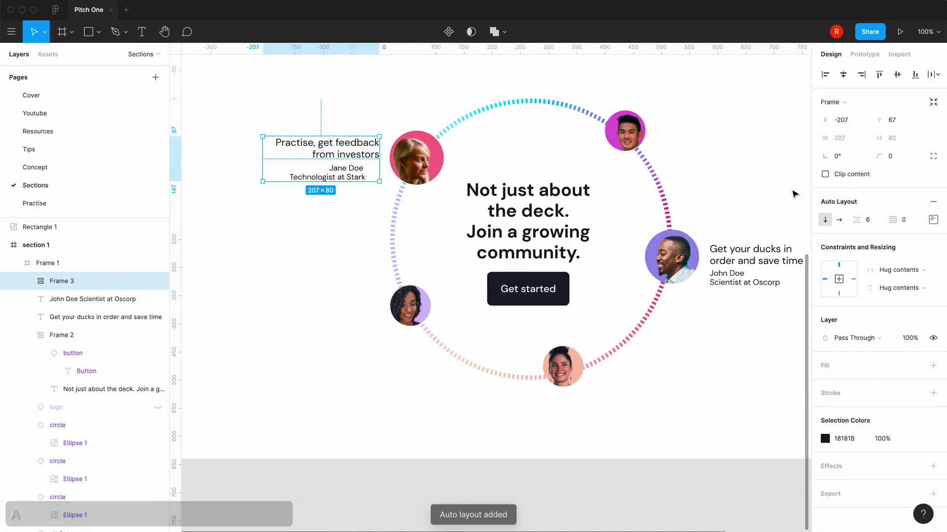
left_click(360, 148)
left_click(62, 281)
left_click(931, 220)
left_click(907, 260)
Colour the left attribution text grey 71717A
double_click(348, 174)
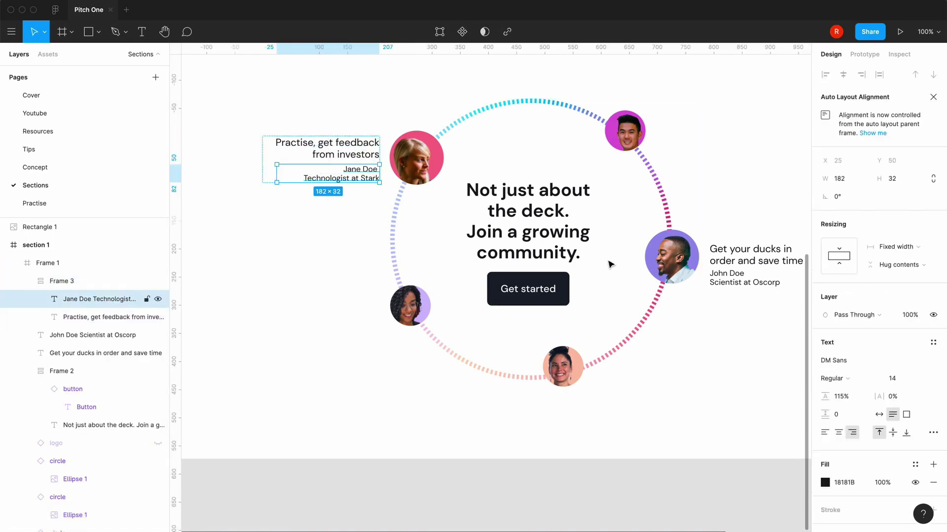
left_click(824, 483)
left_click(773, 484)
left_click(468, 429)
Combine the left text block and its pink avatar in a horizontal auto layout with 16 spacing
scroll(468, 429, "right", 1)
left_click(318, 150)
left_click(387, 153, "shift")
key("g")
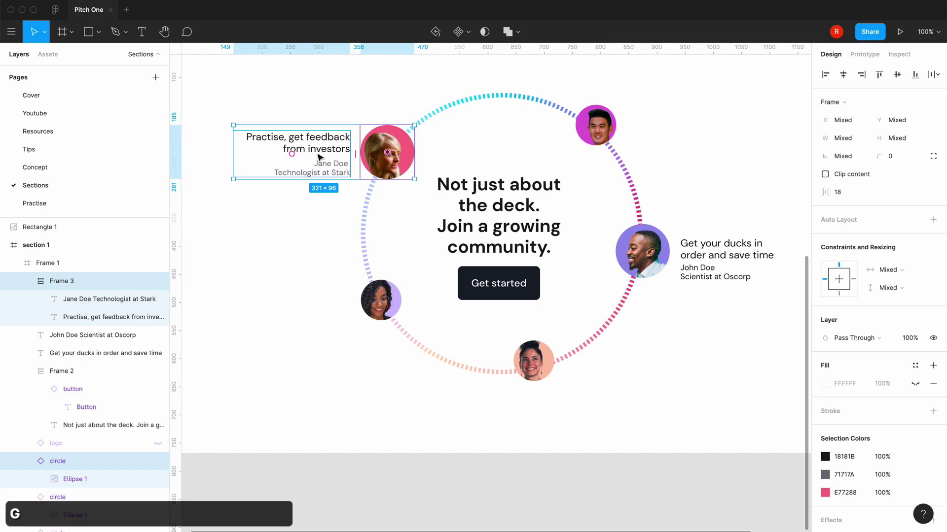
left_click(31, 281)
left_click(30, 424)
key("shift+a")
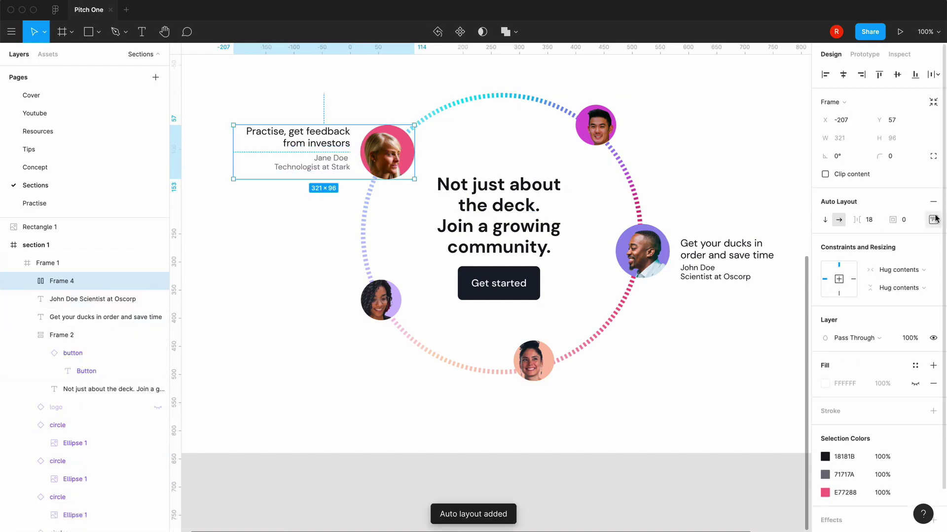
left_click(868, 218)
type("16")
key("Return")
left_click(610, 448)
Wrap the right caption and attribution in a vertical auto layout and colour the attribution the same grey as the left one
scroll(610, 448, "up", 2)
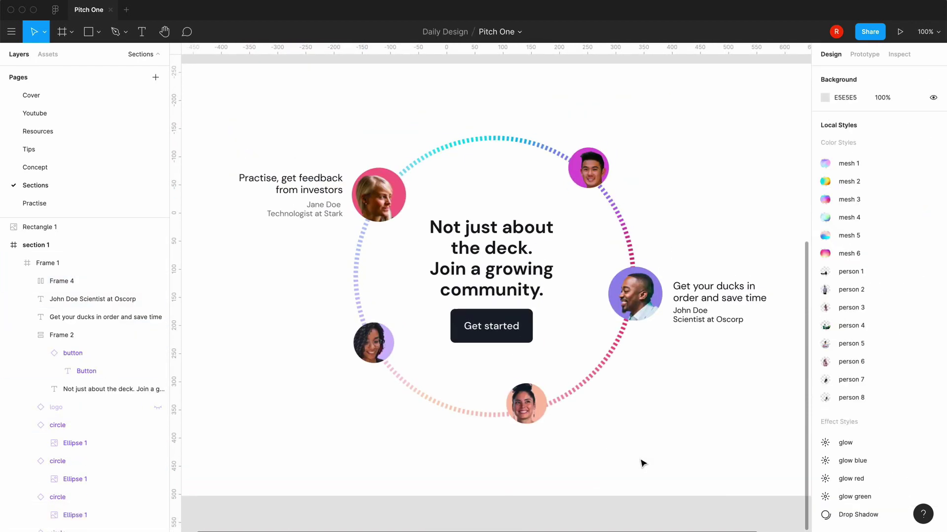
scroll(641, 461, "down", 3)
scroll(385, 419, "up", 3)
scroll(385, 419, "right", 3)
left_click(660, 288)
key("shift+a")
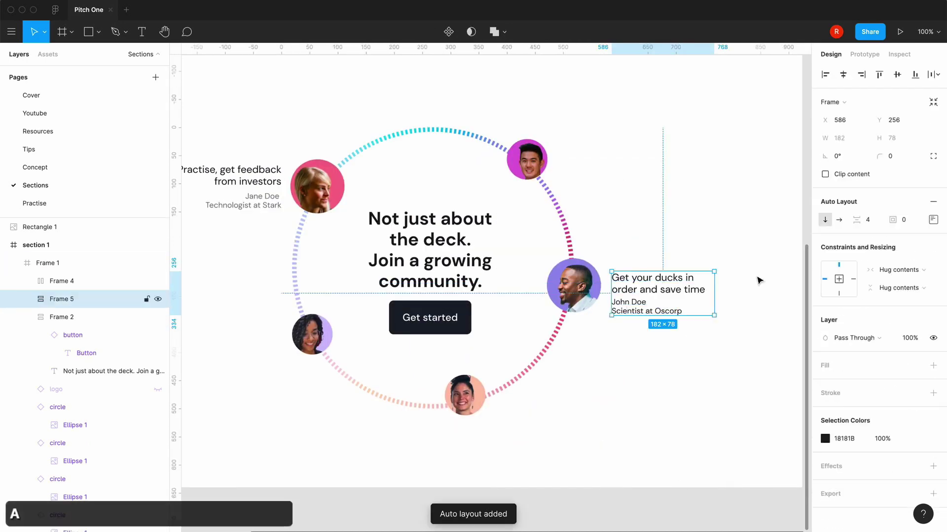
key("Return")
left_click(824, 482)
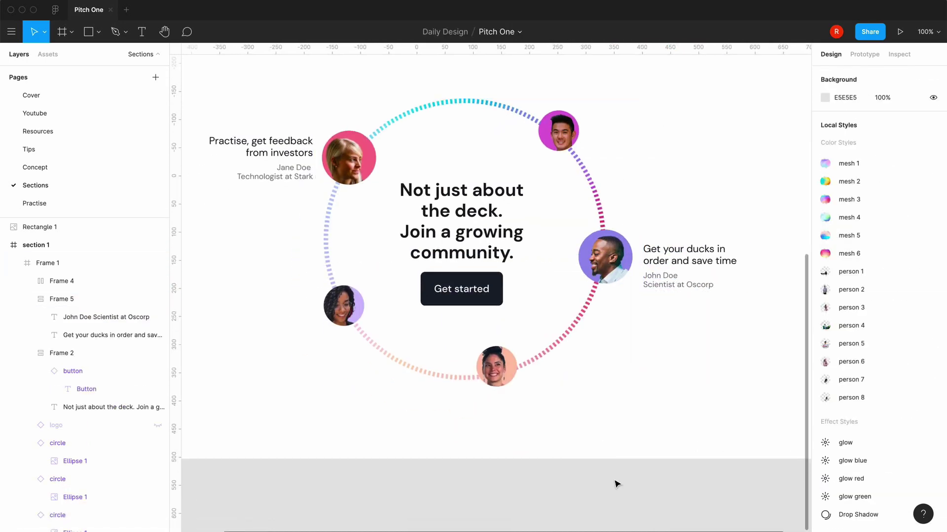
Combine the right text block and its purple avatar in a horizontal auto layout with 16 spacing
double_click(690, 261)
left_click(617, 264, "shift")
key("super+alt+g")
key("shift+a")
left_click(870, 220)
type("16")
key("Return")
left_click(672, 454)
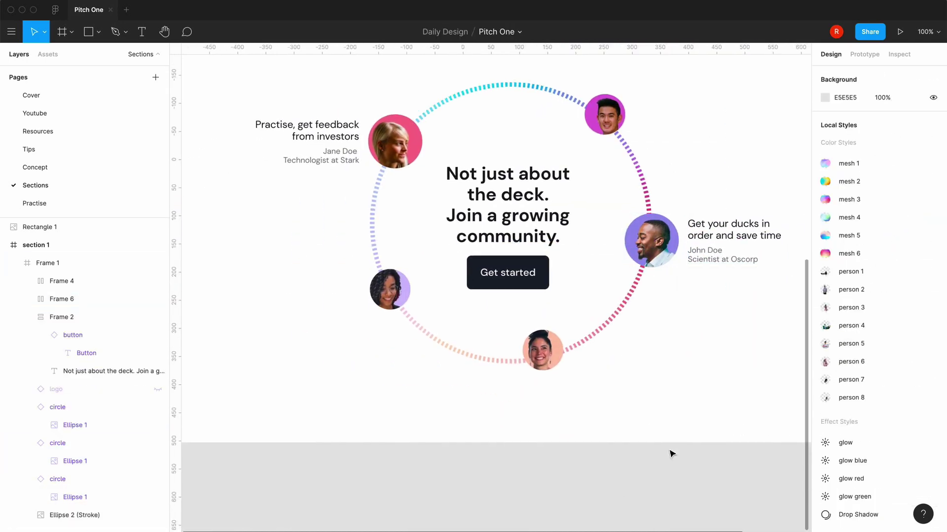
Examine the overall composition of section 1 at reduced and full zoom
key("minus")
key("shift+equal")
key("minus")
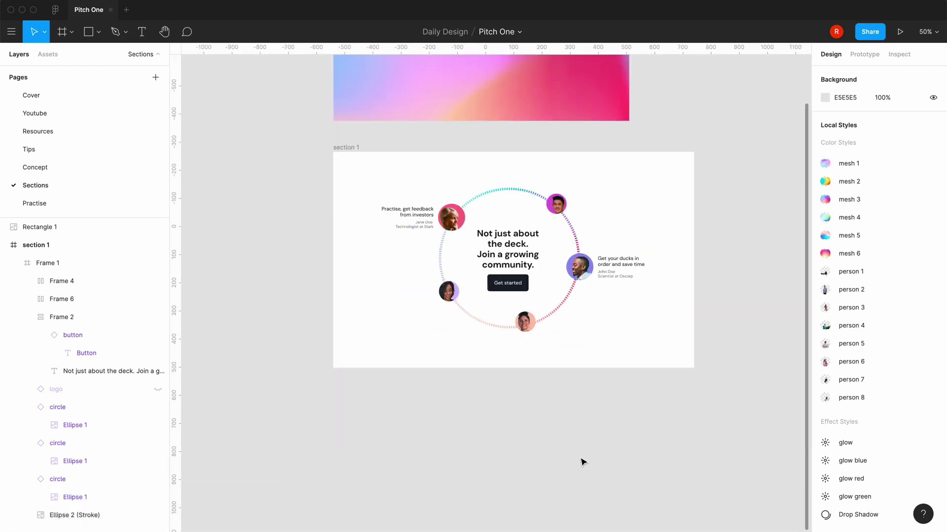
key("shift+equal")
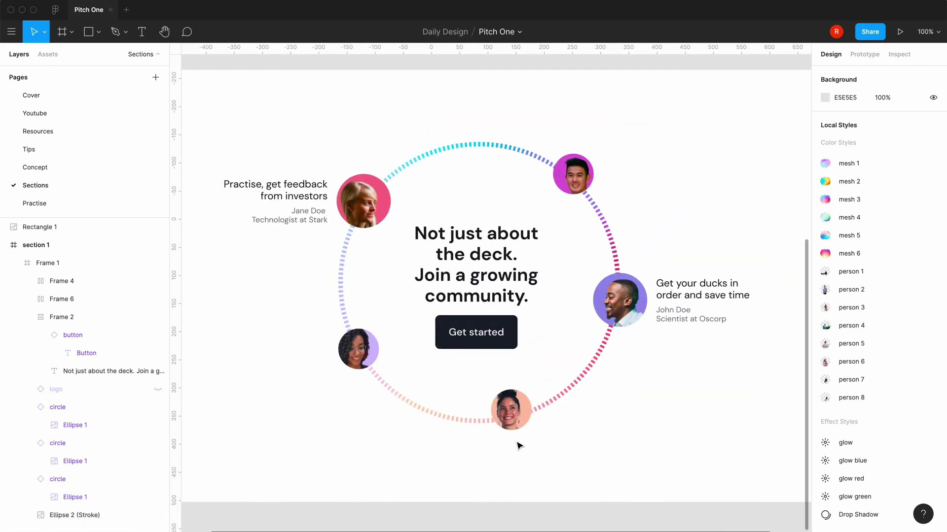
double_click(480, 301)
left_click(391, 470)
key("minus")
key("minus")
key("equal")
key("equal")
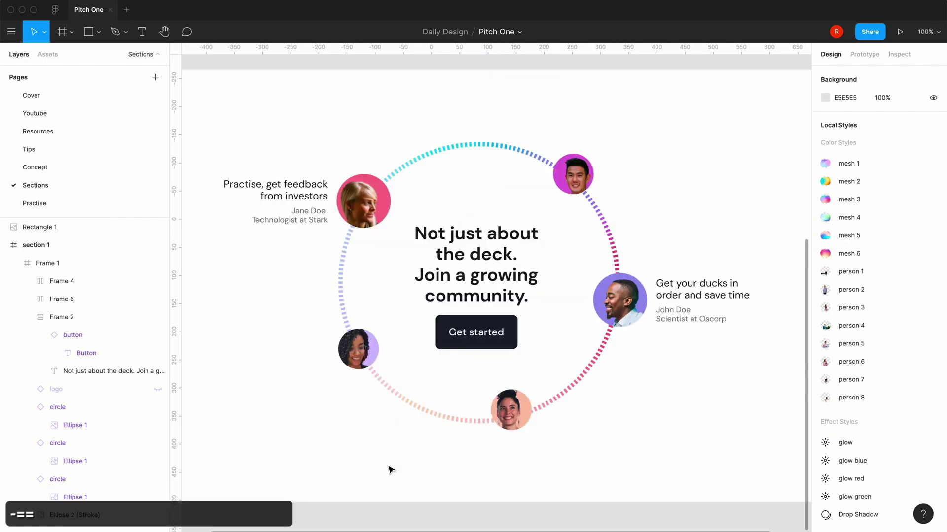
Nudge the lowest avatar slightly down and left so it sits centred on the dashed ring
double_click(512, 411)
left_click_drag(511, 410, 508, 418)
left_click(566, 504)
left_click(723, 300, "super")
left_click(676, 419)
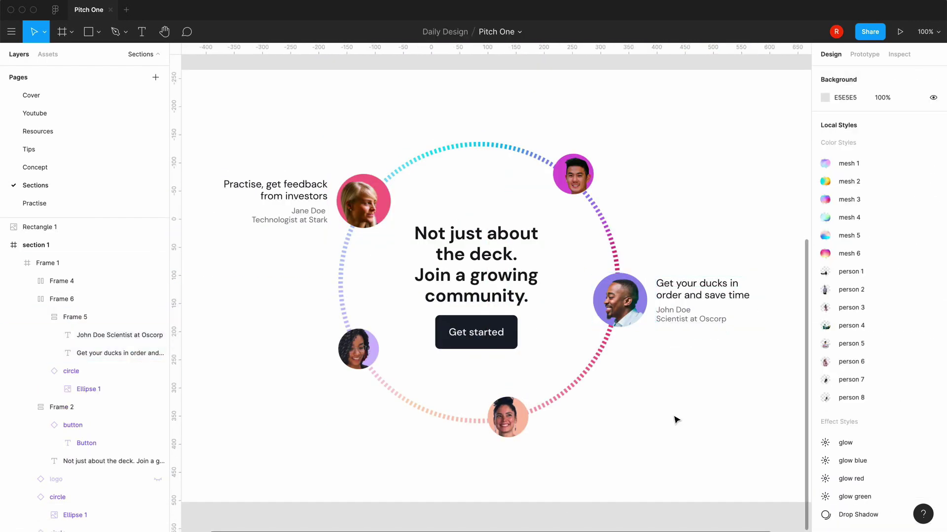
Lock Frame 1 and add a 100 × 100 circle over the headline in section 1
left_click(514, 286, "super")
key("minus")
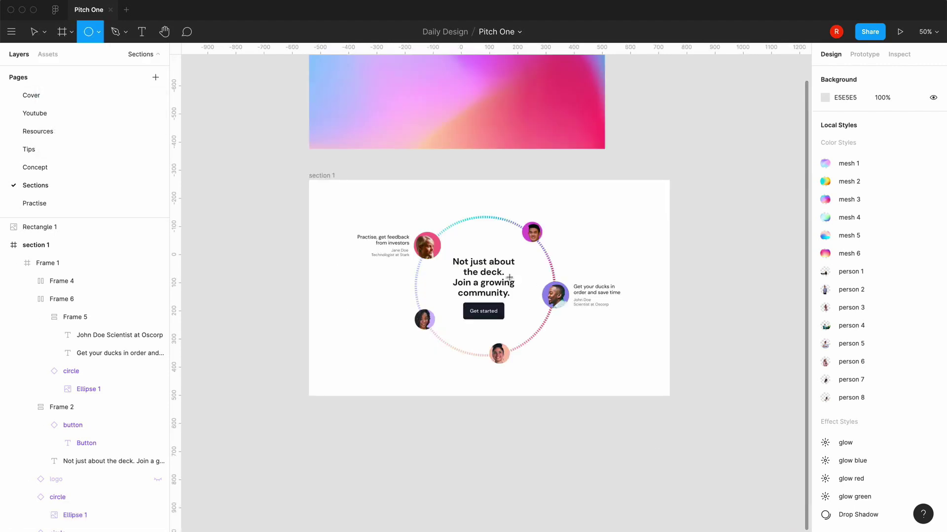
left_click(510, 277)
key("super+z")
left_click(153, 266)
left_click(469, 265)
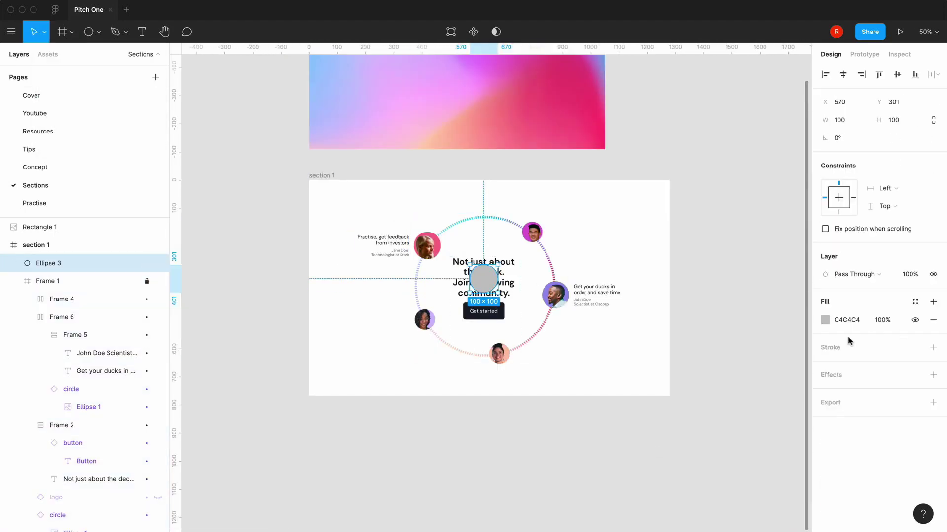
Replace the circle's fill with a 1 px black inside stroke and centre the circle horizontally and vertically in section 1
left_click(934, 328)
key("plus")
key("alt+h")
key("alt+v")
key("minus")
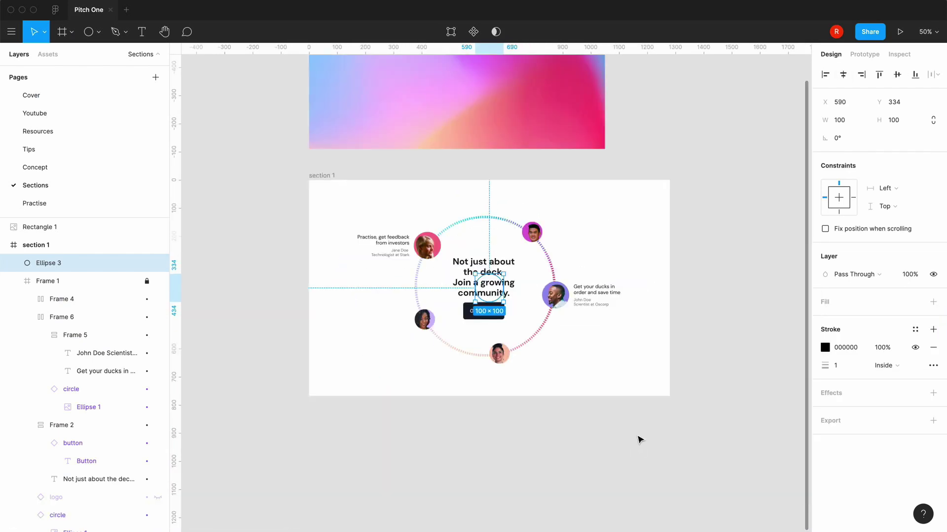
Duplicate the outlined circle and scale the copy proportionally to 161.8 × 161.8, centred on the original
left_click(485, 295)
left_click(485, 297)
key("super+c")
key("super+v")
left_click(901, 121)
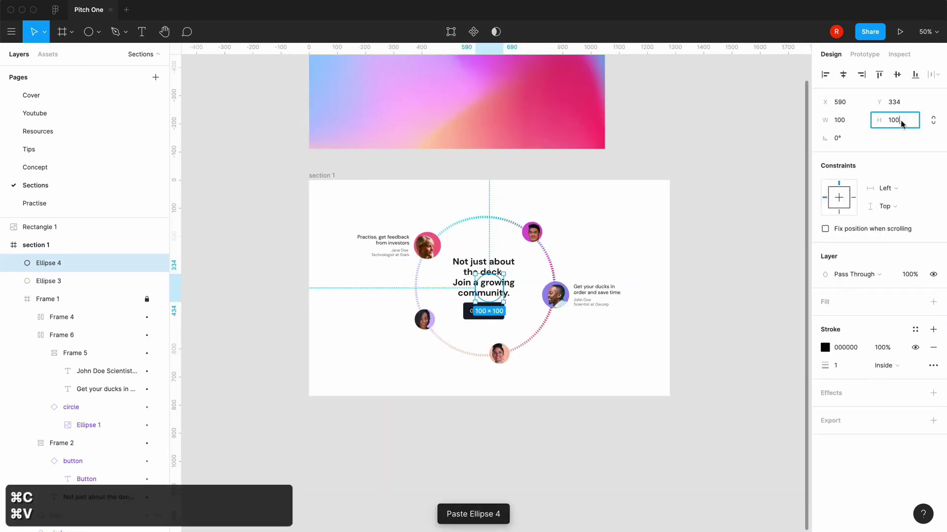
key("Right")
type("*1")
key("Return")
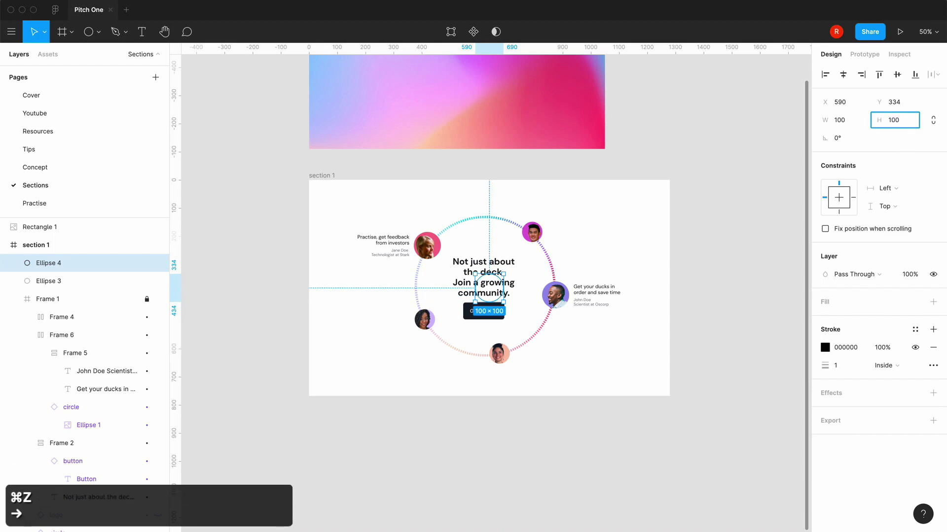
key("super+v")
left_click(533, 440)
key("equal")
Duplicate the 161.8 circle and scale the copy proportionally by 1.618 around the same centre
left_click(524, 314)
key("super+c")
key("super+v")
key("super+z")
key("super+c")
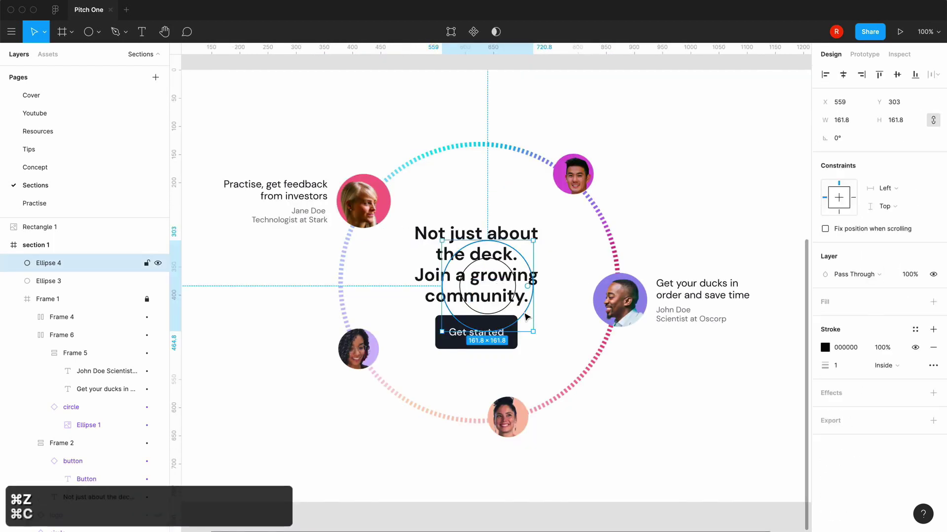
key("super+v")
left_click(895, 120)
key("Right")
type("*1")
Duplicate the largest circle, multiply the copy's height by 1.618 to reach 423.58, and centre it in section 1
key("super+c")
key("super+v")
left_click(898, 120)
key("Right")
type("*1.618")
key("Return")
left_click(844, 75)
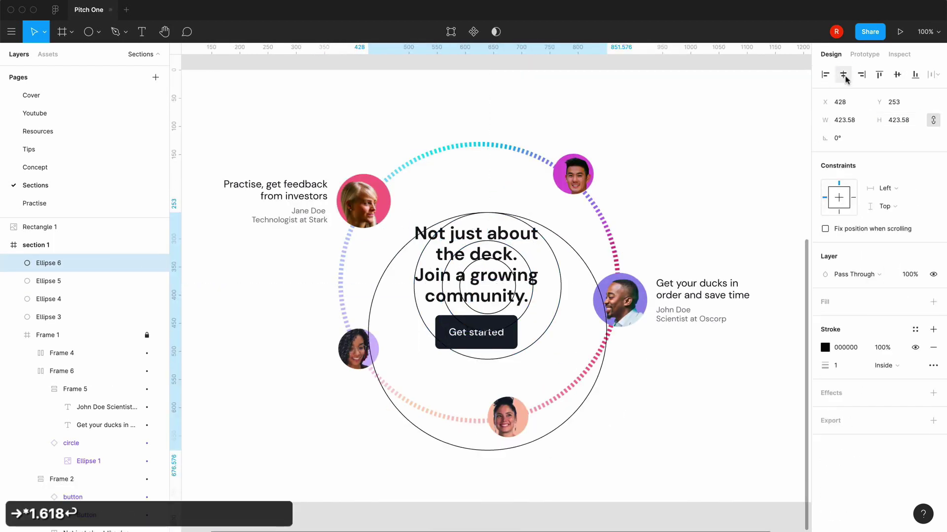
left_click(897, 75)
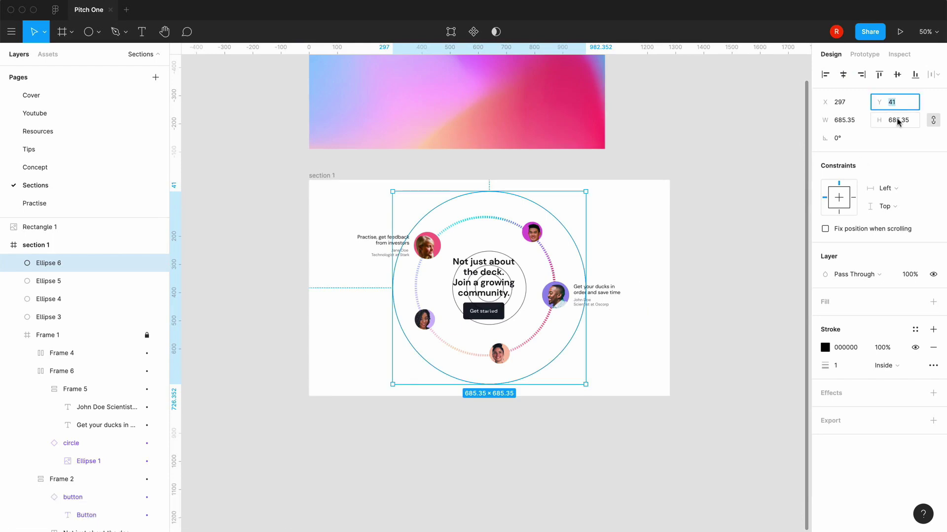
Multiply the outermost circle's 685.35 height by 1.618, keeping it centred in section 1
left_click(897, 120)
key("Right")
type("*1.618")
key("Return")
left_click(697, 414)
key("super+plus")
key("super+minus")
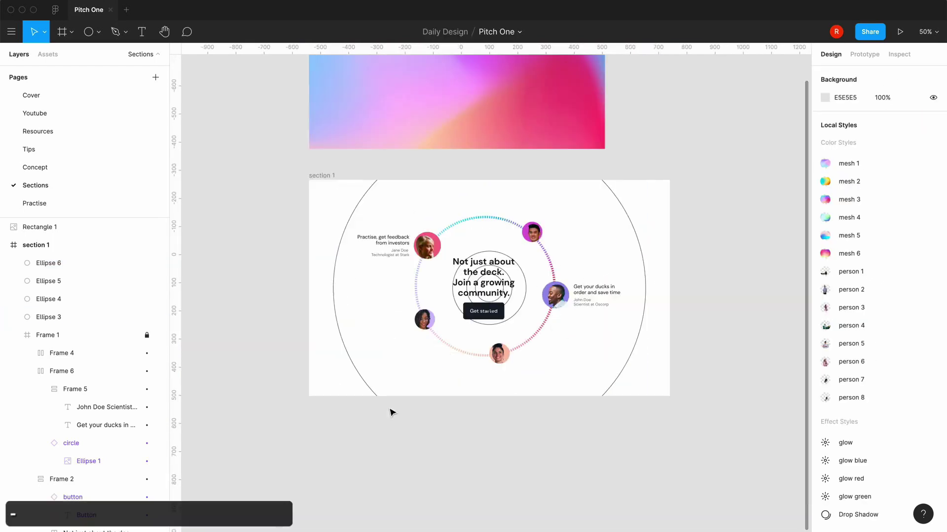
Set the stroke colour of the innermost 100 × 100 circle to 8290F2
key("super+plus")
left_click(48, 317)
left_click(824, 348)
left_click(693, 412)
left_click(548, 163)
left_click(800, 244)
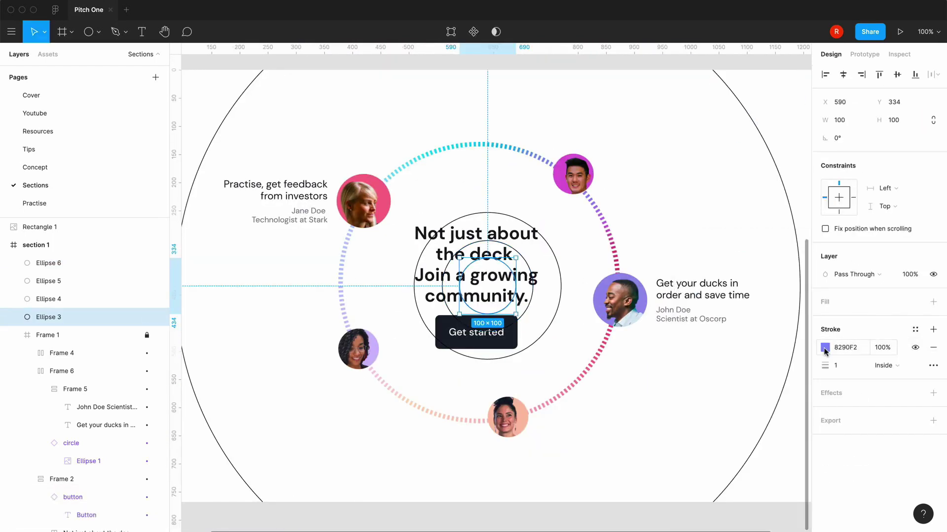
Change the innermost circle's stroke to the TailwindCSS colour F43F5E
left_click(825, 348)
left_click_drag(756, 238, 740, 165)
left_click(779, 423)
left_click(784, 172)
Set the second-smallest circle's stroke to the TailwindCSS colour D946EF
left_click(48, 299)
left_click(825, 348)
scroll(777, 498, "down", 2)
left_click(705, 494)
left_click(800, 245)
Set the stroke of the 261.79 circle to the TailwindCSS colour 6366F1
left_click(49, 281)
left_click(825, 348)
scroll(740, 497, "down", 3)
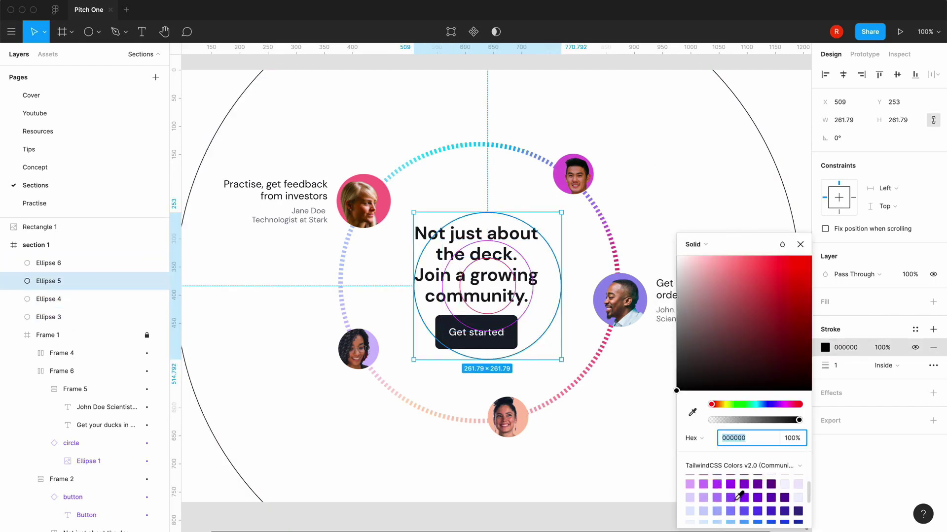
left_click(744, 512)
left_click(800, 245)
Set the outermost circle's stroke to the TailwindCSS colour 14B8A6
left_click(49, 264)
left_click(825, 348)
left_click(781, 497)
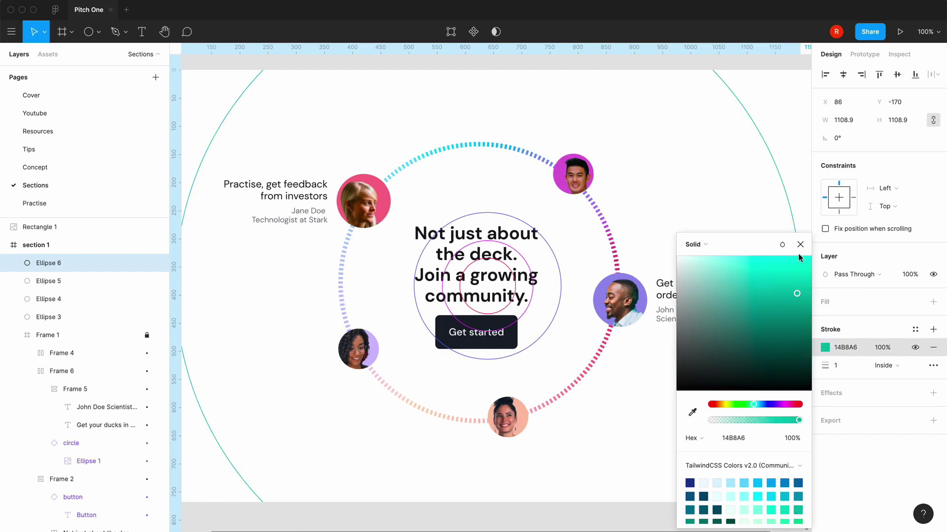
key("Escape")
key("Escape")
key("minus")
key("equal")
key("minus")
key("equal")
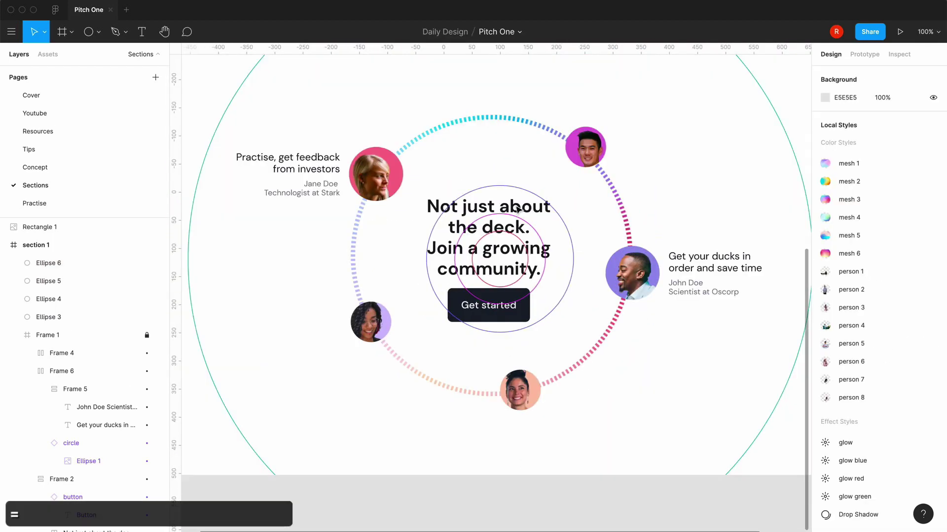
Group the four concentric circles in section 1 and place the group behind Frame 1
left_click(48, 317)
left_click(64, 268, "shift")
key("minus")
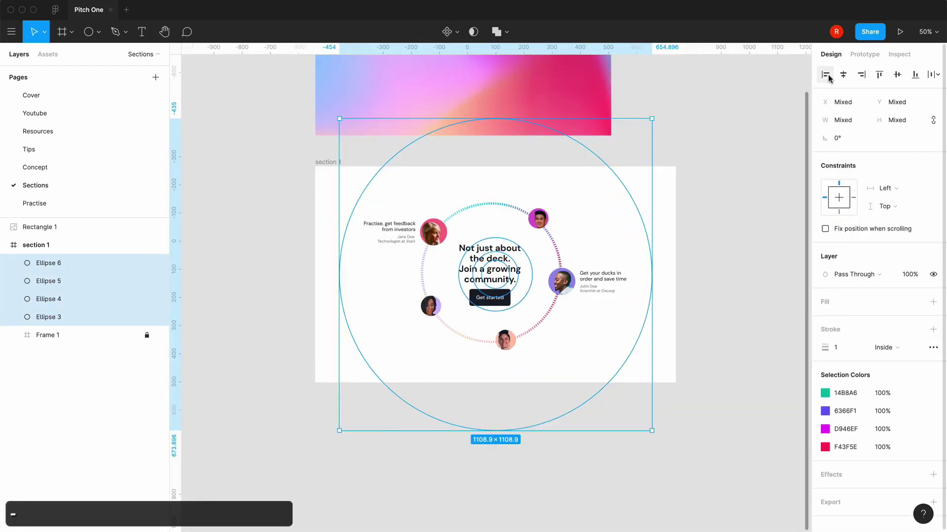
key("ctrl+g")
left_click(224, 408)
key("equal")
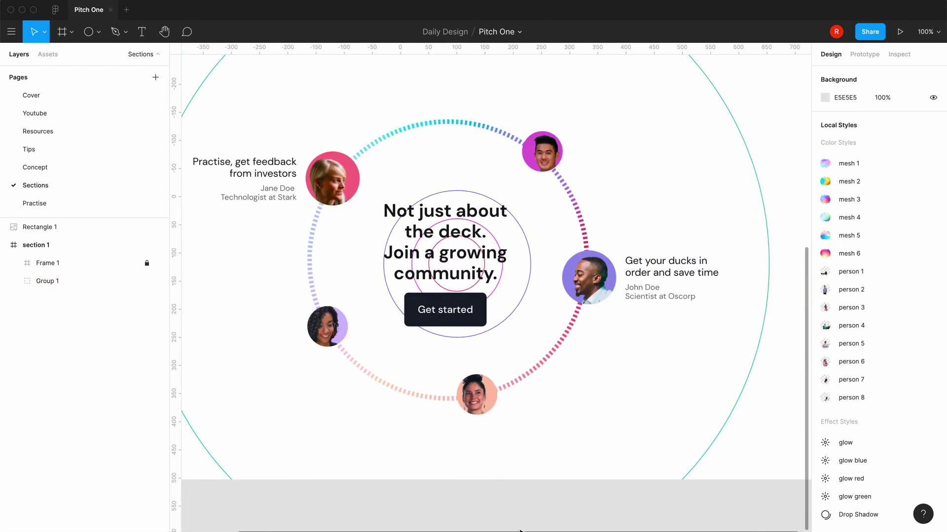
key("minus")
key("equal")
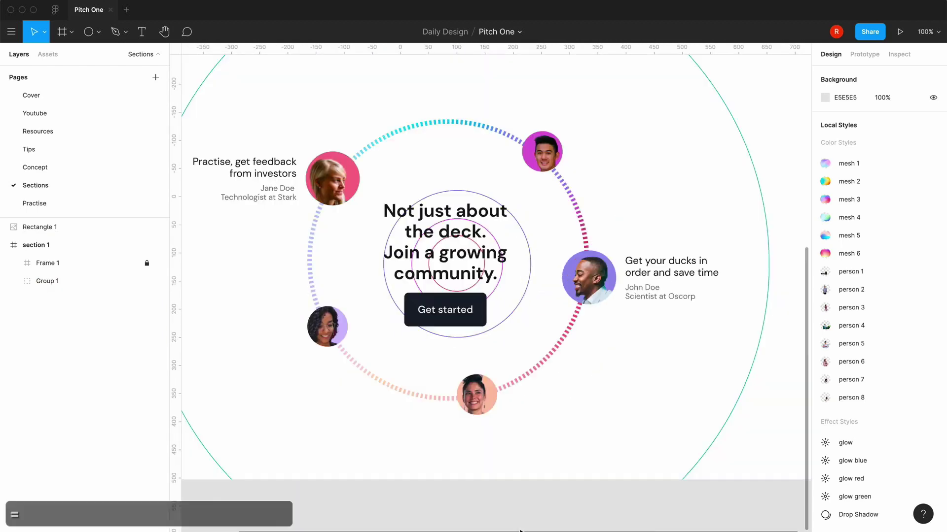
Unlock Frame 1 and centre the dashed ring horizontally and vertically inside it
left_click(147, 264)
left_click(566, 343)
double_click(565, 343)
left_click(843, 74)
left_click(897, 74)
left_click(719, 502)
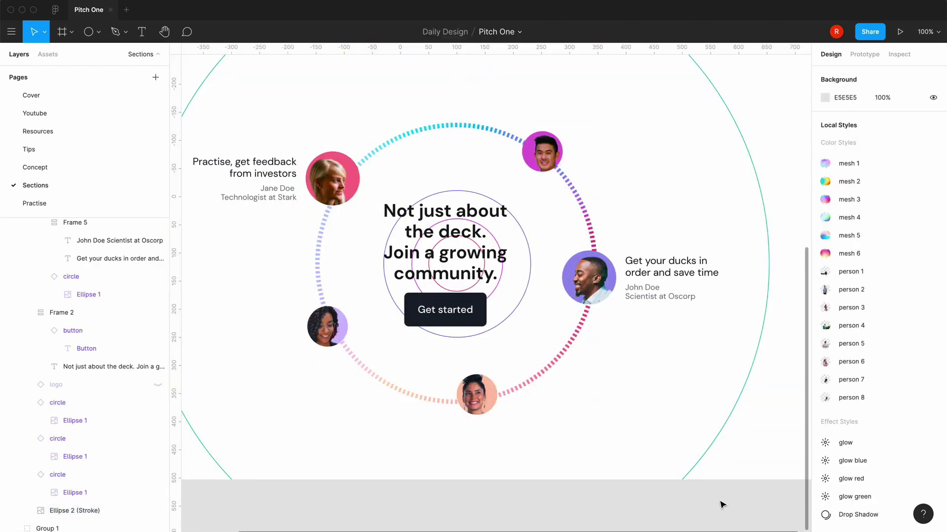
Cut the headline out of Frame 2 and paste it directly into section 1, then centre the remaining button frame inside Frame 1
left_click(472, 276, "super")
key("super+x")
key("minus")
key("super+v")
double_click(453, 253)
left_click(843, 75)
left_click(897, 74)
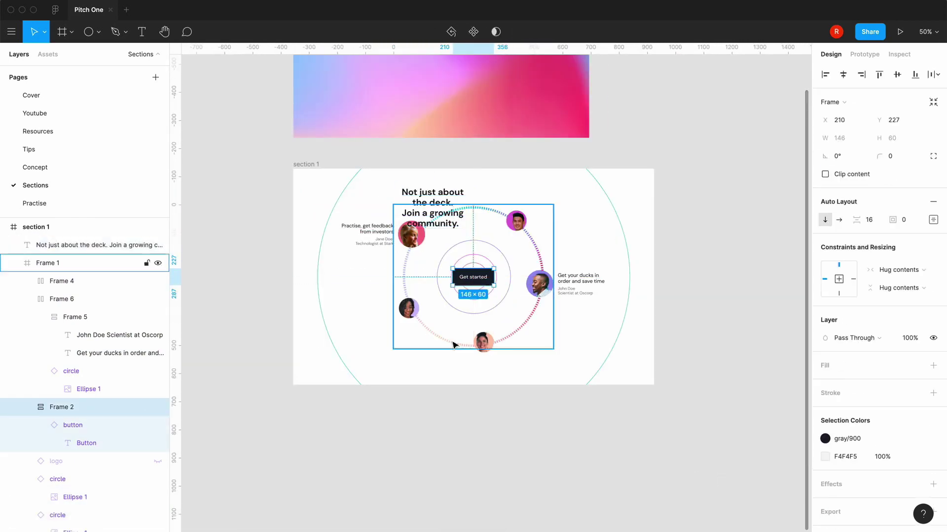
Switch the Get started button instance to its larger size variant
key("equal")
left_click(93, 425)
left_click(887, 277)
left_click(879, 297)
left_click(885, 312)
key("super+z")
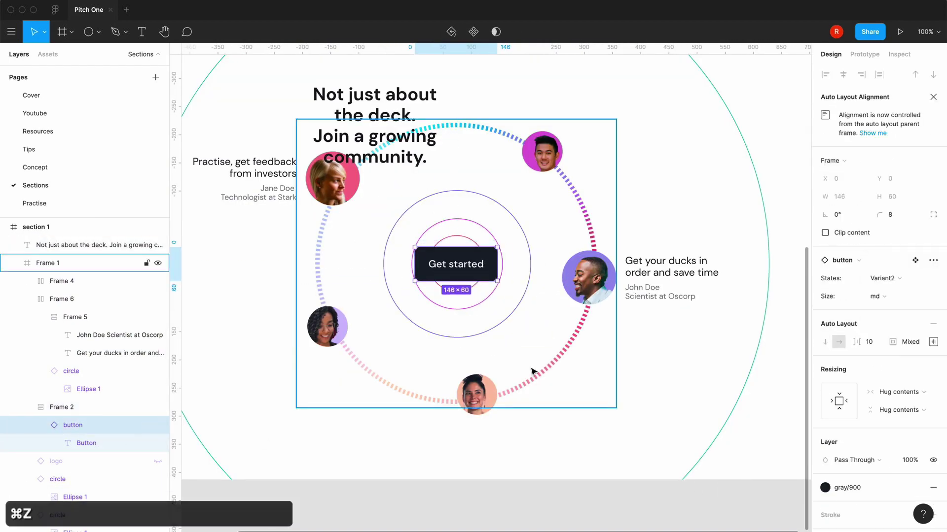
left_click(887, 297)
left_click(887, 312)
left_click(537, 435)
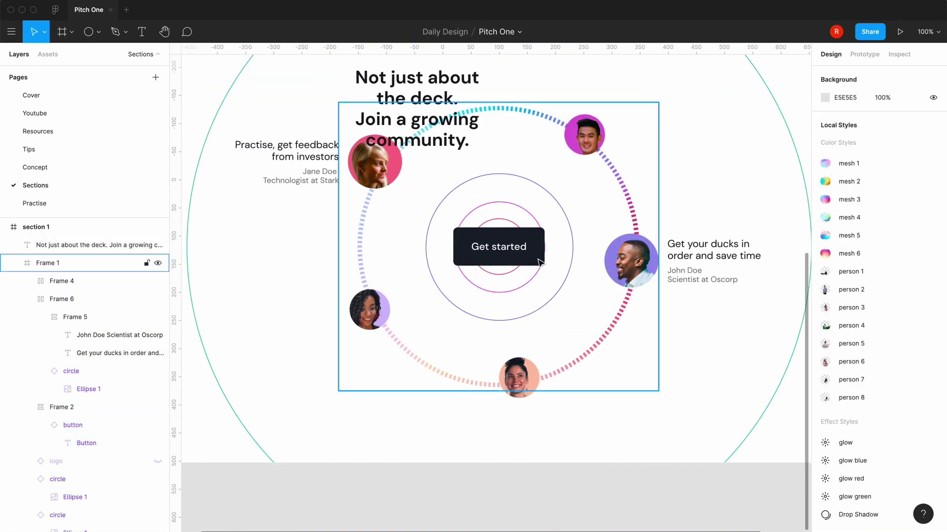
Detach the Get started button instance from its component
right_click(534, 165)
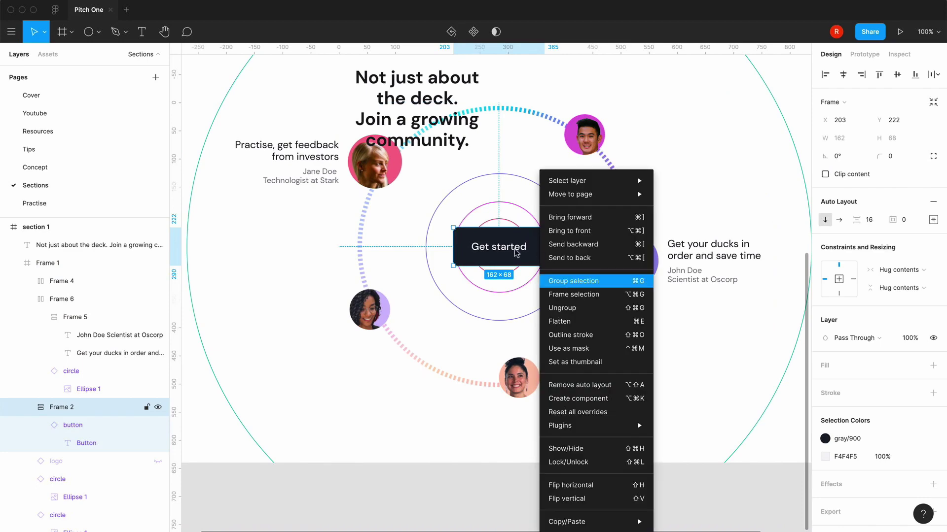
left_click(56, 427)
right_click(57, 427)
left_click(99, 395)
Set the Get started button's left and right padding to 40 and recentre it horizontally in Frame 1
left_click(932, 279)
left_click(863, 326)
type("40")
left_click(927, 325)
type("40")
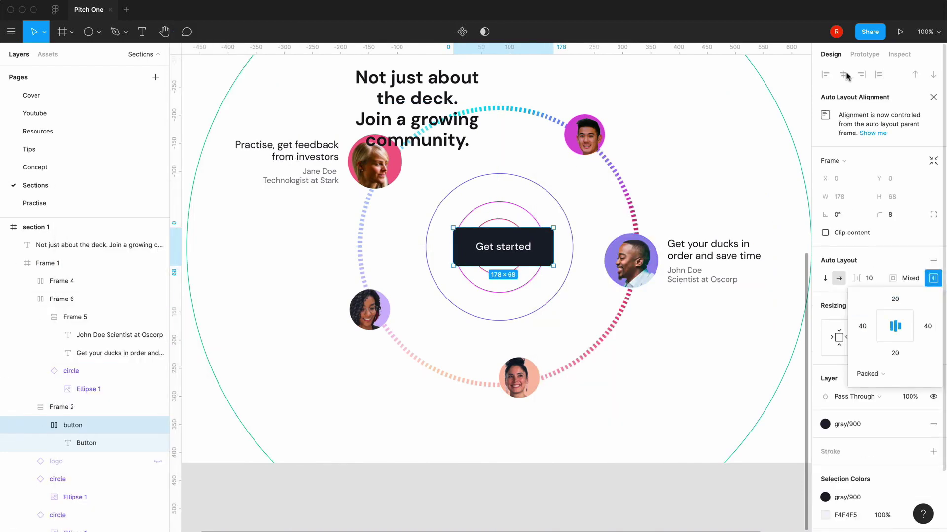
double_click(512, 249)
left_click(627, 478)
key("minus")
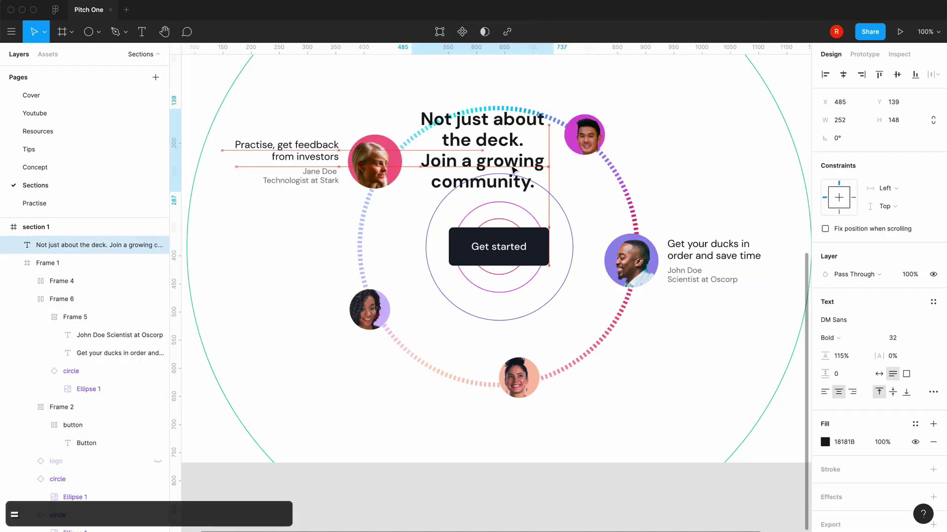
Move the lower-left avatar, the captioned investor-feedback avatar and the bottom avatar counterclockwise along the dashed ring
double_click(373, 328)
left_click_drag(373, 327, 395, 363)
left_click_drag(316, 157, 310, 229)
left_click_drag(393, 347, 401, 357)
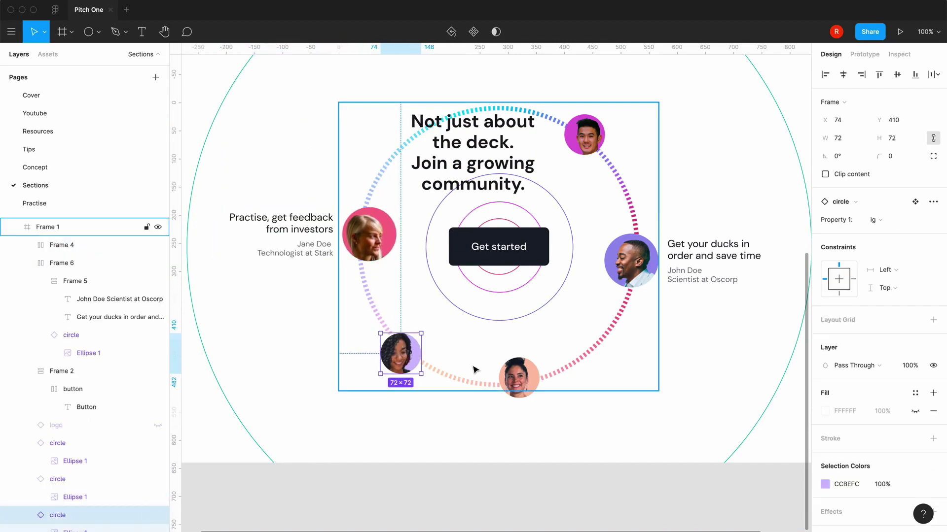
left_click_drag(518, 378, 548, 374)
Move the headline over the ring's upper-left arc and left-align its text
left_click_drag(463, 154, 350, 116)
scroll(351, 116, "up", 3)
left_click_drag(384, 193, 444, 233)
left_click(824, 392)
left_click(482, 174)
left_click(403, 201)
left_click(386, 78)
scroll(386, 77, "down", 1)
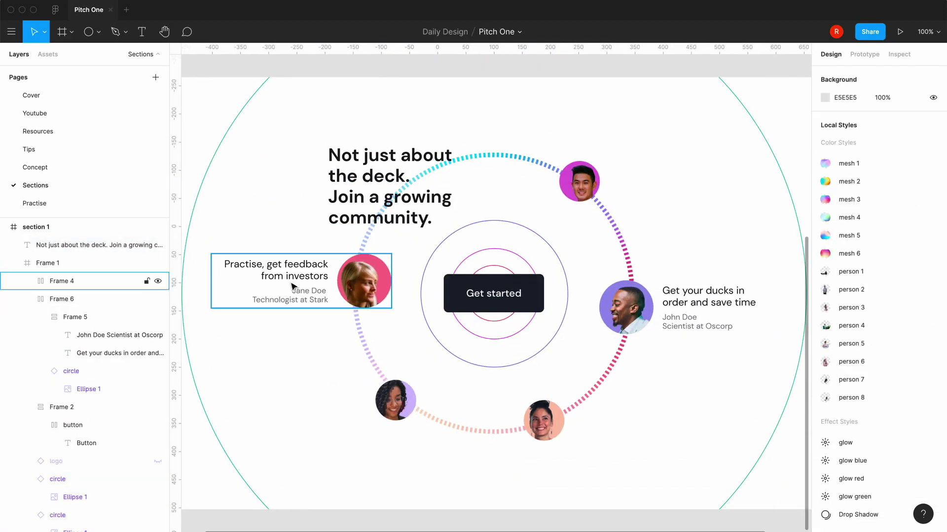
Shift the two lower avatars slightly right along the ring and nudge both captioned avatars slightly down
left_click_drag(294, 280, 285, 284)
left_click_drag(395, 401, 408, 401)
left_click_drag(543, 420, 556, 421)
left_click_drag(659, 319, 660, 329)
left_click(690, 246)
double_click(513, 289)
left_click(784, 125)
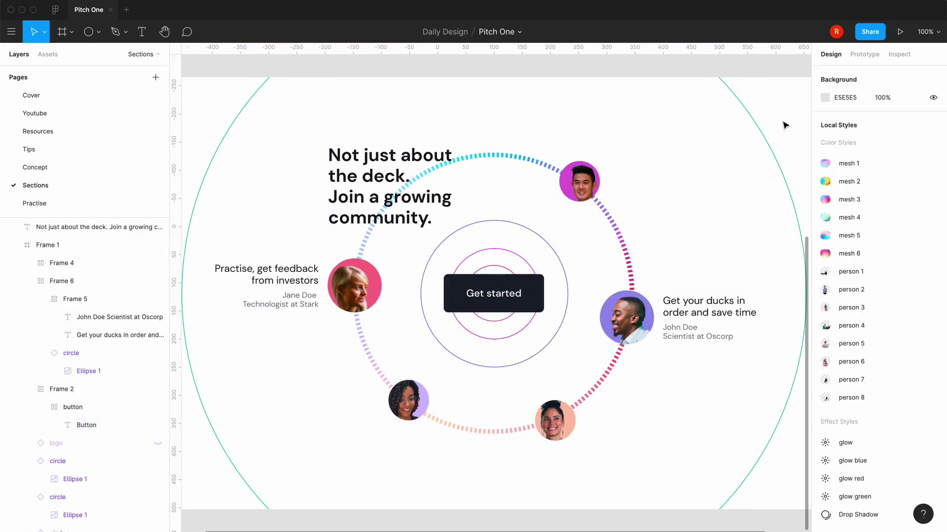
Fine-tune the headline's height and reposition the two lower avatars and the investor-feedback avatar so they sit on the ring
left_click_drag(387, 198, 386, 184)
left_click(565, 430)
left_click(624, 428)
key("minus")
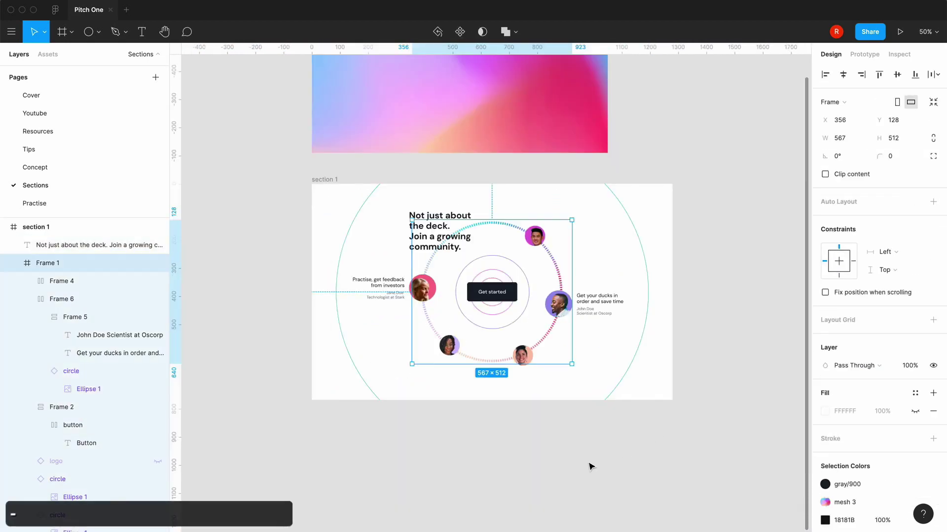
double_click(523, 356)
left_click_drag(523, 356, 528, 355)
left_click_drag(450, 345, 453, 348)
left_click_drag(423, 288, 423, 298)
left_click_drag(429, 245, 428, 247)
left_click(485, 444)
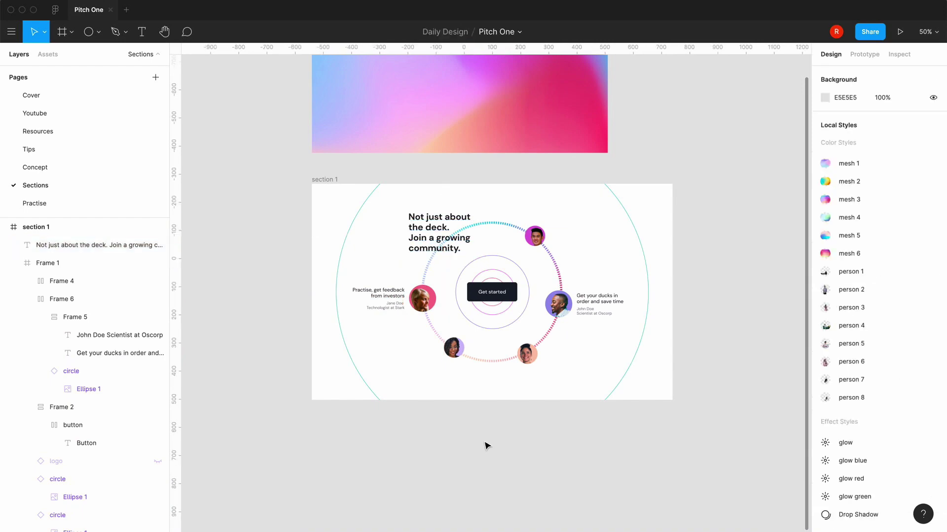
Move the right captioned avatar and the upper-right avatar further down the ring, and shift the headline slightly right
key("plus")
left_click_drag(672, 326, 678, 336)
left_click_drag(580, 181, 595, 191)
left_click_drag(417, 188, 427, 186)
Wrap the headline in an auto layout frame and add a white fill to mask the ring behind it
key("shift+a")
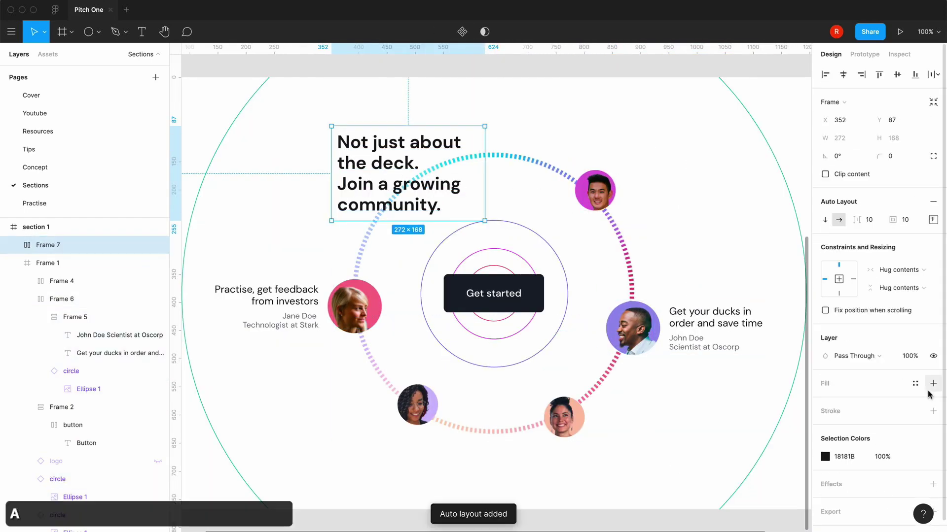
key("Escape")
key("super+minus")
key("super+equal")
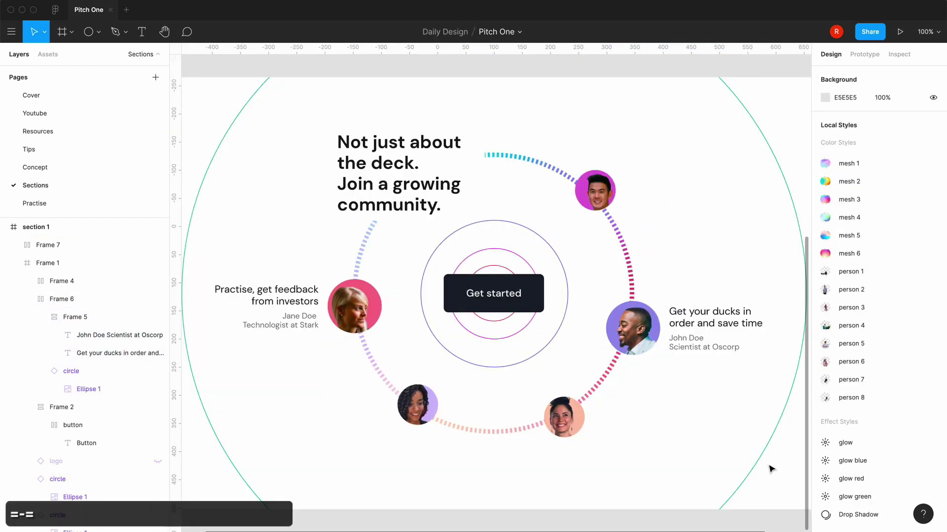
Remove the fill from the headline's auto layout frame
left_click(434, 188)
left_click(933, 401)
left_click(289, 395)
key("super+minus")
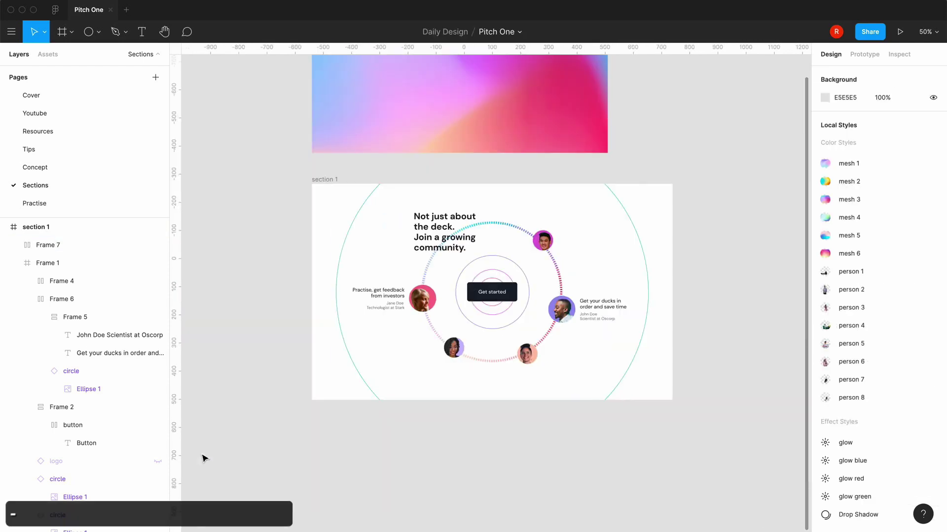
left_click(439, 247)
left_click(454, 469)
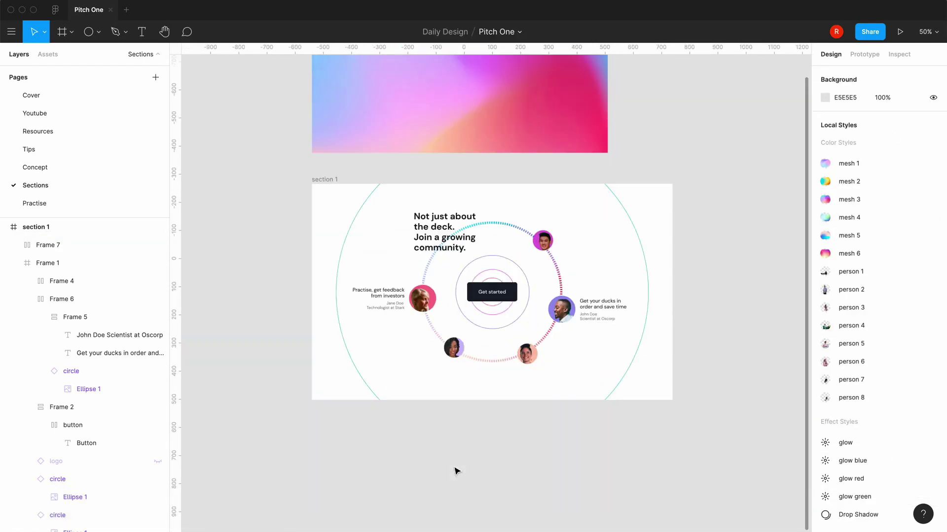